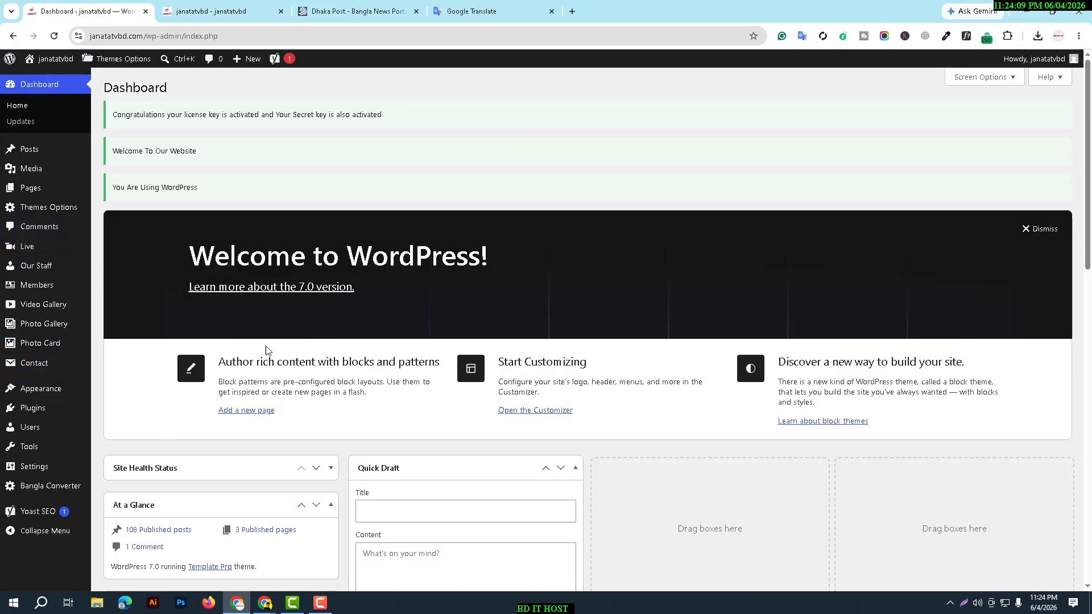
- Check the live janatatvbd homepage and return to the WordPress dashboard
click(228, 10)
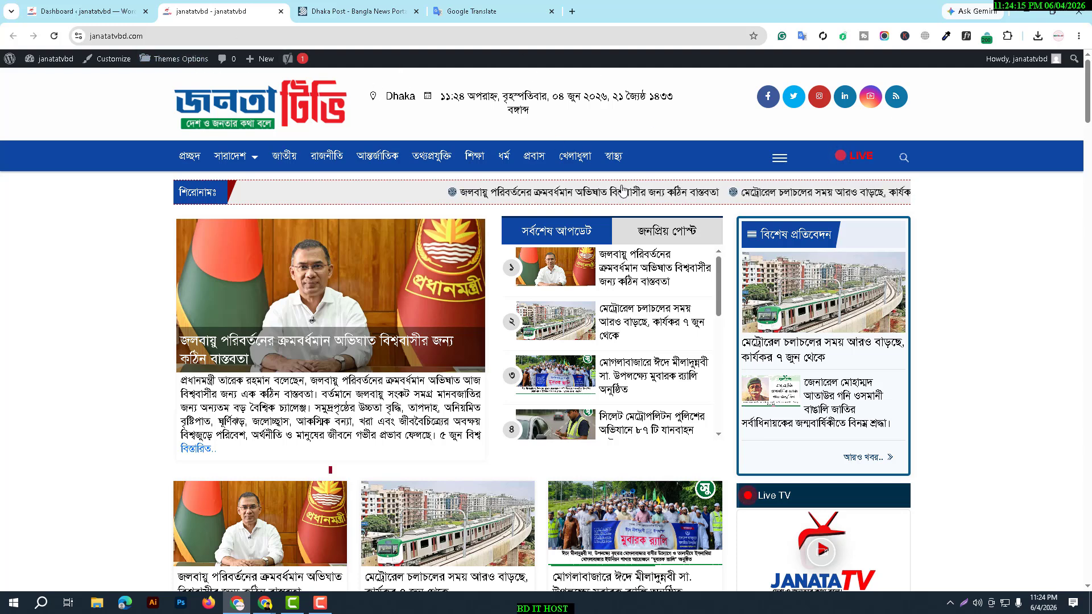
click(85, 11)
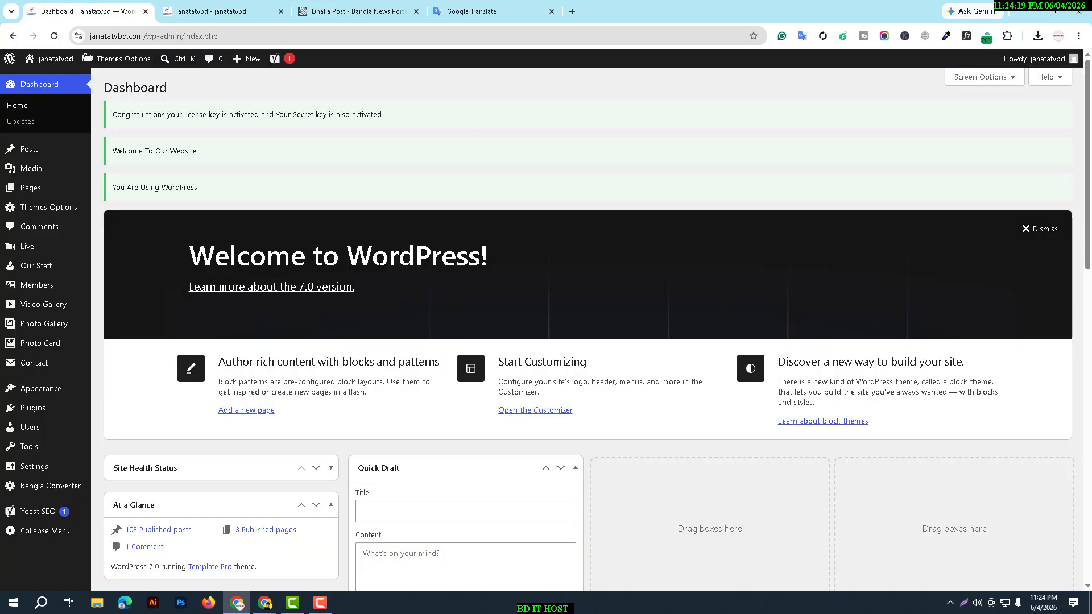
- Move all draft posts to the trash with a bulk action
mouse_move(17, 155)
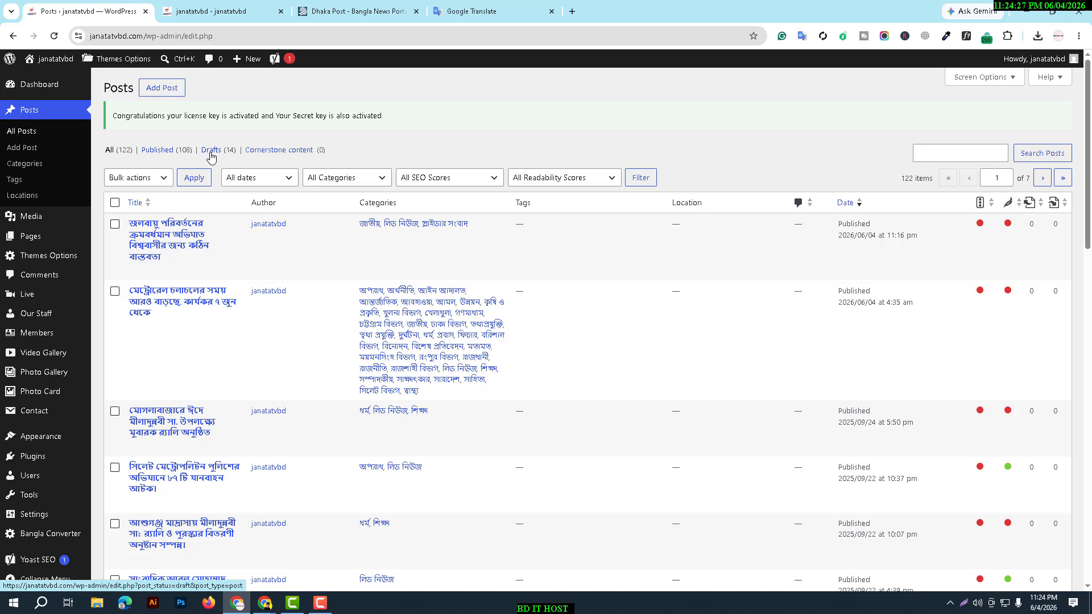
click(212, 151)
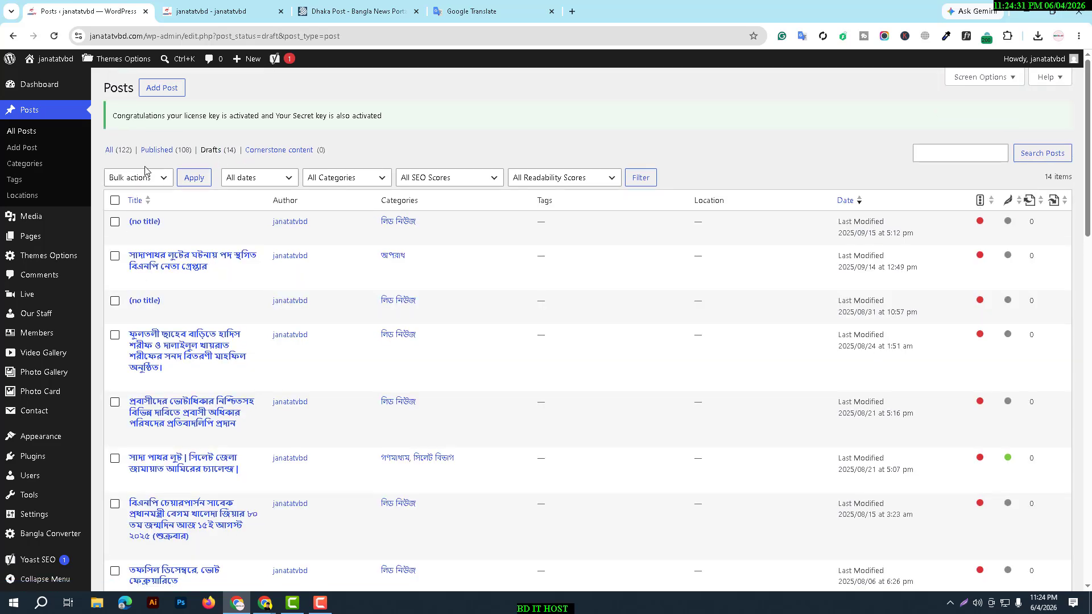
click(115, 200)
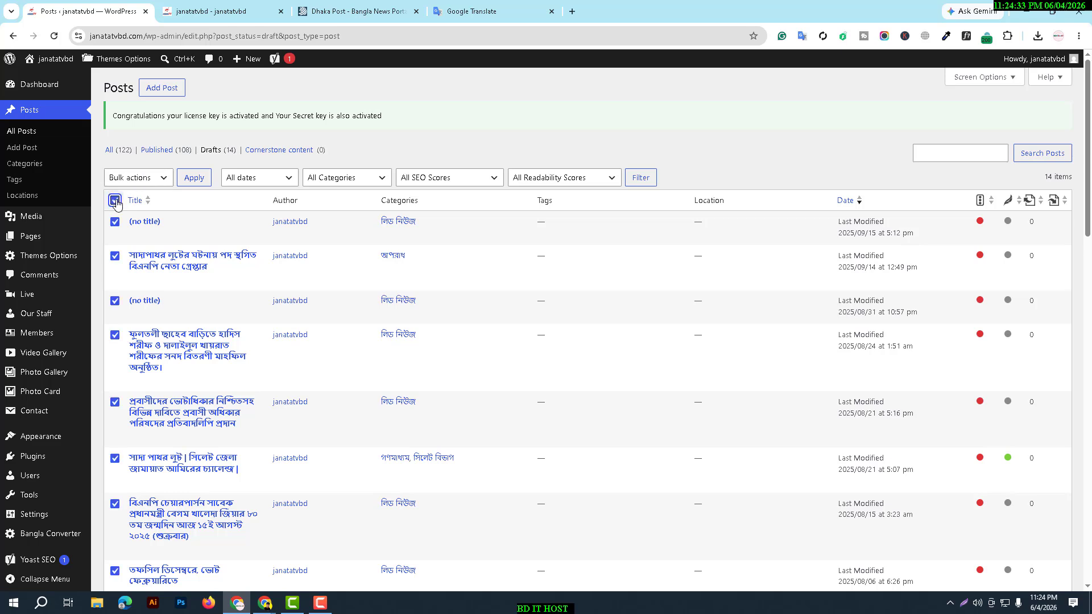
click(148, 185)
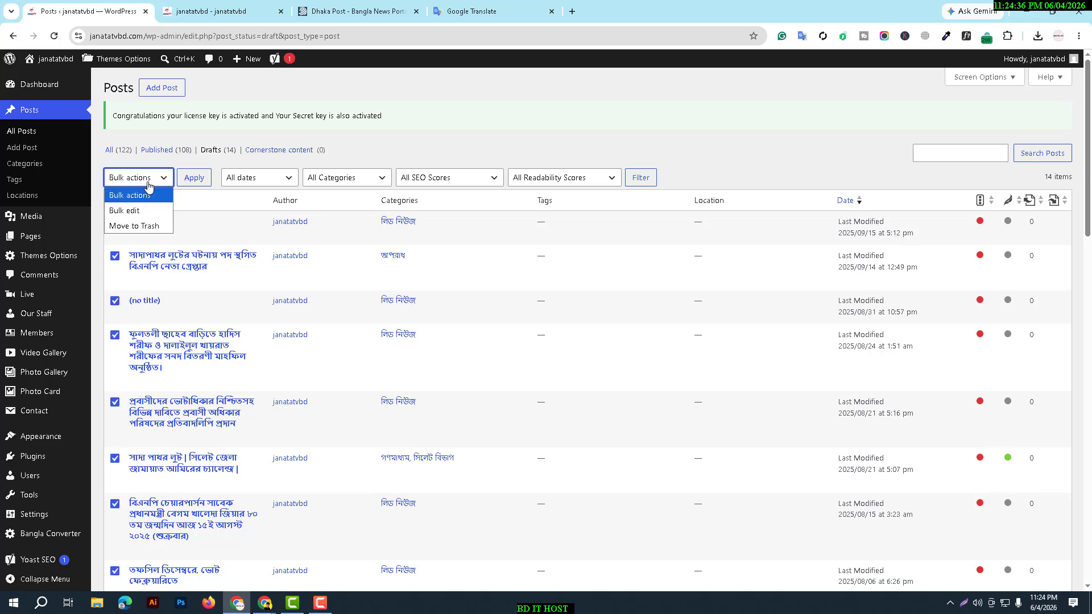
click(139, 227)
click(189, 181)
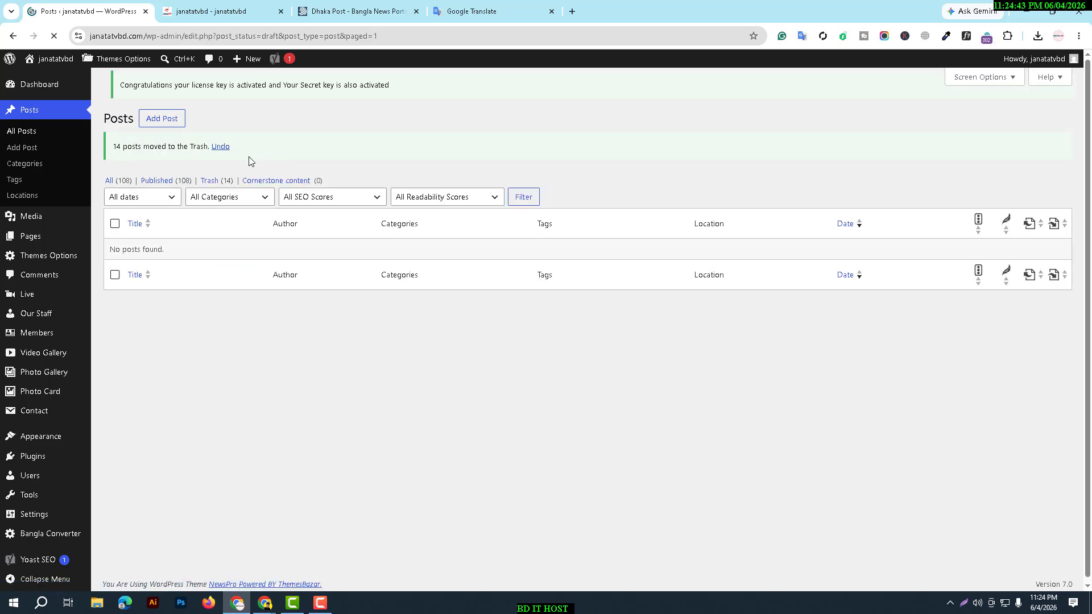
- Permanently delete all the trashed posts
click(218, 190)
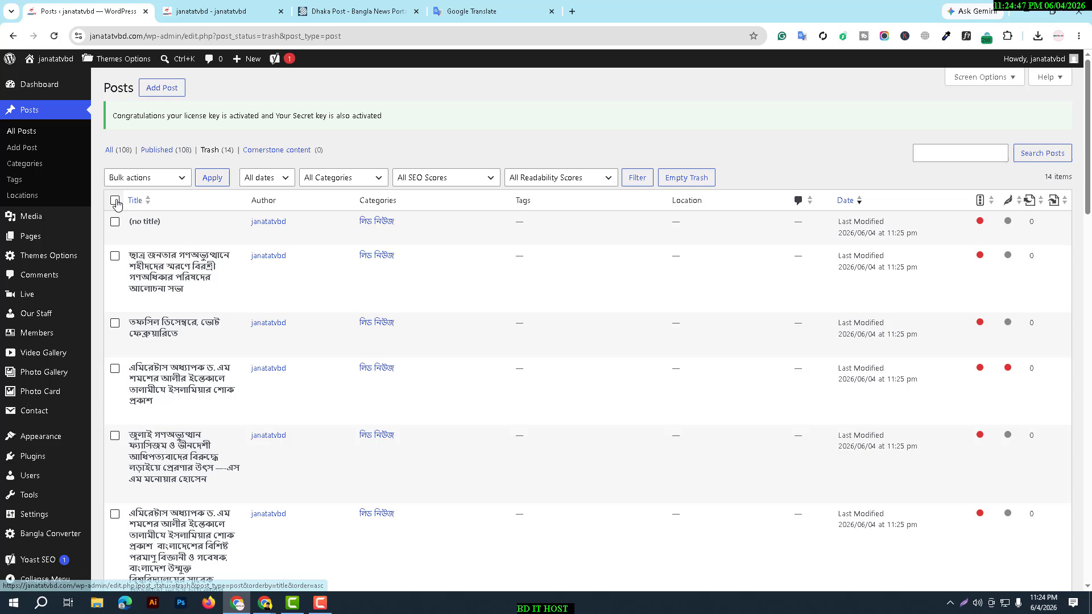
click(115, 201)
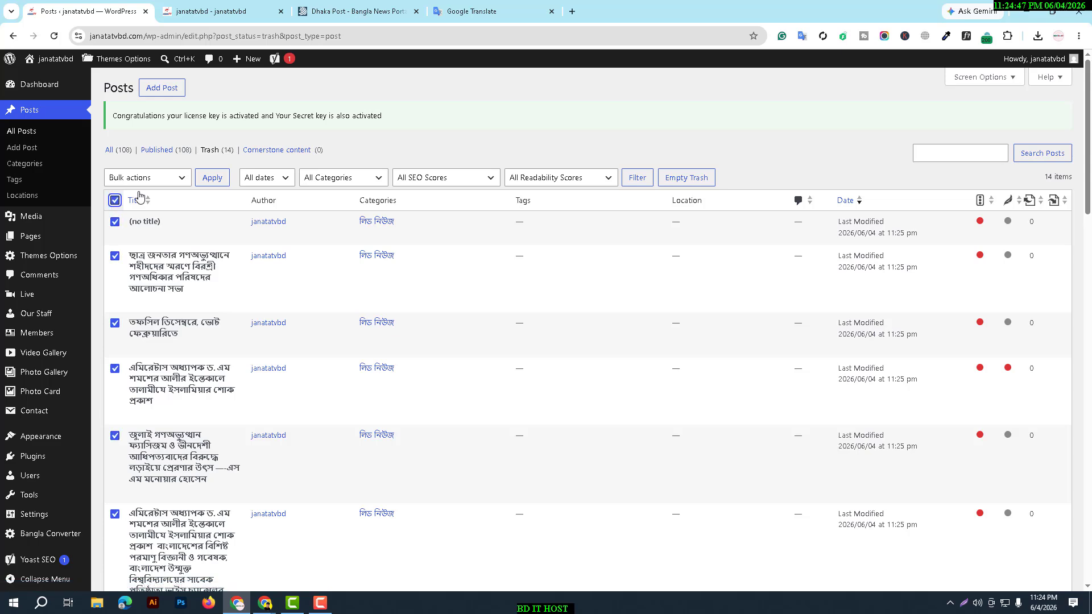
click(147, 179)
click(144, 226)
click(211, 181)
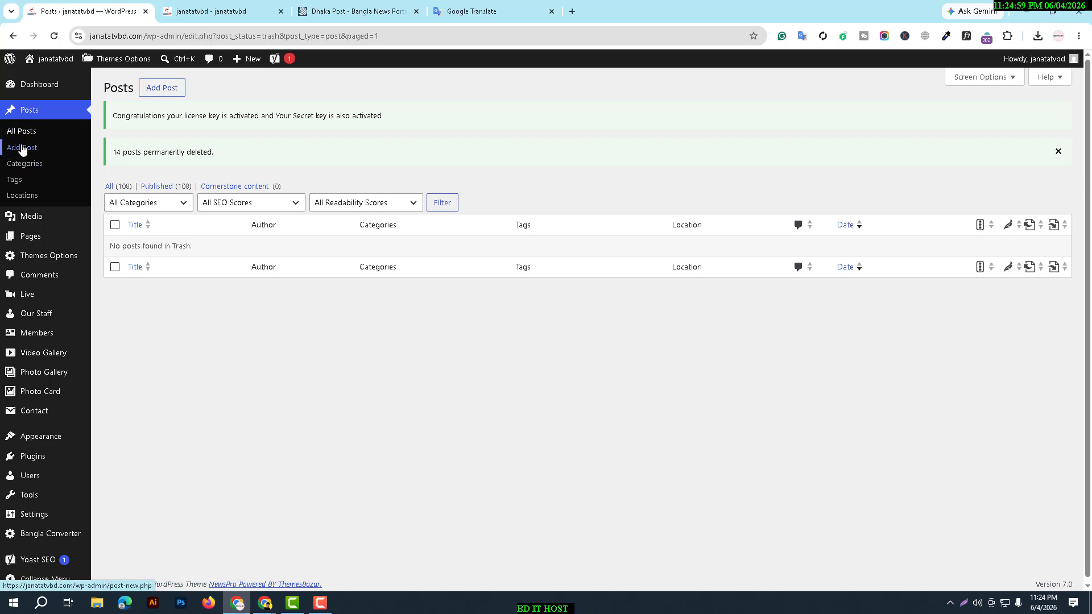
- Start a new post and open the Dhaka Post article about the commissioner using an unscheduled road crossing
mouse_move(238, 67)
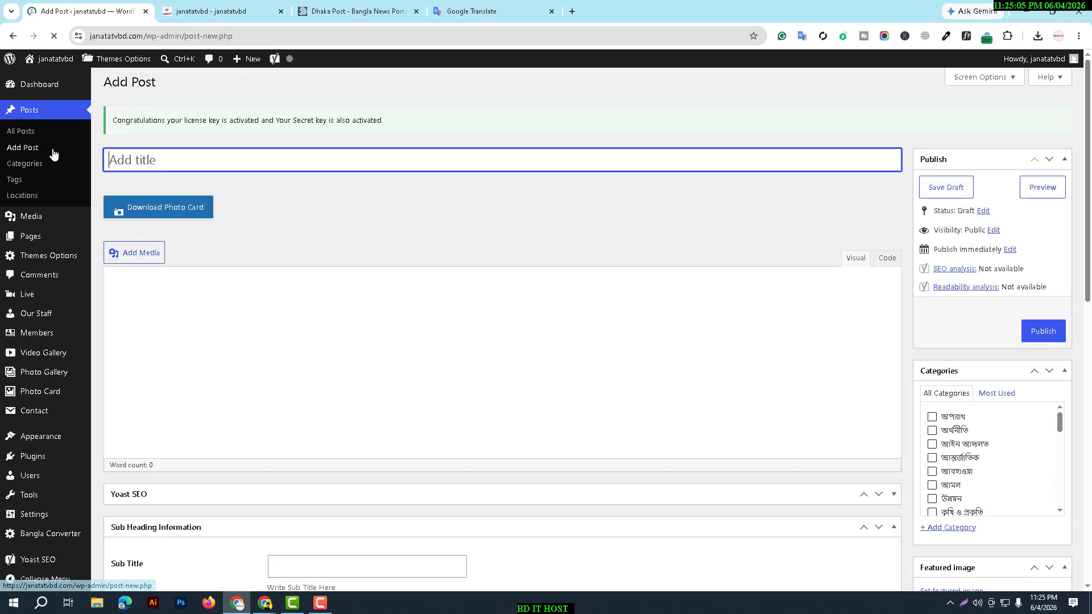
click(22, 150)
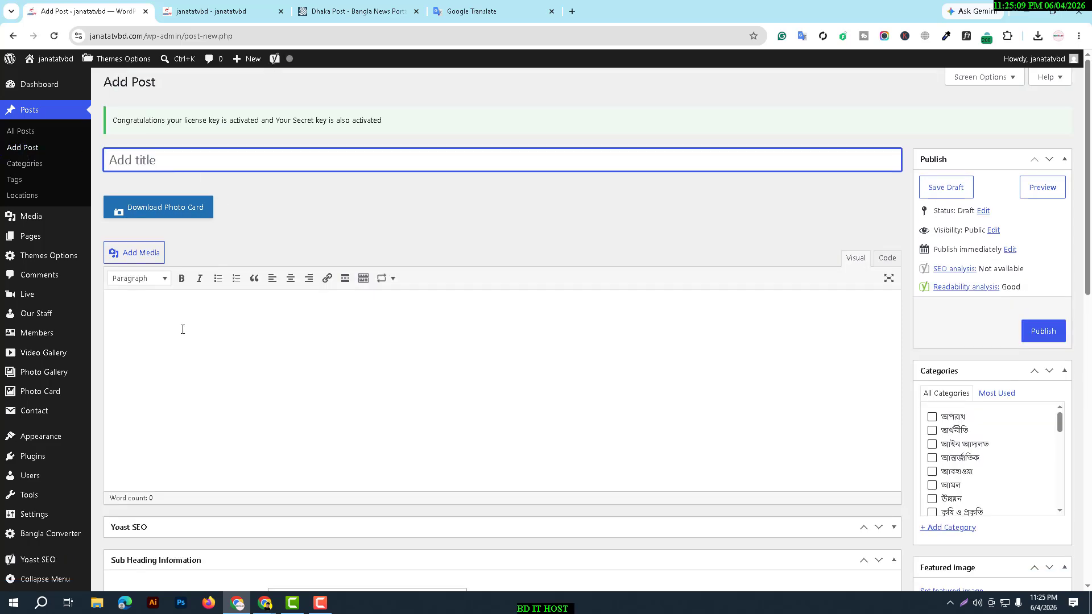
click(348, 13)
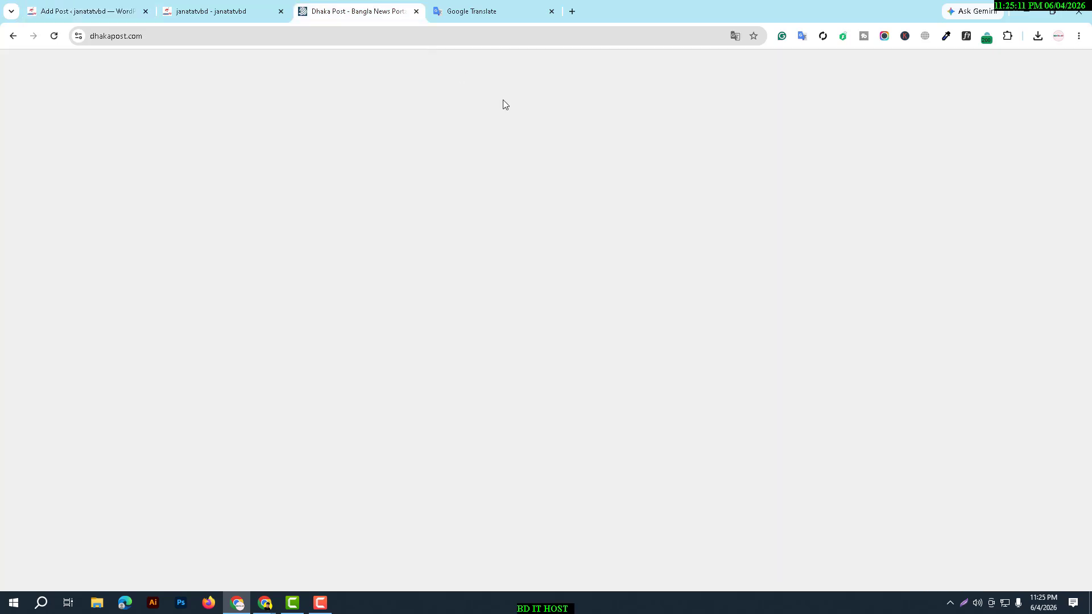
scroll(374, 297, down, 2)
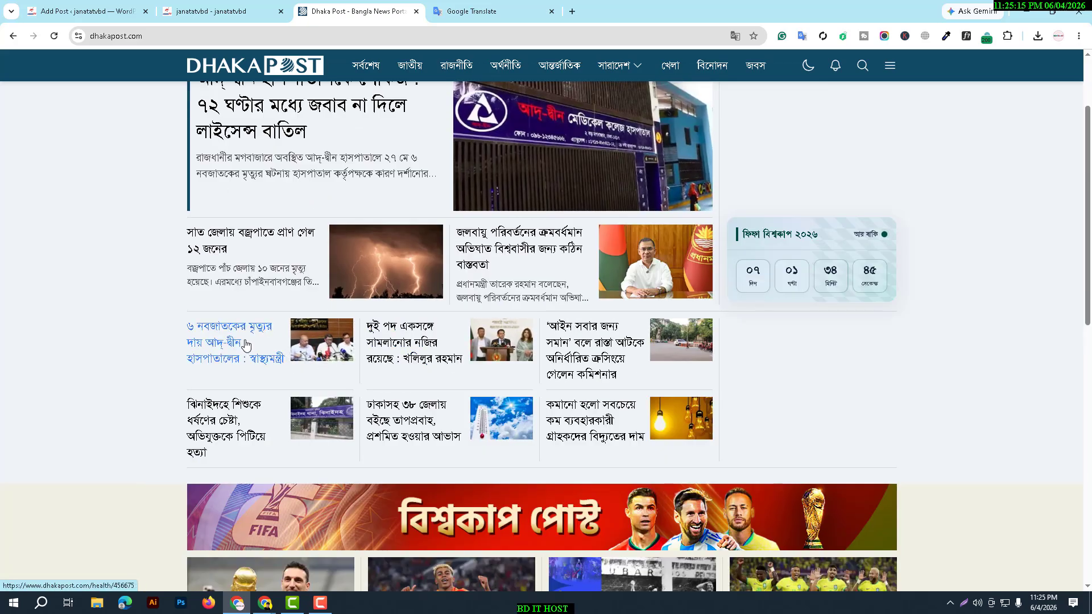
scroll(265, 337, up, 1)
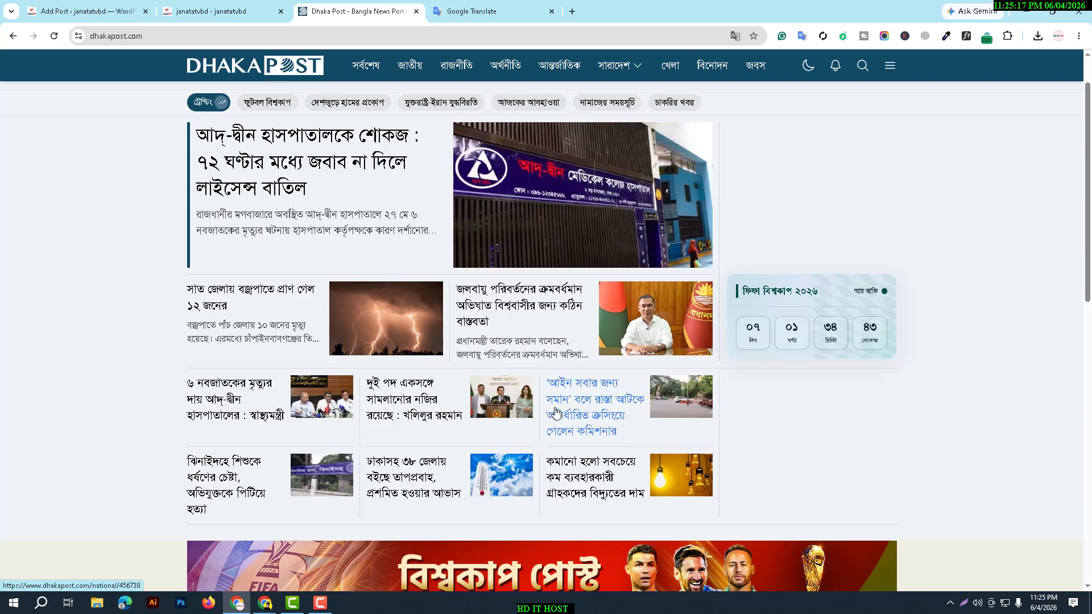
click(559, 417)
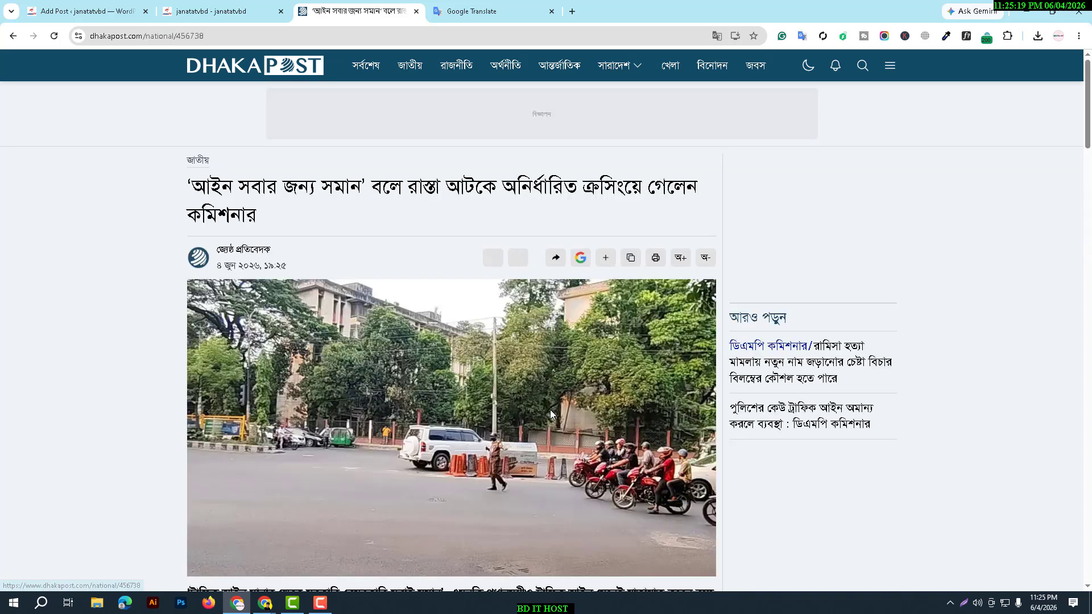
- Copy the article's headline into the new post's title, placing the post editor's tab beside the Dhaka Post tab
triple_click(233, 192)
right_click(235, 194)
click(263, 213)
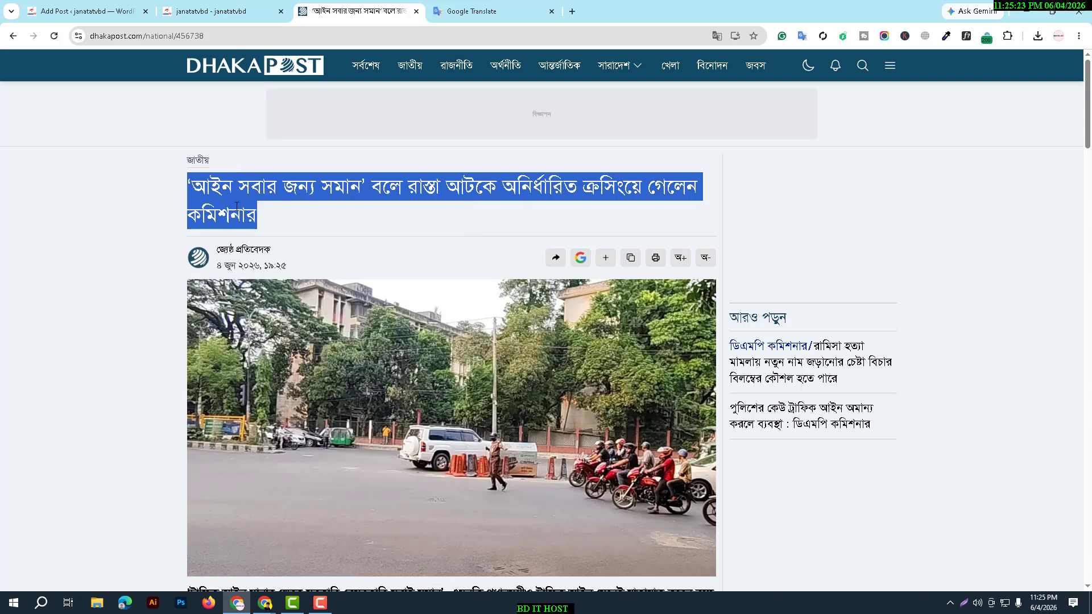
click(216, 10)
click(131, 11)
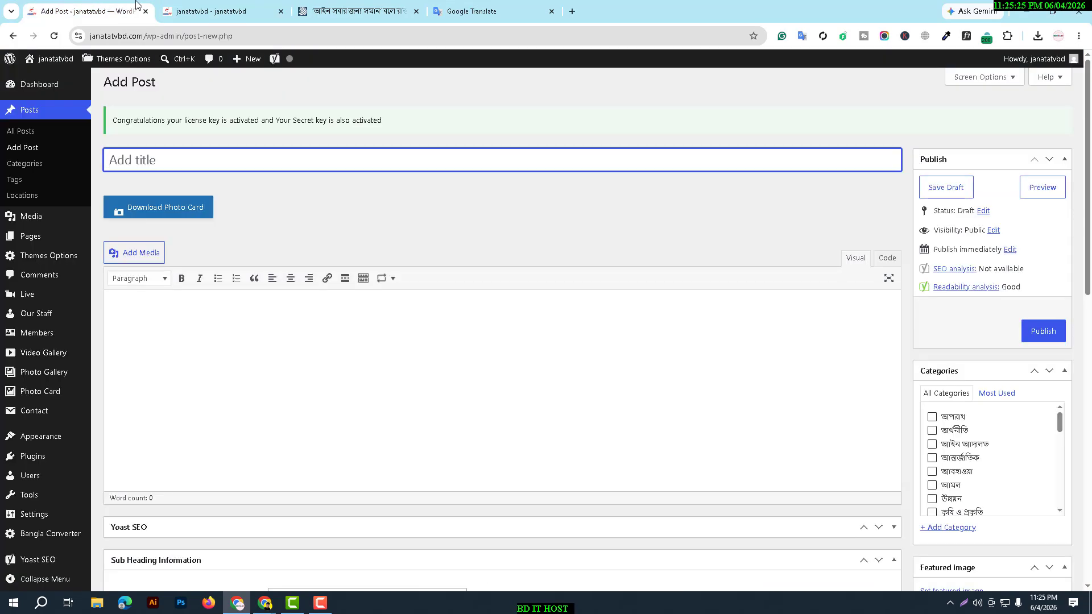
drag(137, 5, 272, 5)
right_click(147, 161)
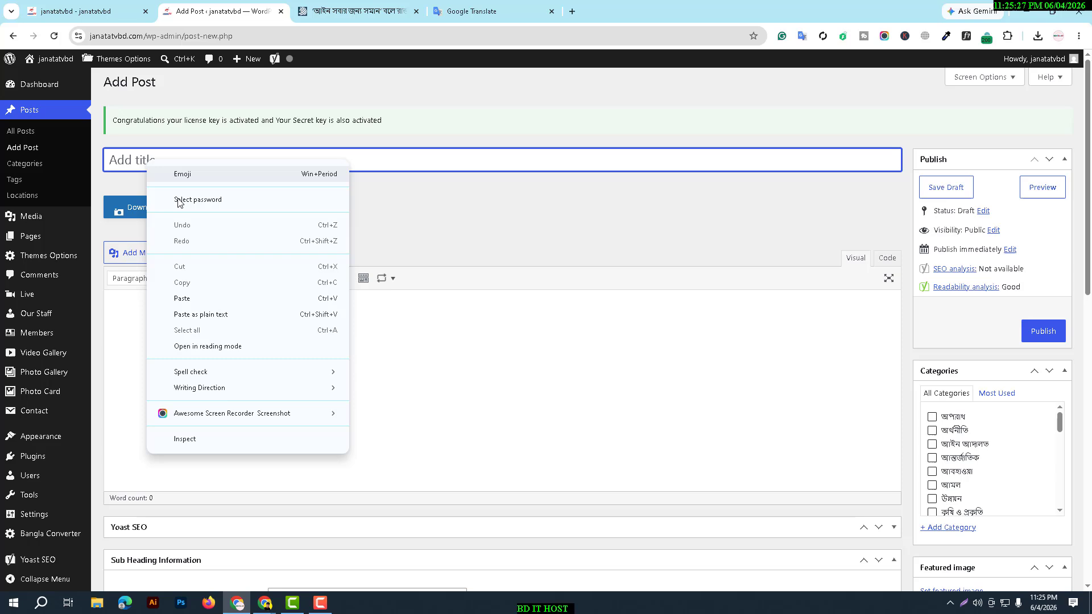
click(181, 299)
- Copy the article's bold opening paragraph into the new post's body
click(358, 10)
scroll(399, 313, down, 6)
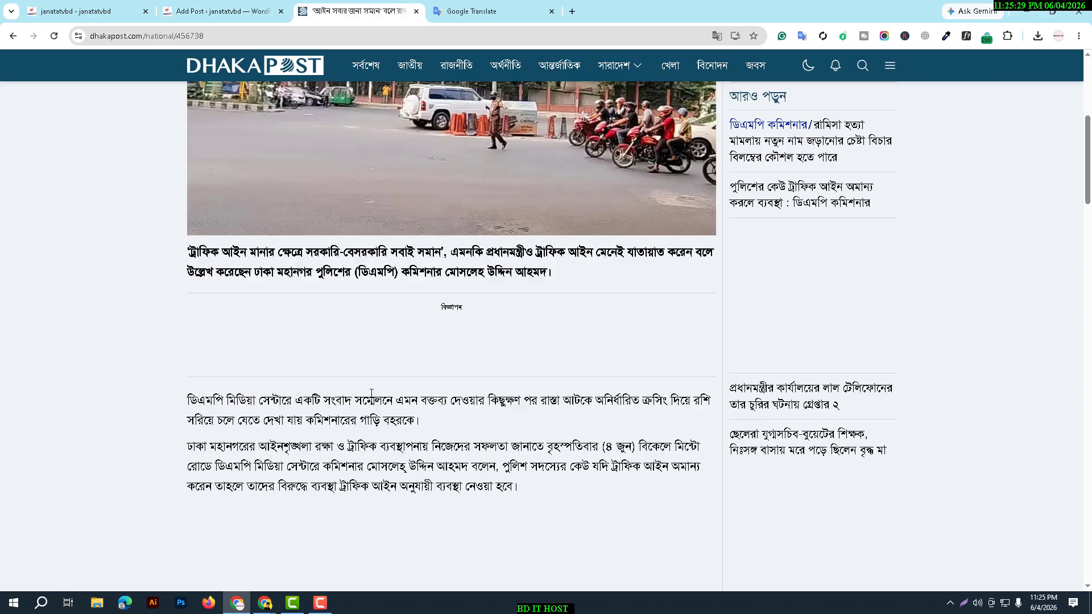
triple_click(275, 271)
right_click(276, 272)
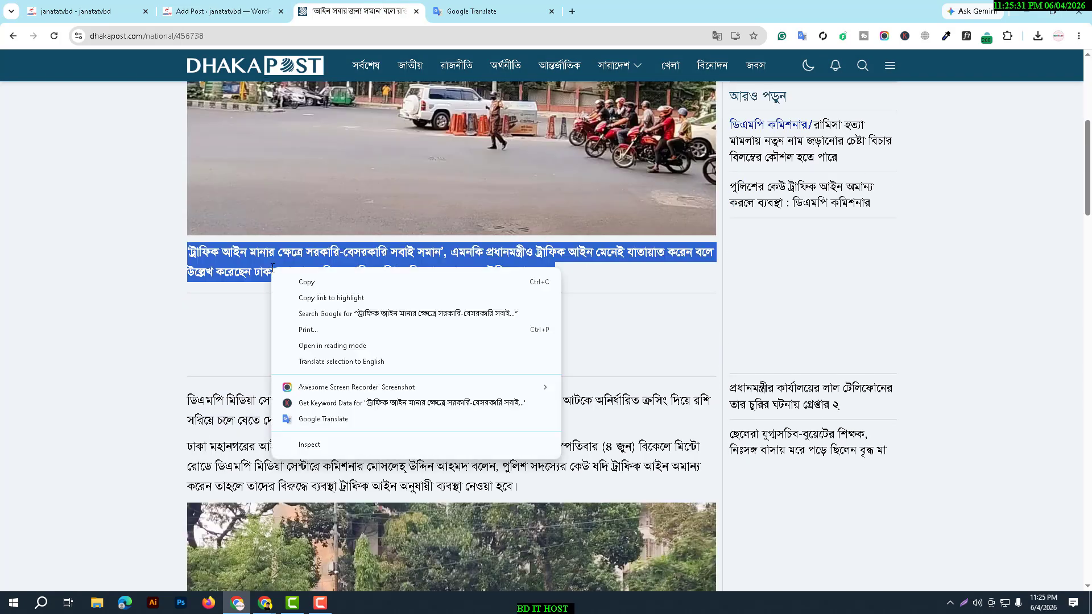
click(315, 285)
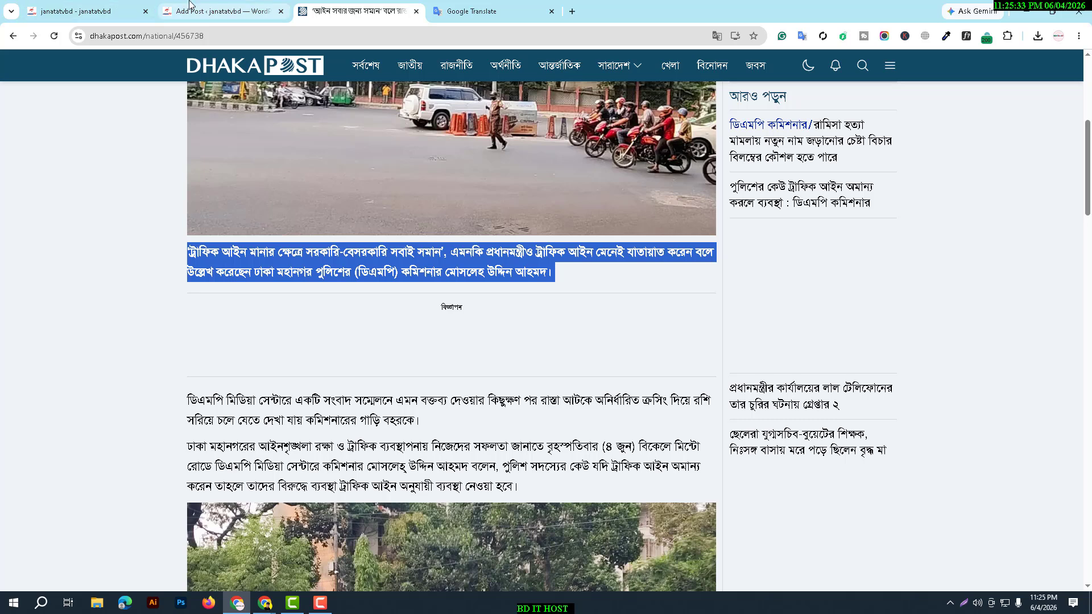
click(212, 10)
right_click(148, 311)
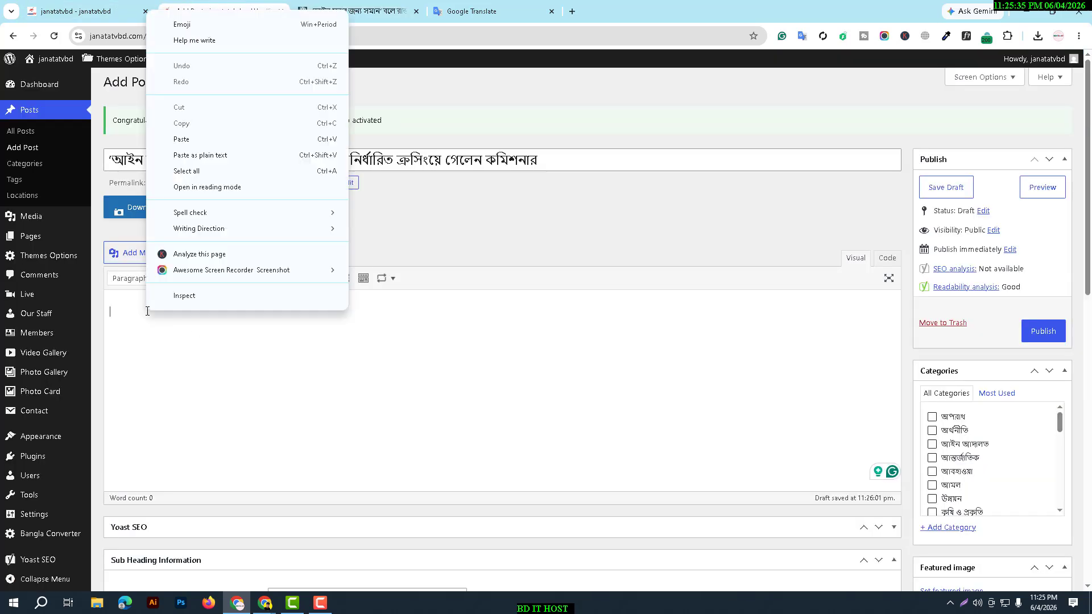
click(177, 146)
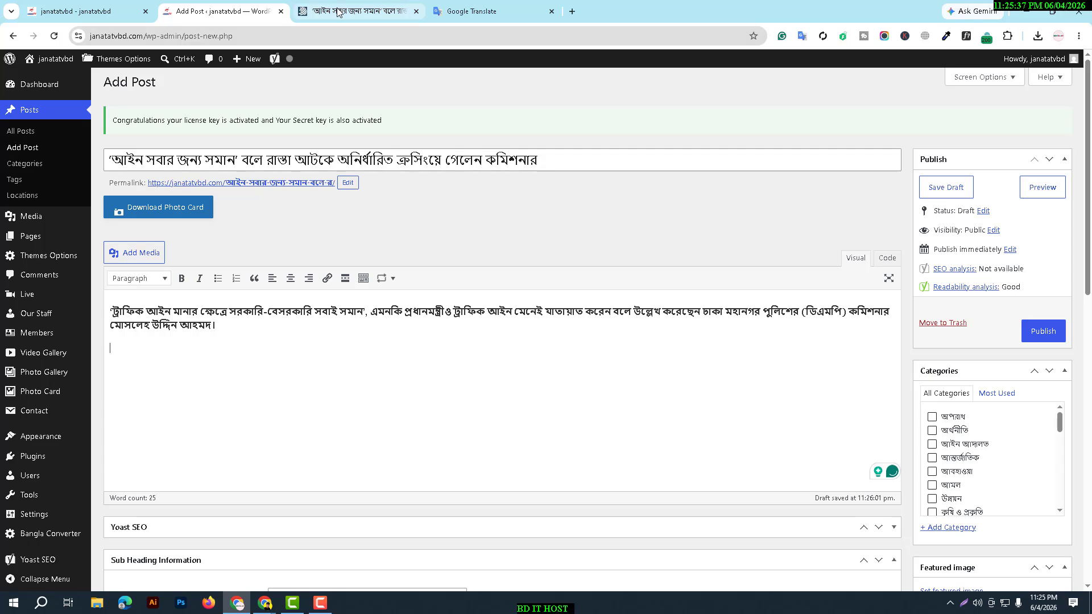
- Copy the two article paragraphs above the second photo into the post body, below the bold opening paragraph
click(280, 348)
click(352, 11)
scroll(310, 375, down, 2)
drag(175, 281, 544, 391)
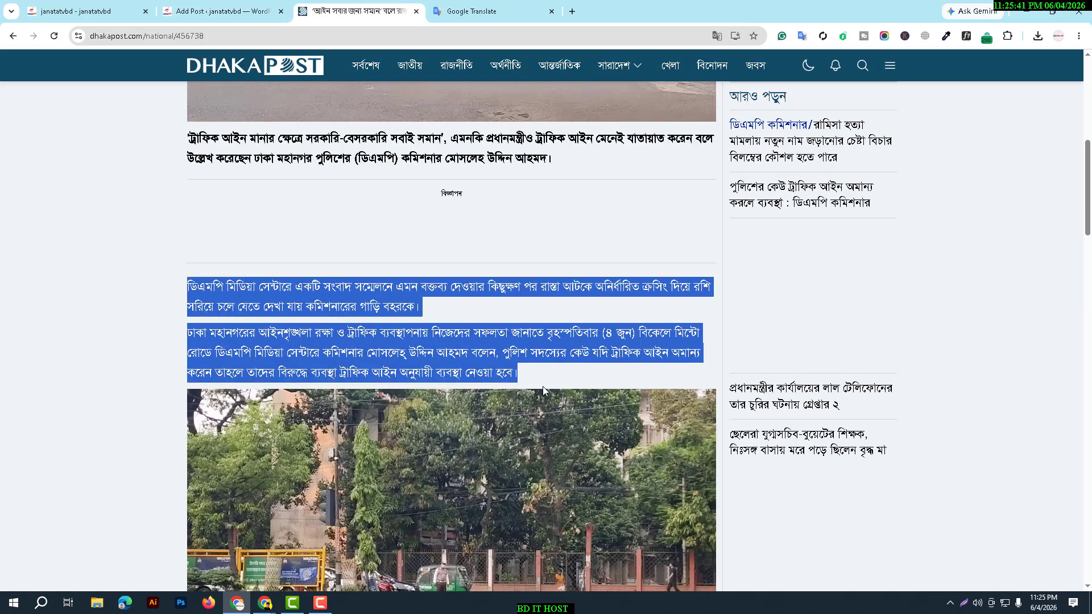
right_click(408, 336)
click(437, 348)
click(185, 10)
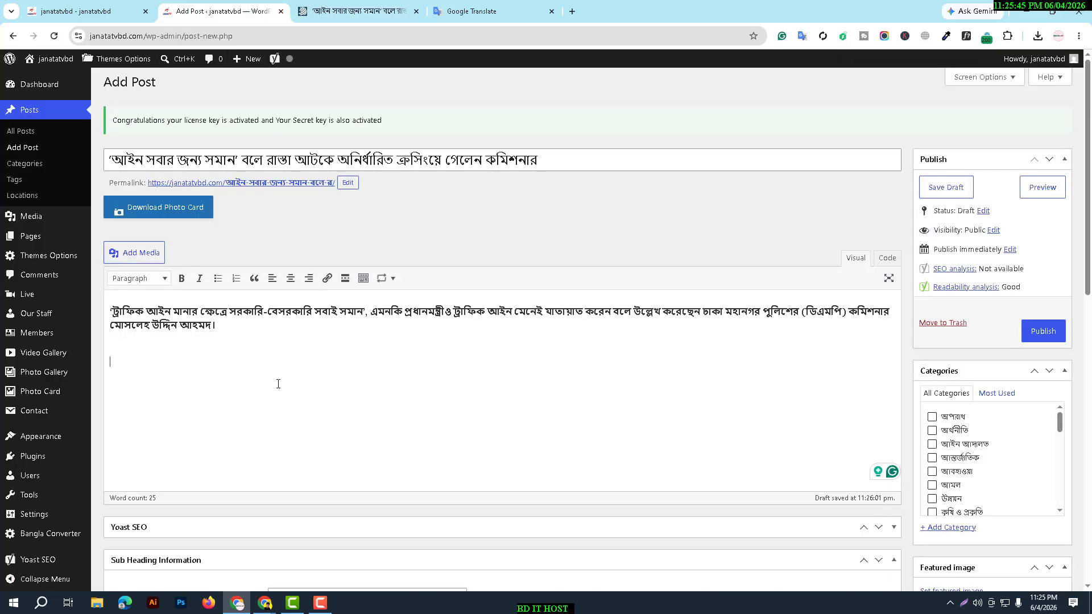
key(ctrl+v)
- Save the article's second photo to Downloads as dhaka-post-dmp-commissioner-2-20260604192530.jpg
click(358, 10)
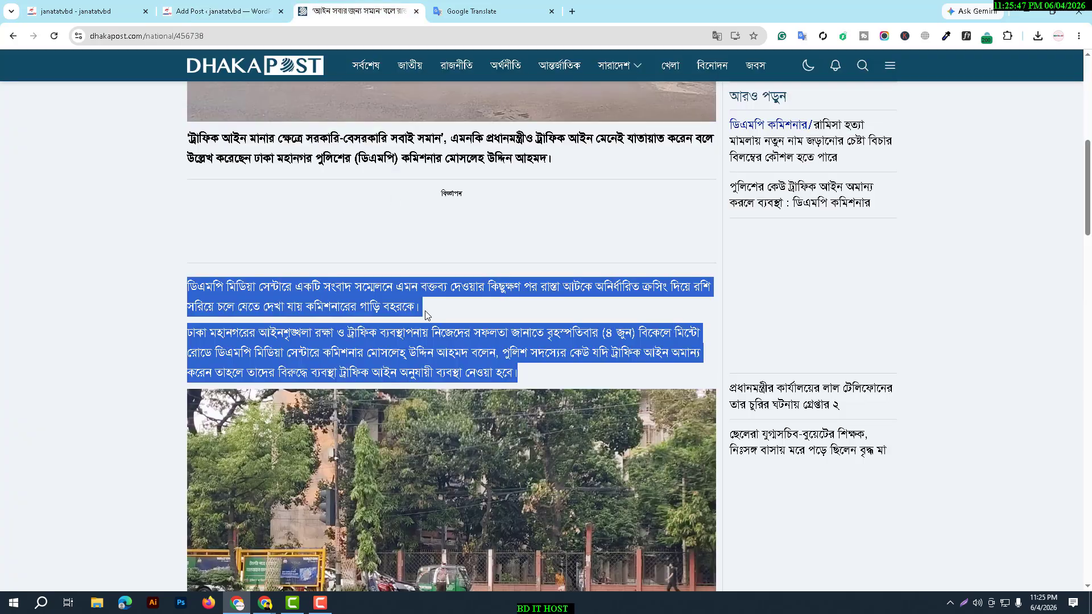
right_click(460, 263)
click(520, 288)
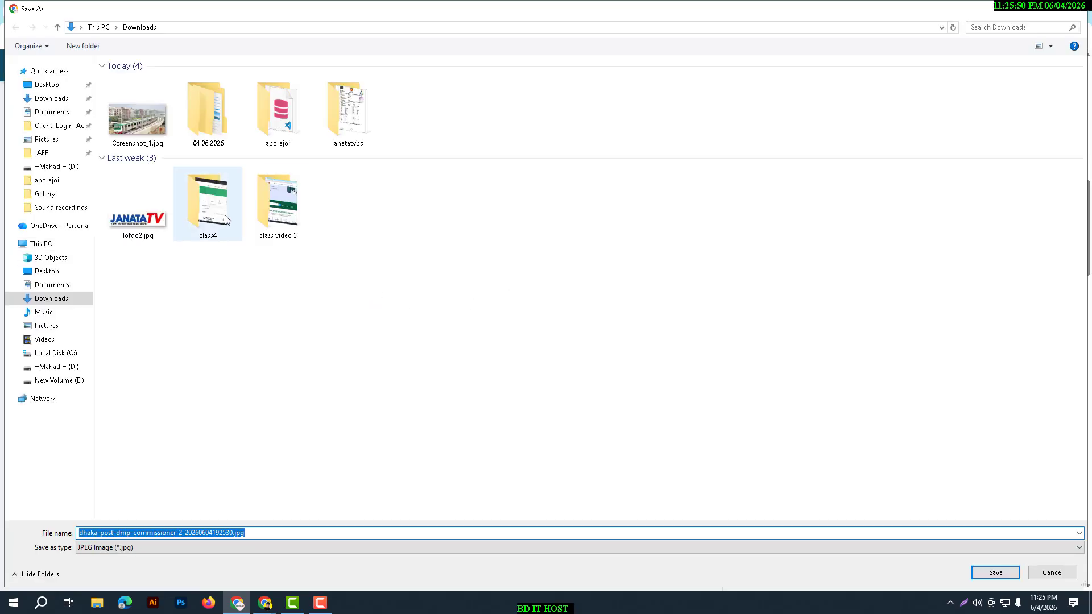
click(993, 573)
- Save the article's lead photo to Downloads as dhaka-post-2026-06-04t192456216-20260604192547.webp
scroll(467, 405, up, 10)
right_click(418, 306)
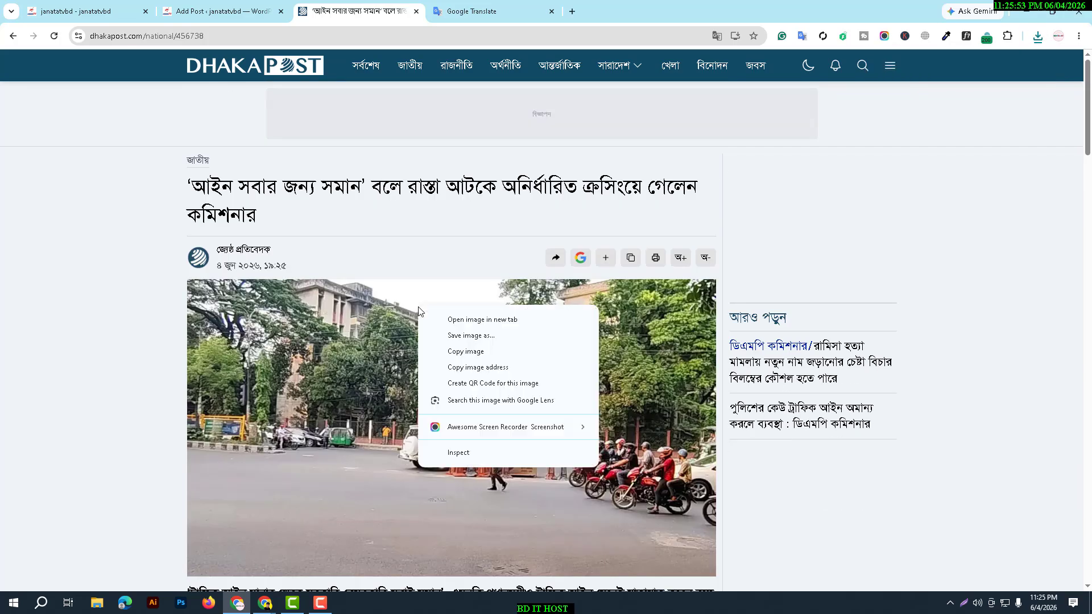
click(490, 294)
scroll(488, 294, down, 4)
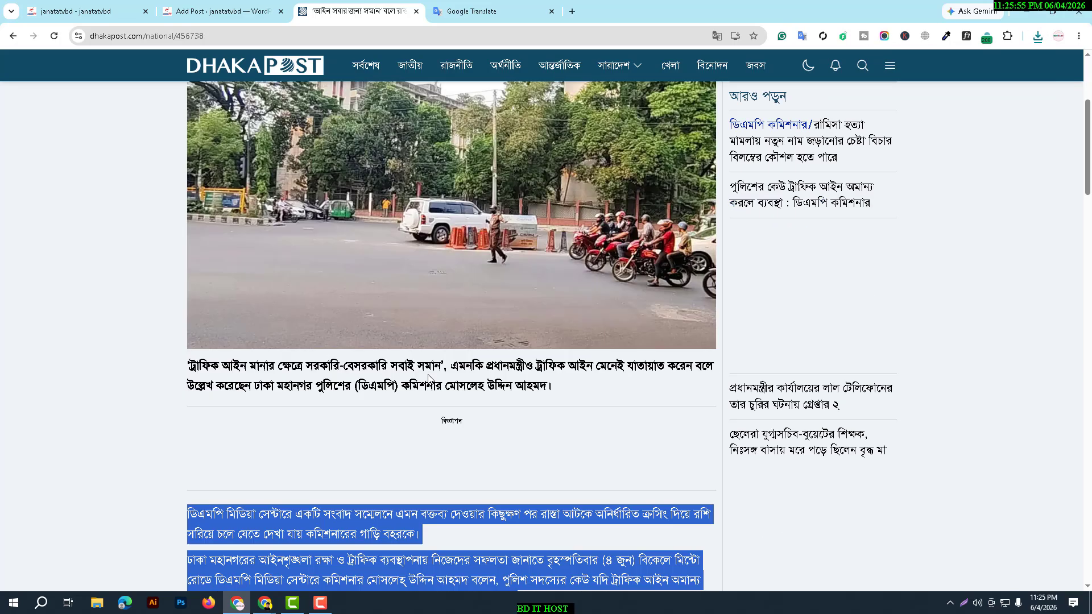
right_click(412, 257)
click(450, 288)
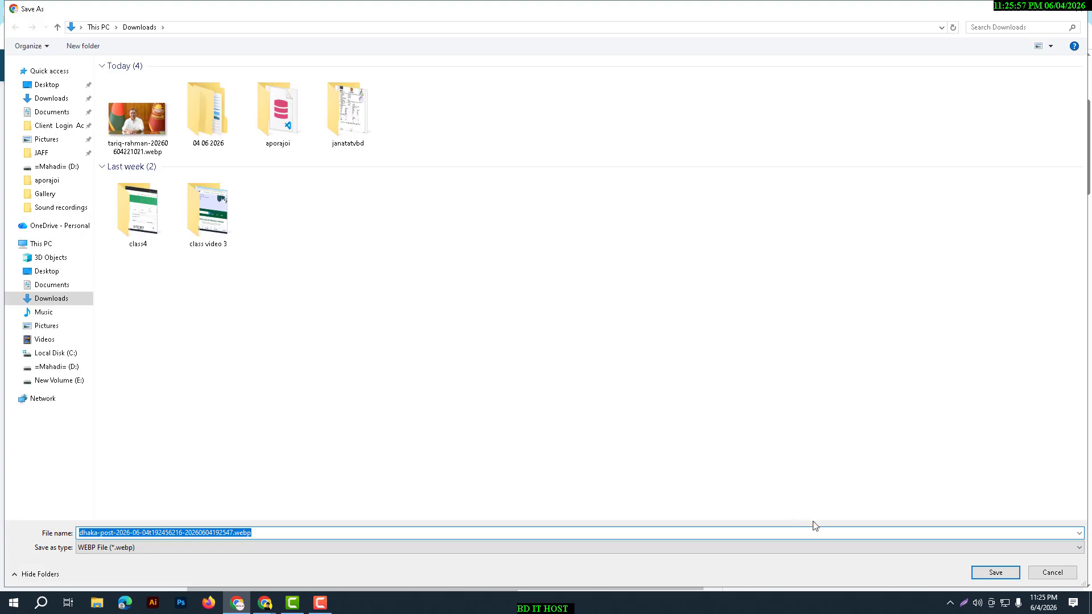
click(979, 573)
- Copy the article paragraph below the second photo to the end of the post body and check the body's code
scroll(361, 380, down, 5)
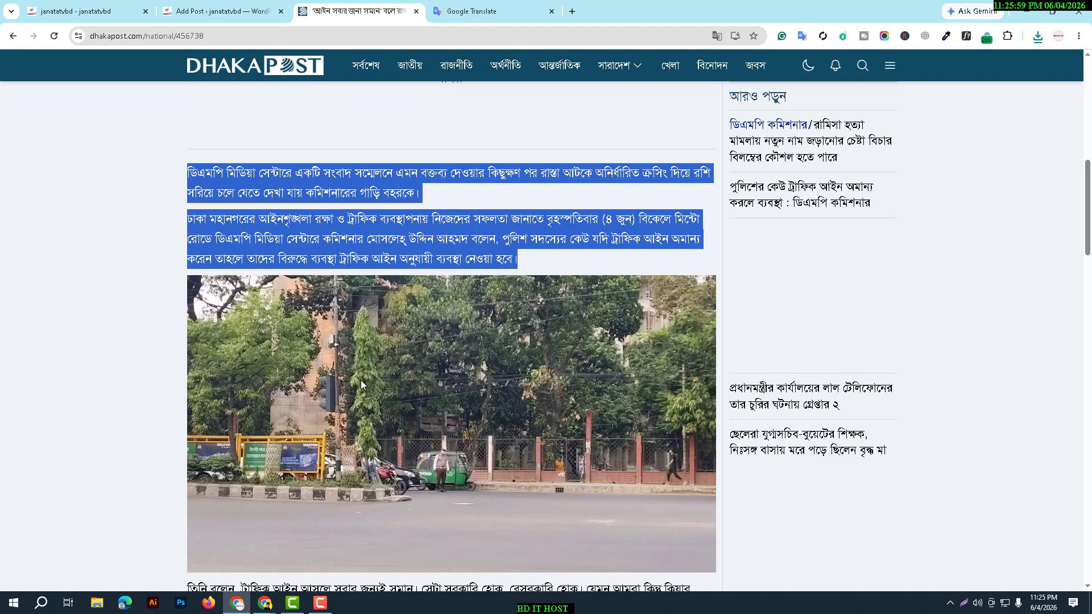
drag(307, 293, 189, 254)
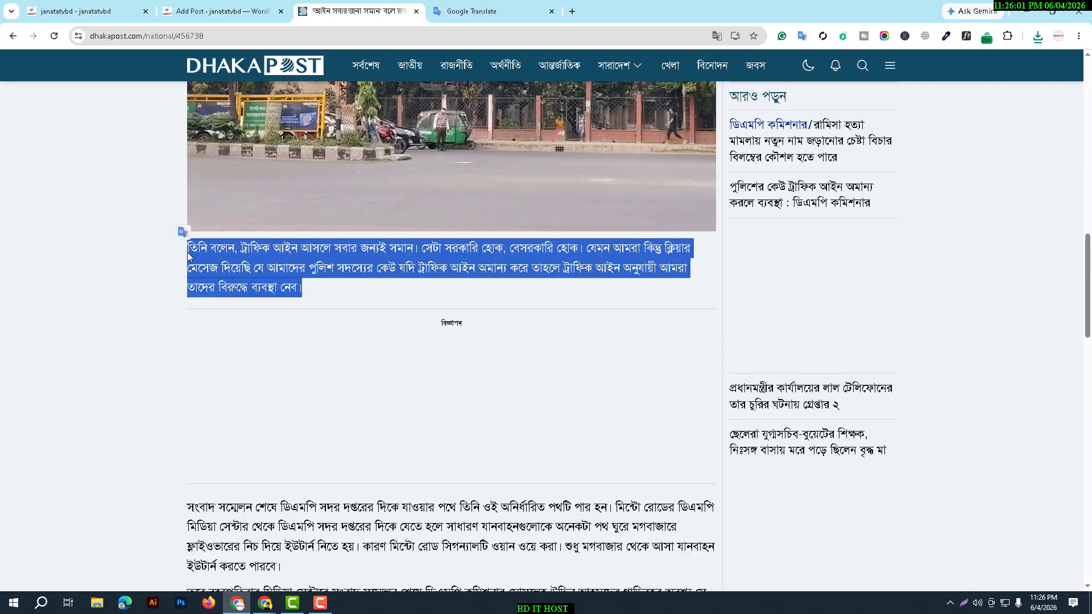
right_click(189, 255)
click(237, 266)
click(70, 7)
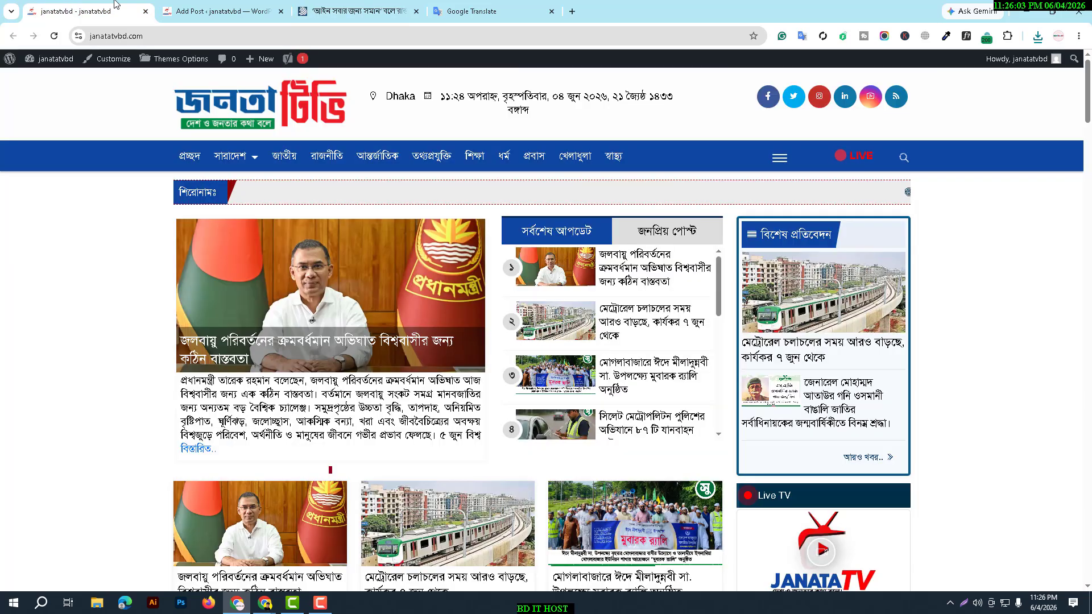
click(216, 11)
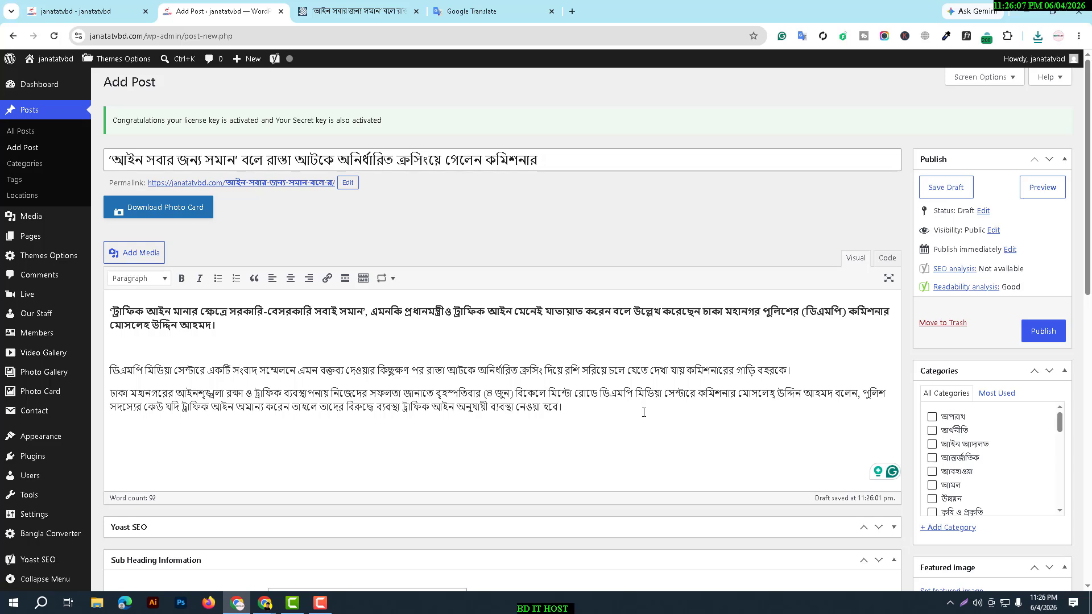
key(ctrl+v)
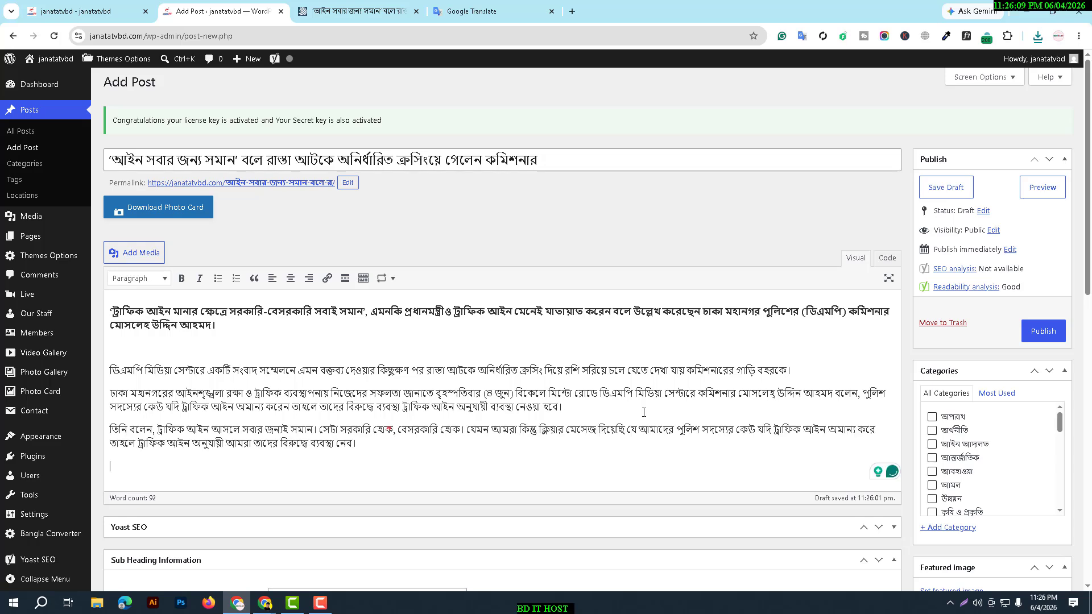
click(886, 258)
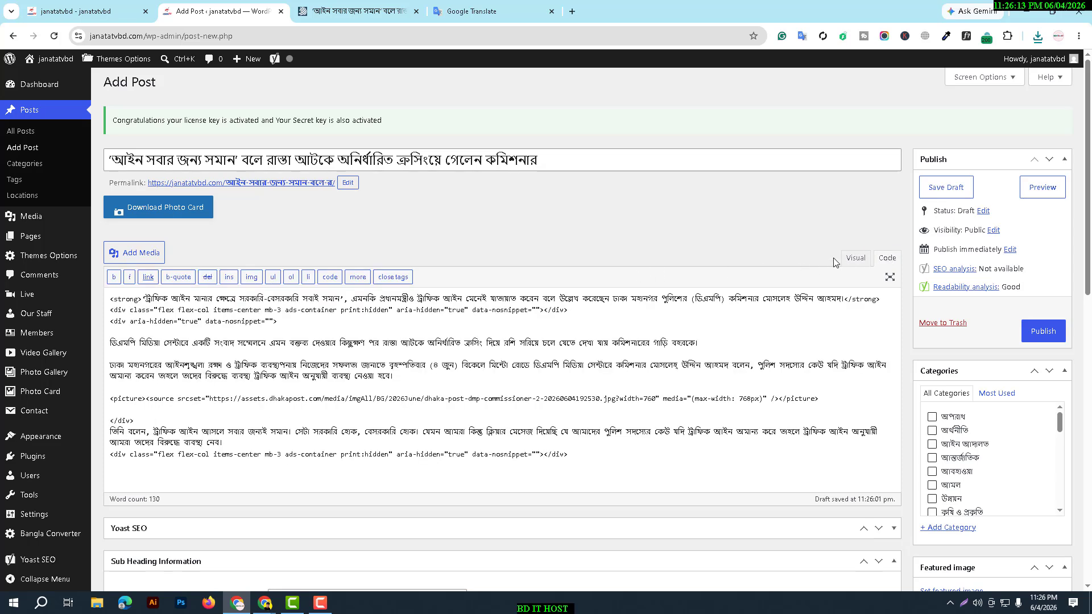
click(855, 258)
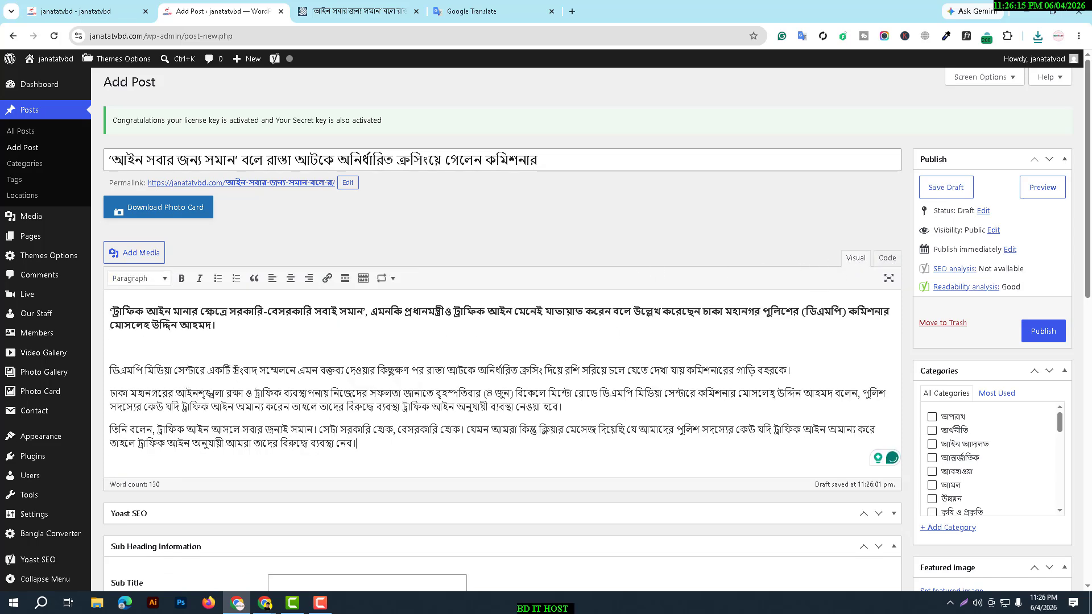
- Replace the whole post body with the article text from the paragraph below the second photo through the closing credit line
click(378, 9)
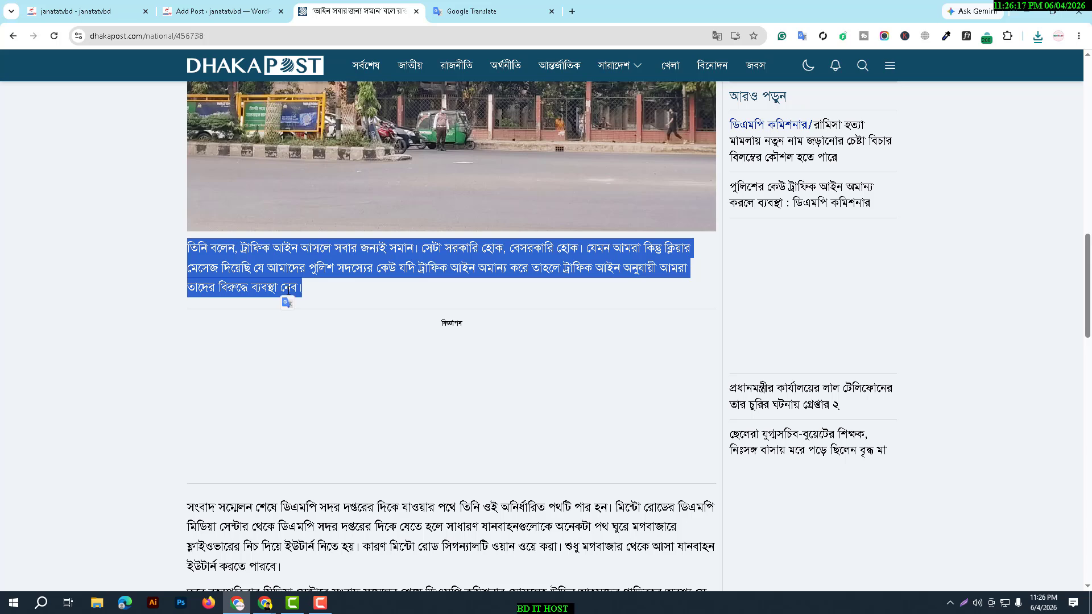
click(283, 288)
drag(187, 246, 453, 348)
scroll(421, 441, down, 10)
drag(417, 447, 438, 340)
scroll(513, 361, down, 6)
scroll(401, 384, down, 6)
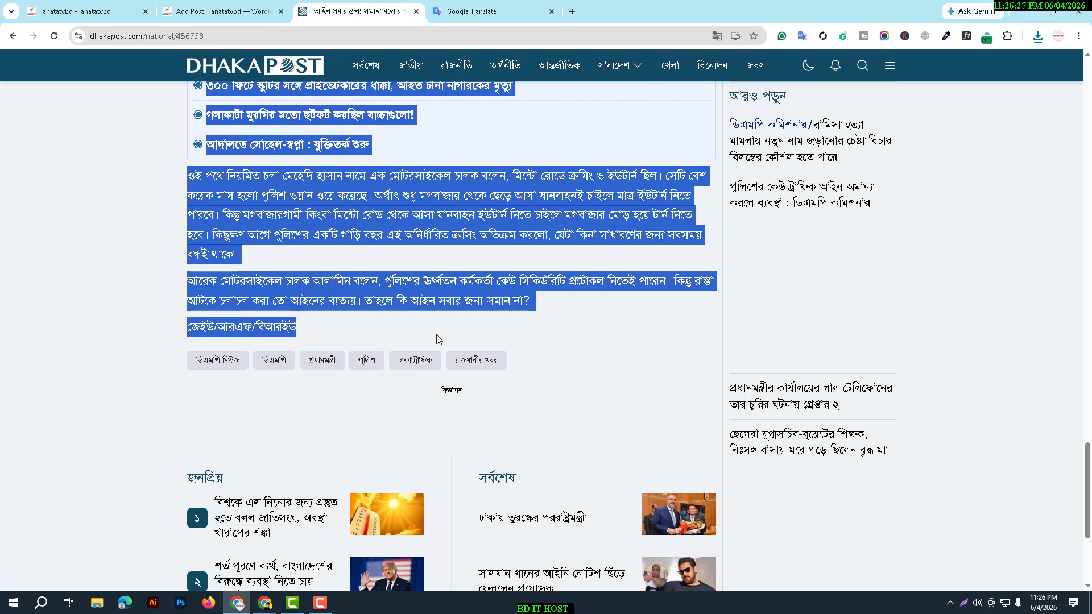
right_click(412, 223)
click(444, 238)
click(233, 5)
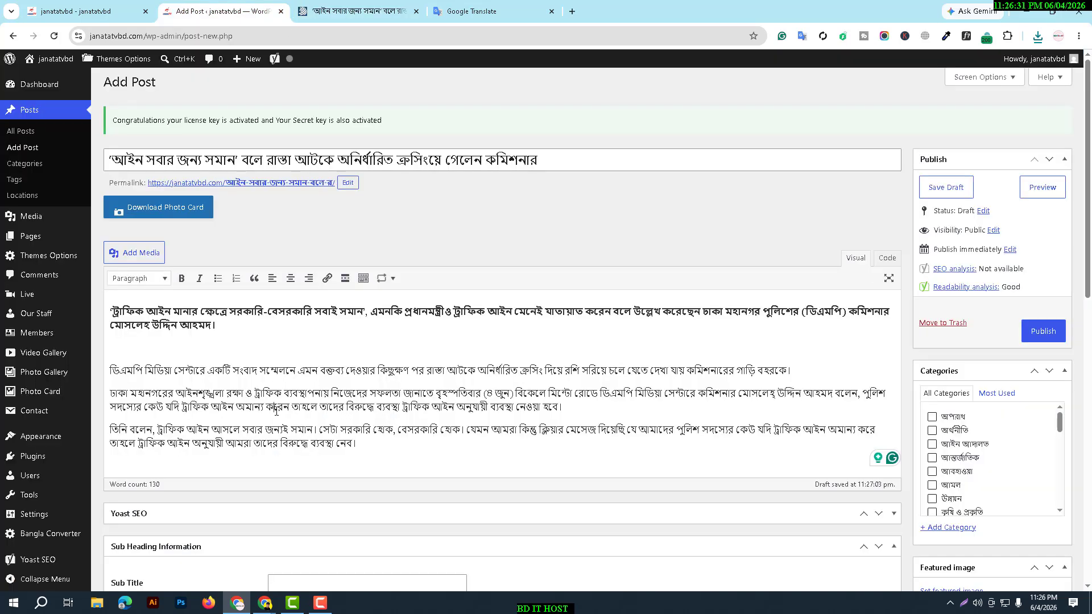
key(ctrl+a)
key(ctrl+v)
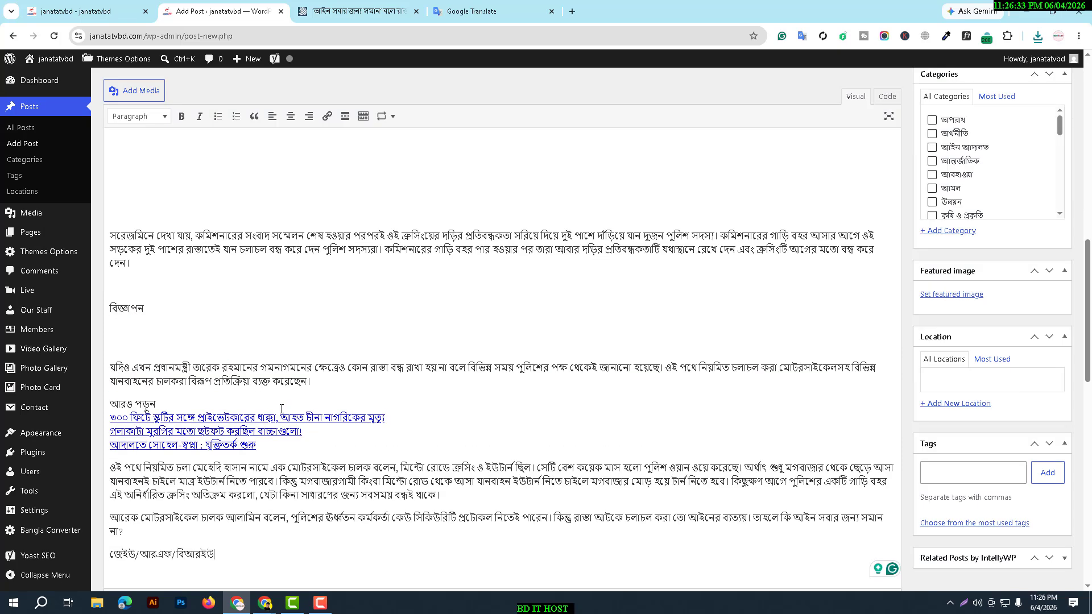
- Examine the pasted body in the visual and code views for advertisement blocks, embedded images and leftover markup
scroll(283, 408, up, 15)
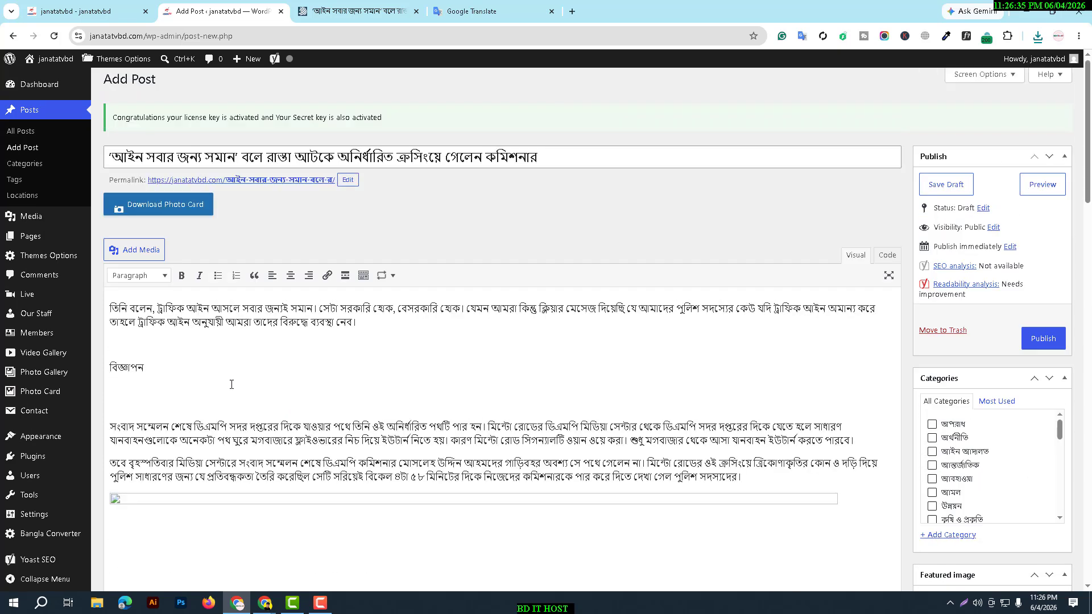
scroll(241, 395, down, 2)
scroll(105, 399, down, 2)
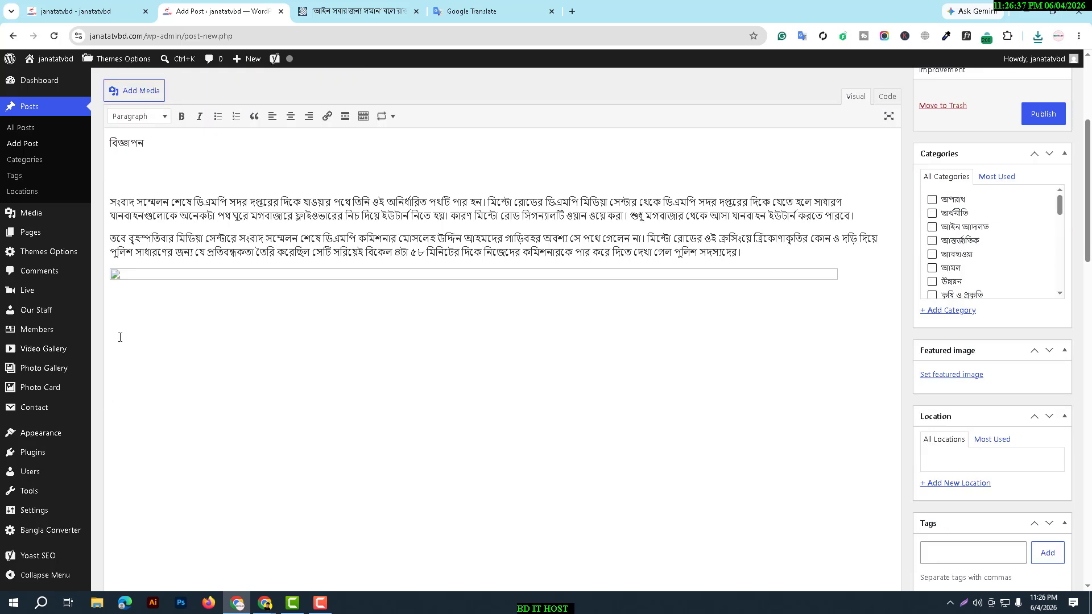
click(288, 326)
scroll(407, 297, down, 2)
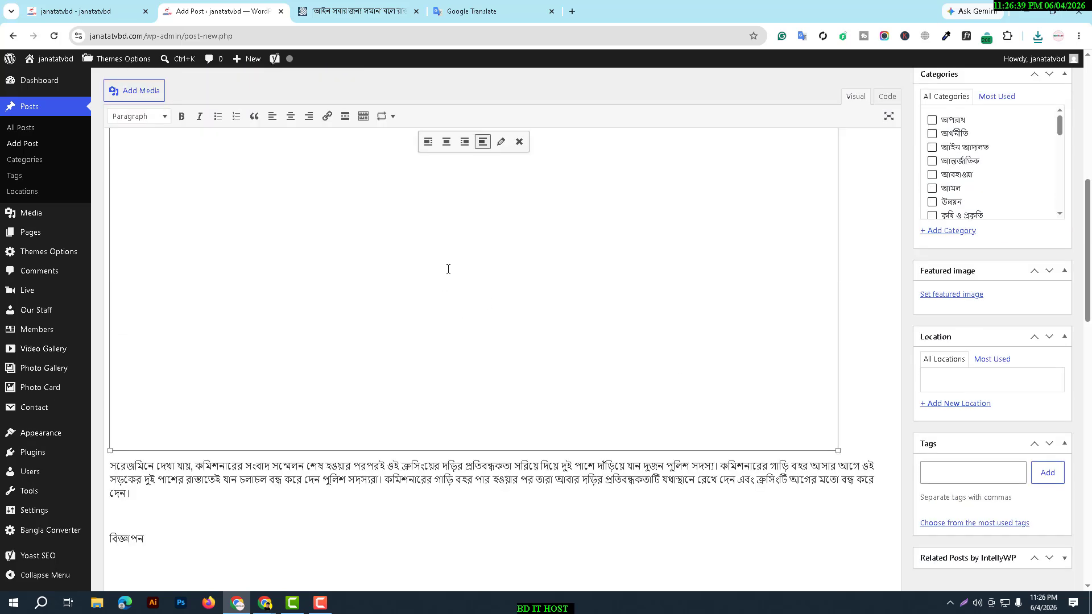
scroll(843, 220, up, 4)
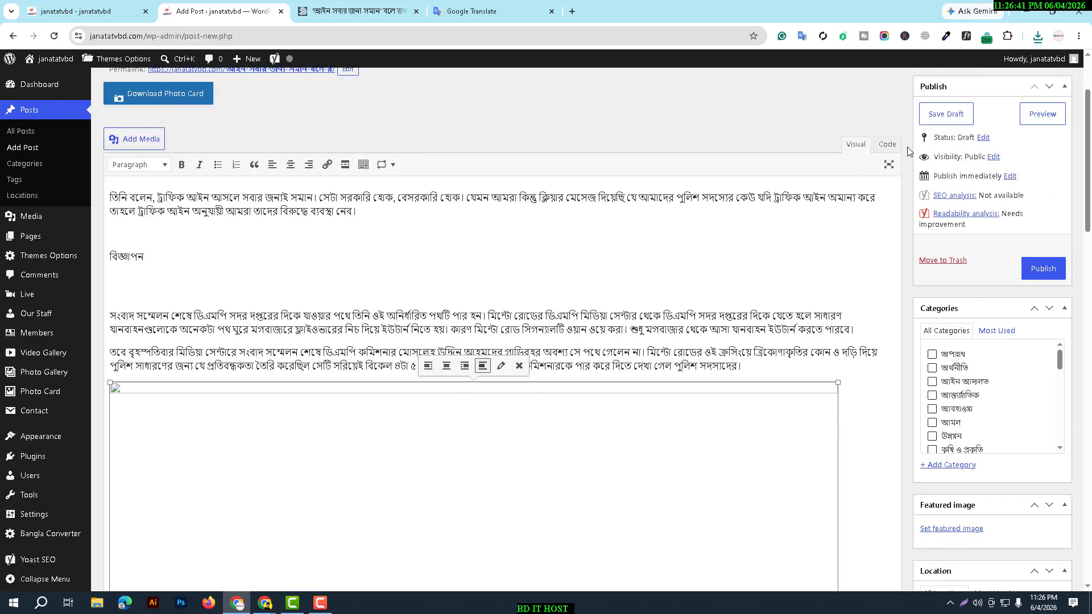
click(887, 144)
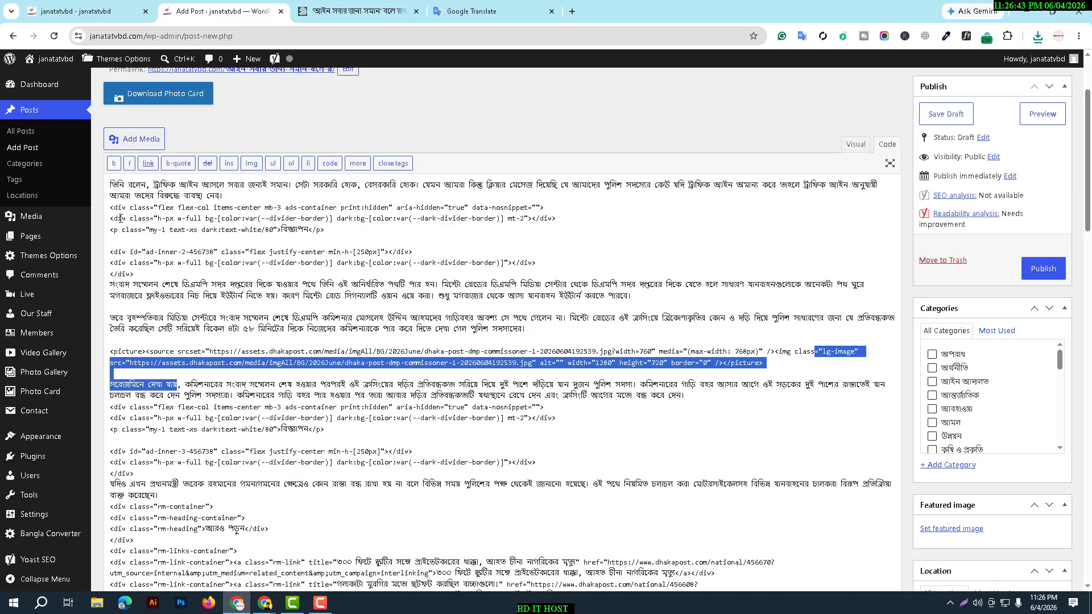
drag(111, 210, 391, 254)
scroll(391, 253, down, 6)
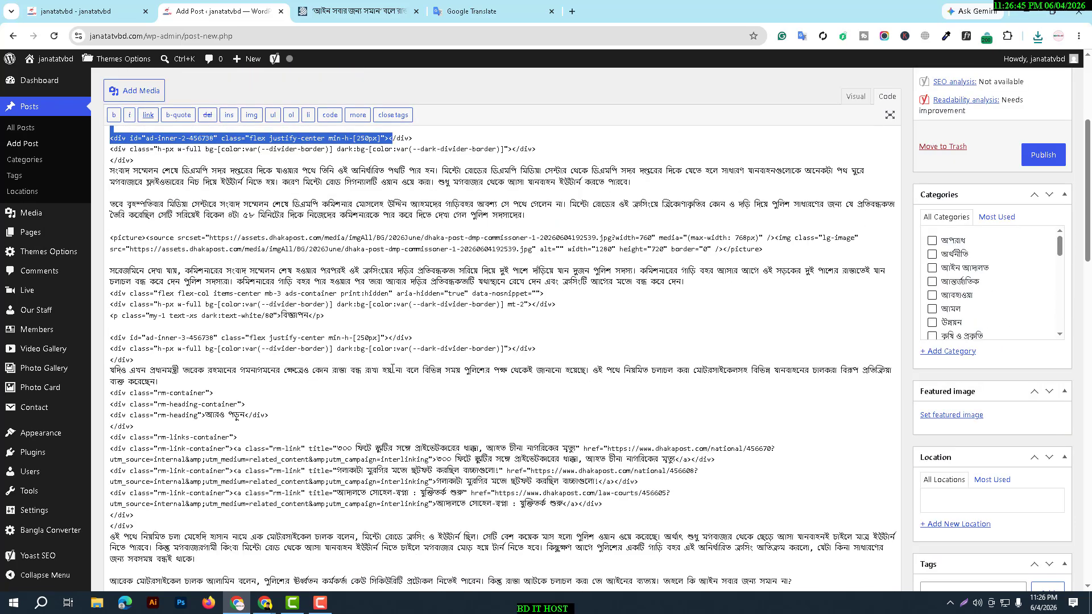
scroll(485, 453, down, 5)
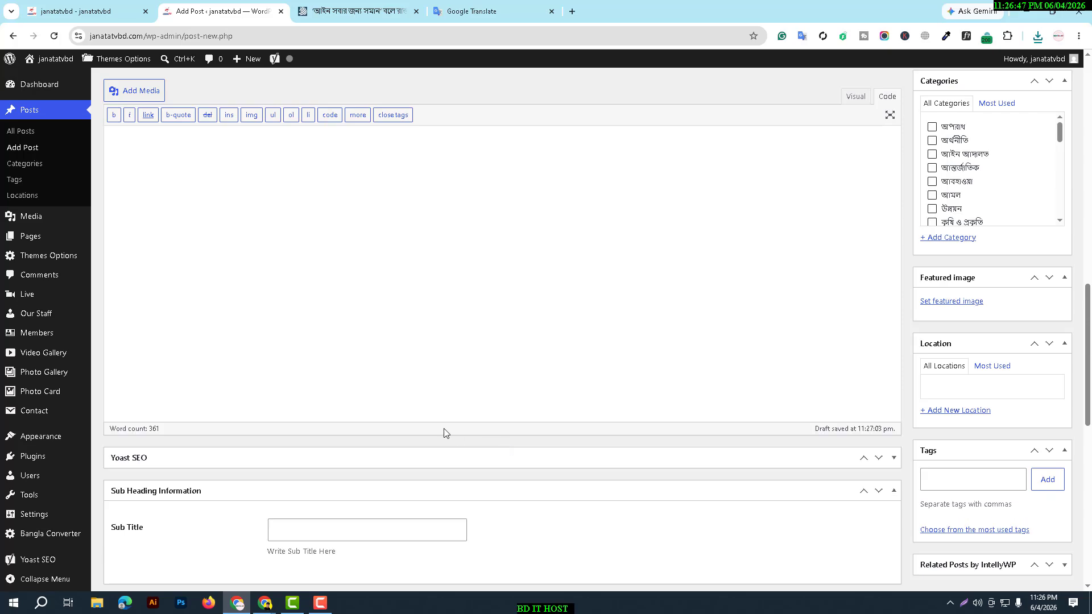
scroll(446, 434, up, 8)
scroll(652, 364, up, 5)
click(844, 260)
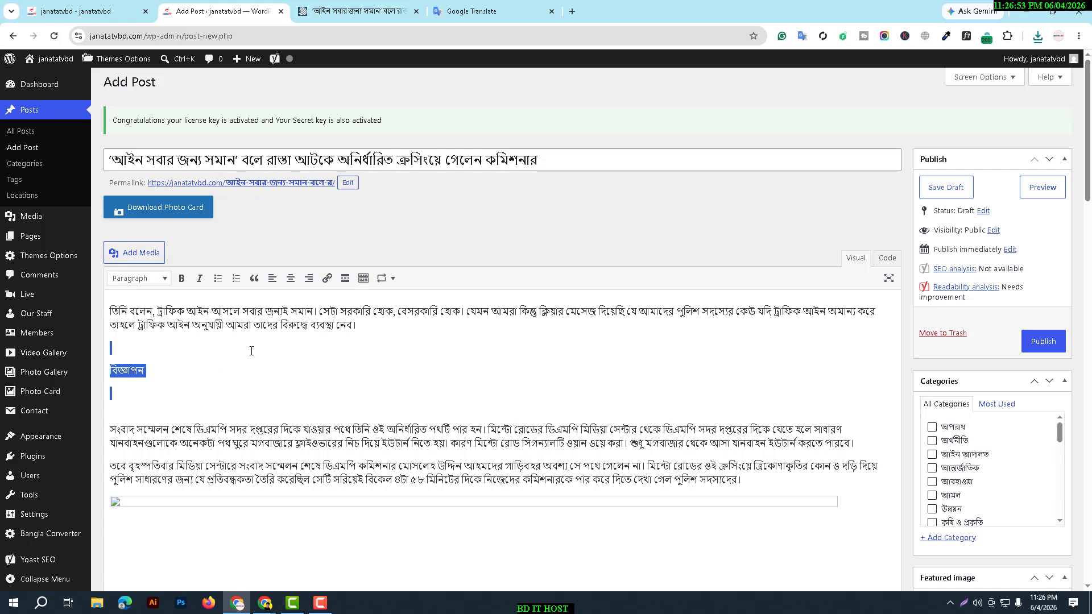
- Copy the selected article text again and replace the body's entire code with it as plain text in the code view
click(295, 11)
right_click(390, 229)
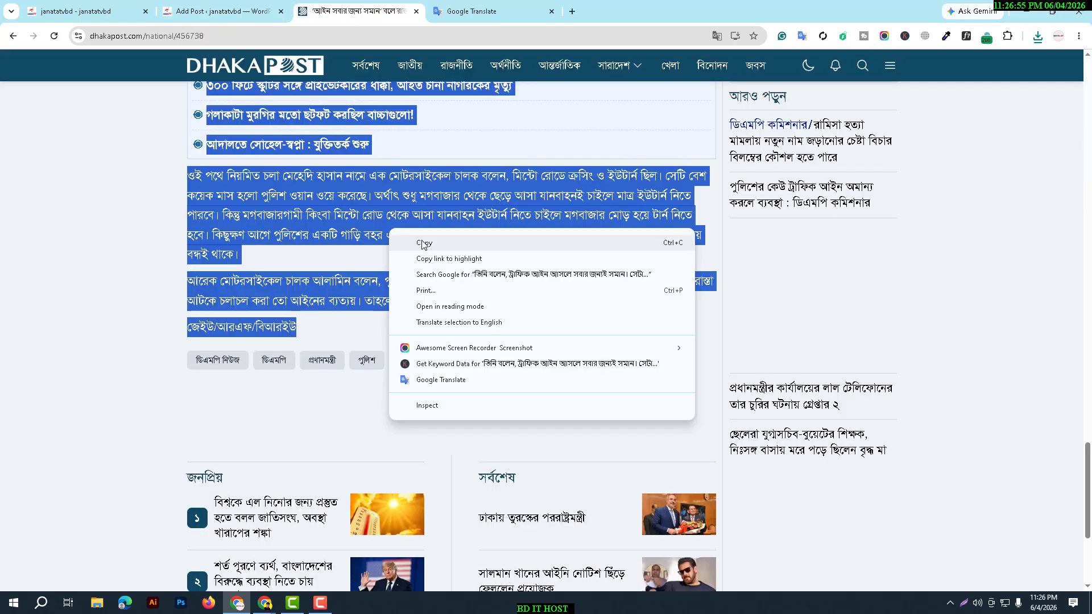
click(401, 243)
click(257, 14)
click(880, 261)
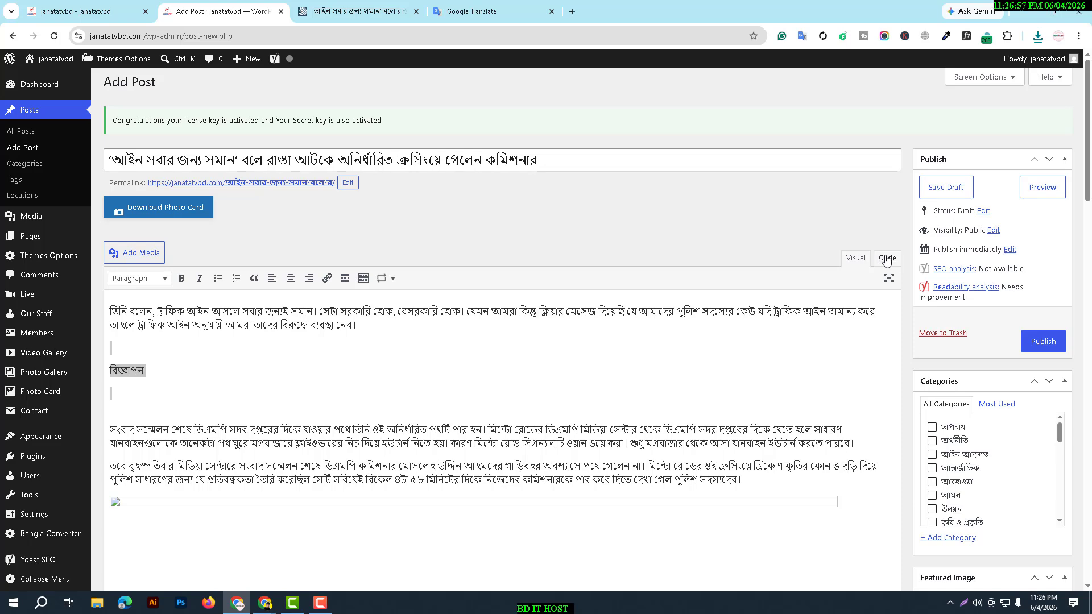
key(ctrl+a)
key(ctrl+v)
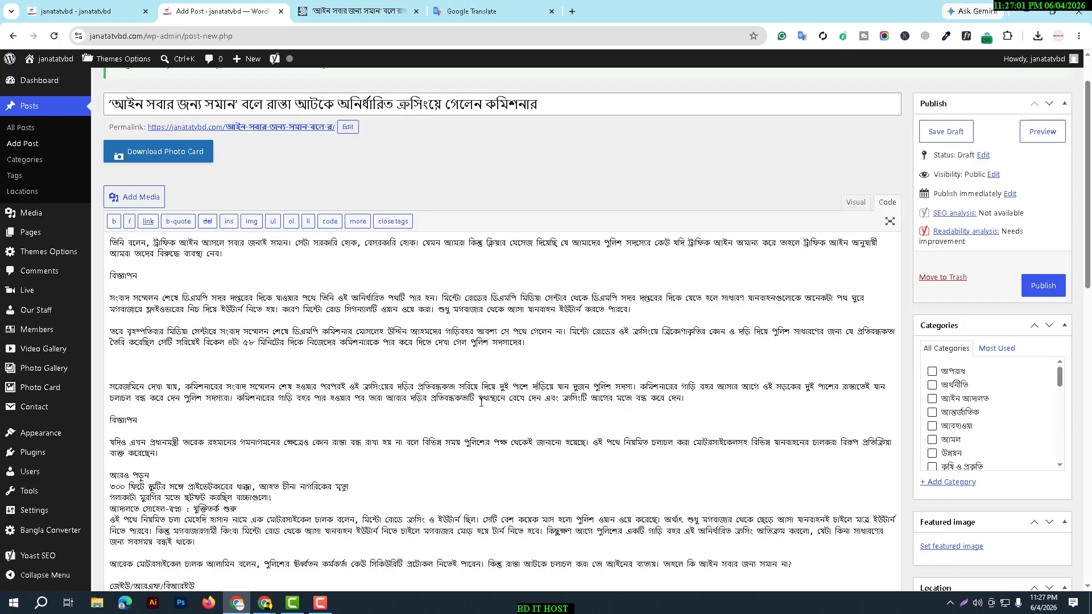
- Review the plain-text body in the visual editor and compare it with the article's section around the second photo
scroll(348, 456, down, 3)
scroll(605, 402, up, 4)
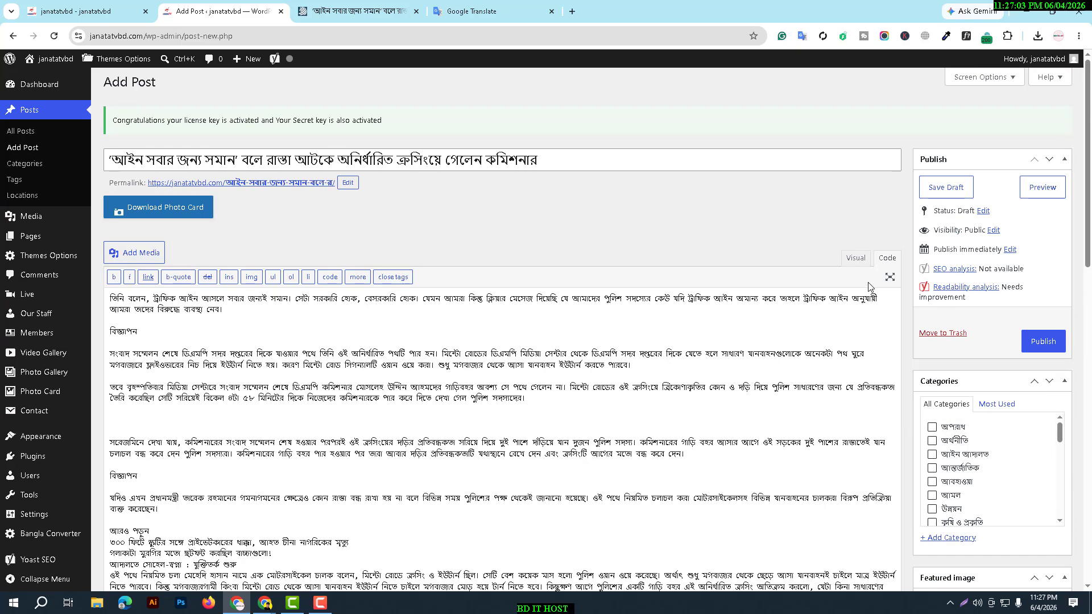
click(857, 258)
scroll(377, 304, up, 5)
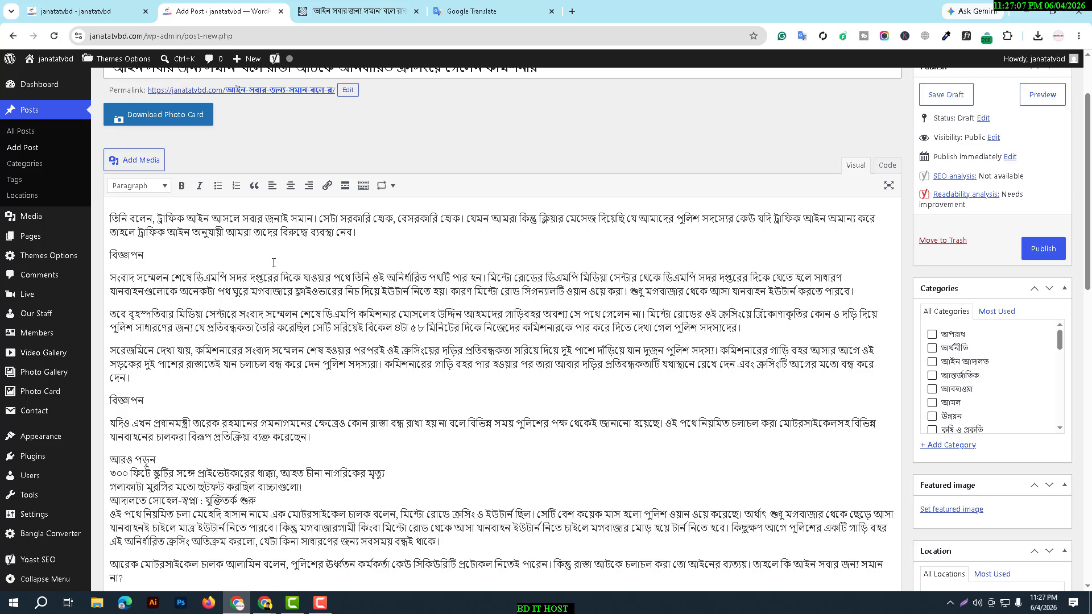
scroll(285, 298, up, 2)
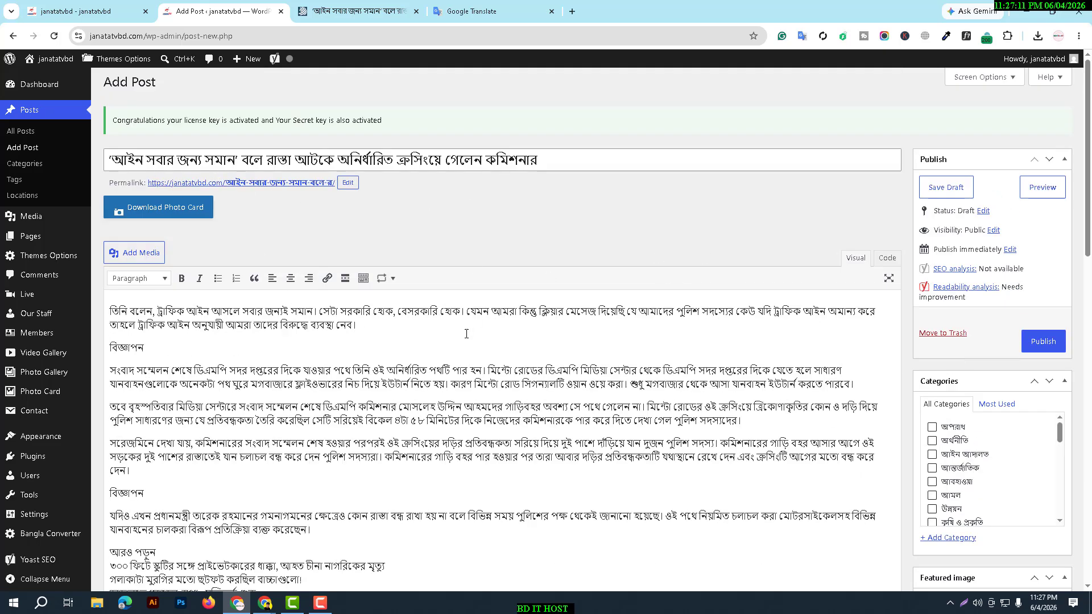
scroll(467, 334, down, 3)
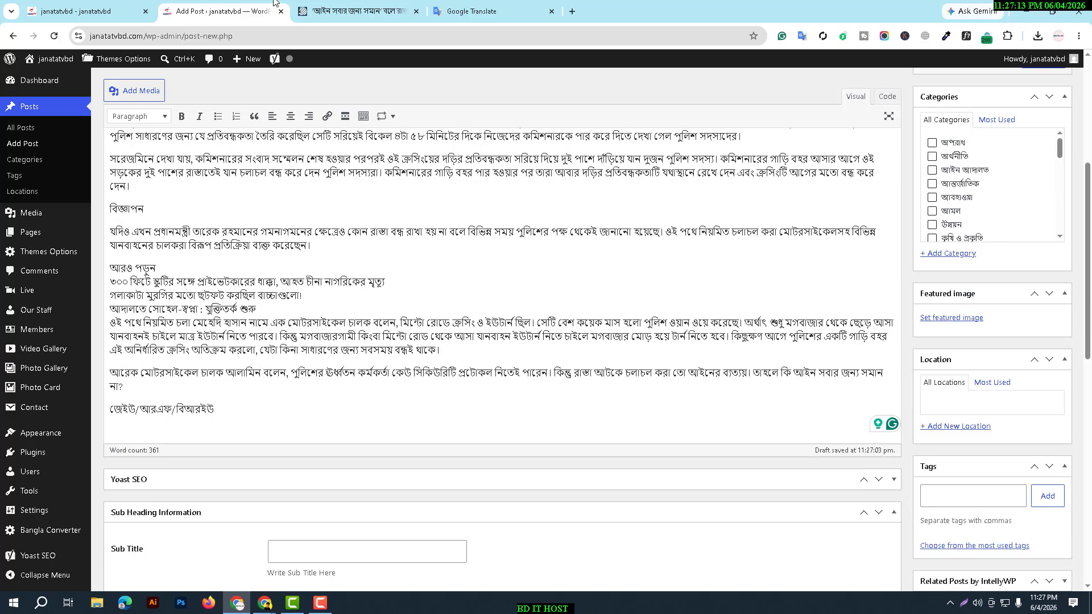
click(291, 8)
scroll(456, 256, up, 10)
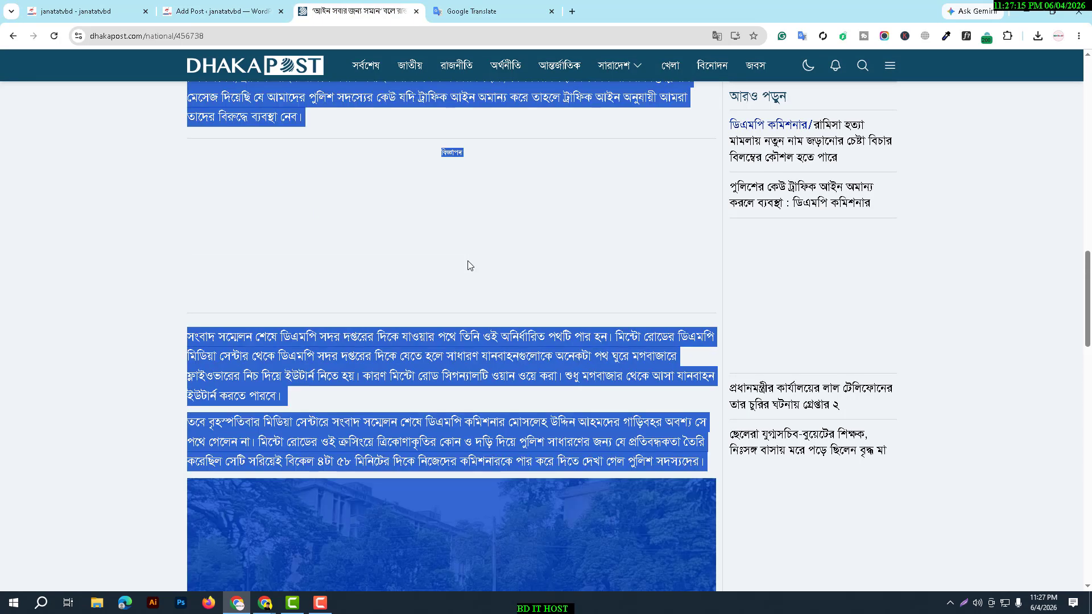
scroll(383, 390, up, 4)
click(364, 431)
scroll(341, 254, up, 2)
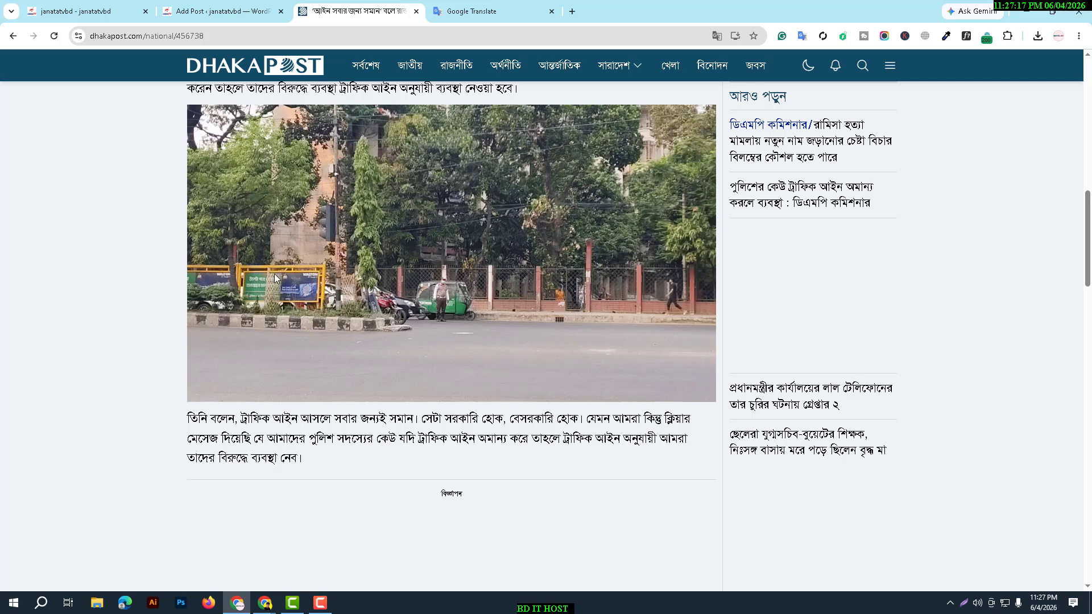
click(228, 12)
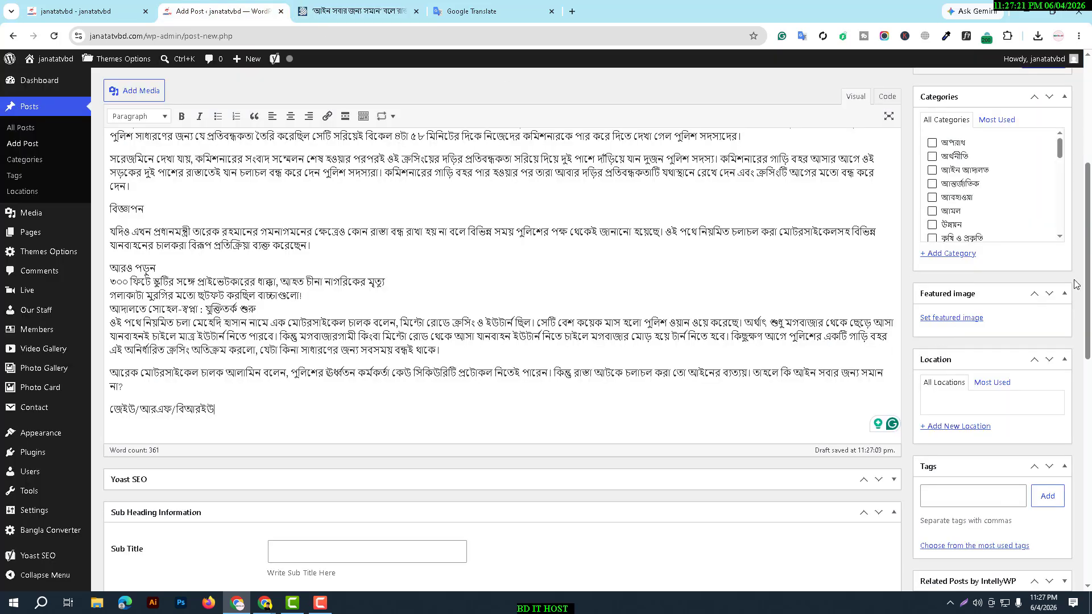
- Collapse the Featured image box and move it below Location, restoring it expanded to its place above Location
click(1063, 295)
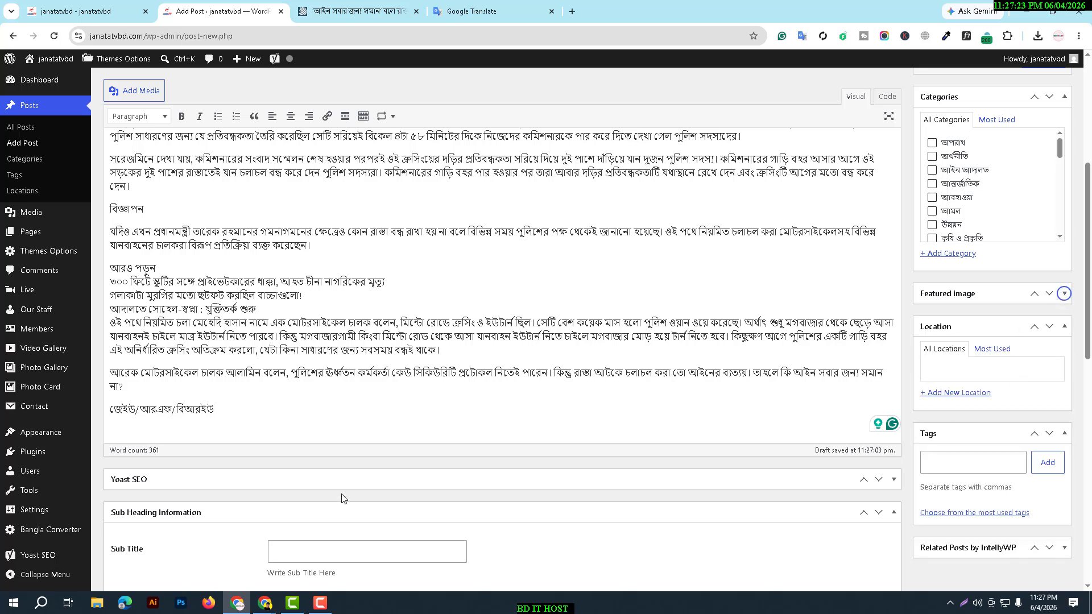
drag(973, 307, 373, 467)
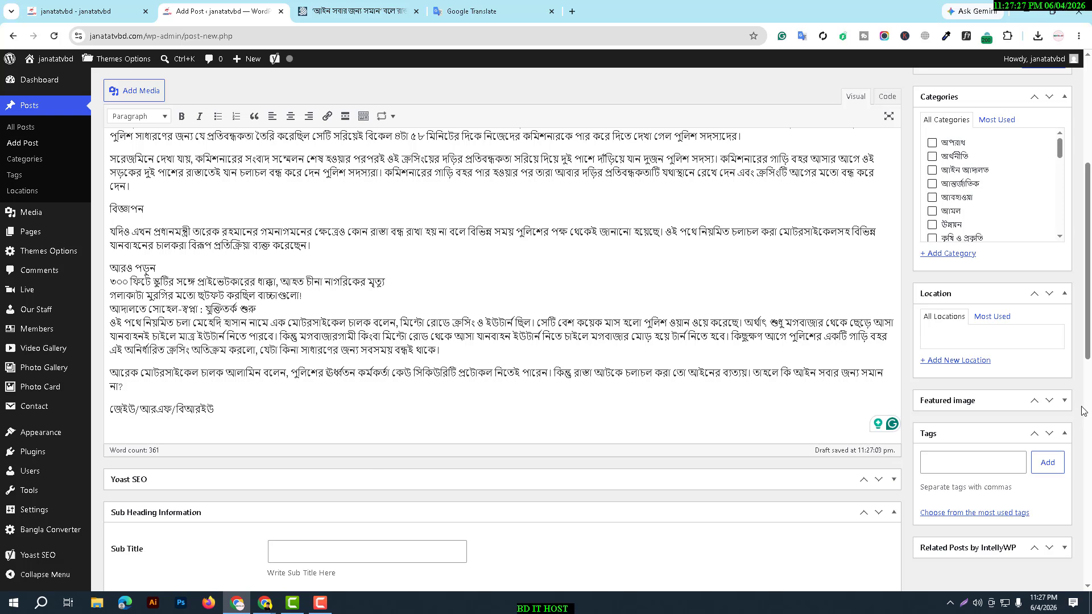
click(1065, 402)
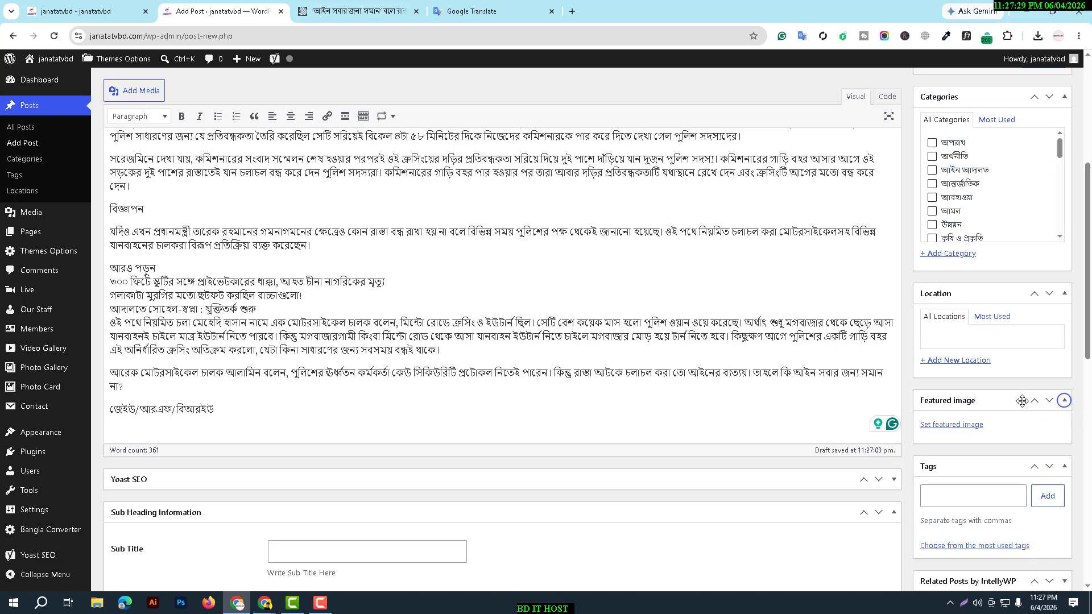
drag(1013, 390, 1064, 312)
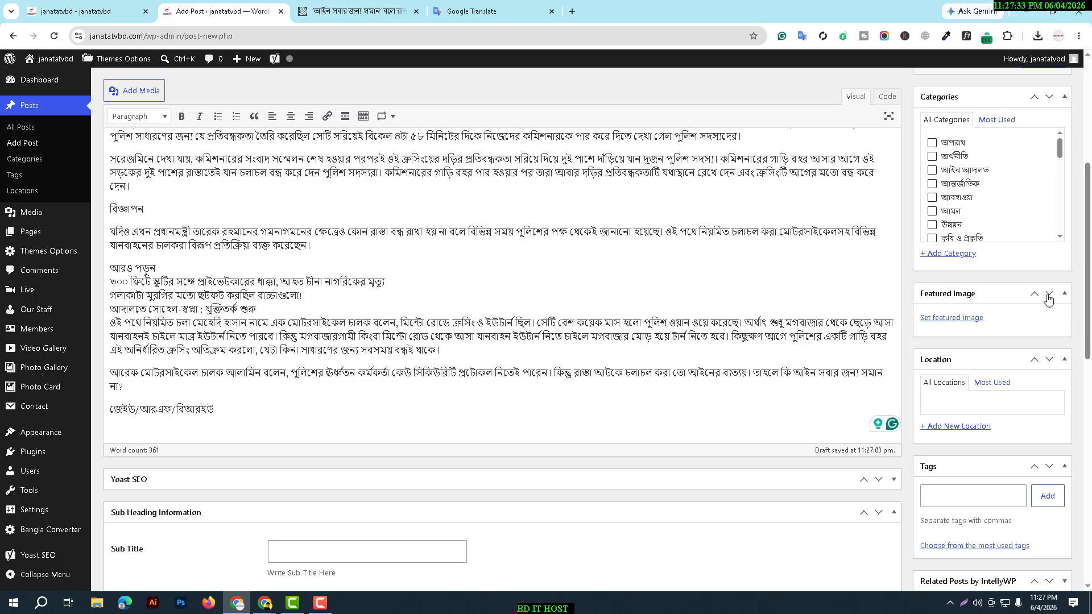
- Shift the Featured image box one place down and back up in order, and collapse and re-expand it
click(1050, 296)
click(1034, 401)
click(1065, 295)
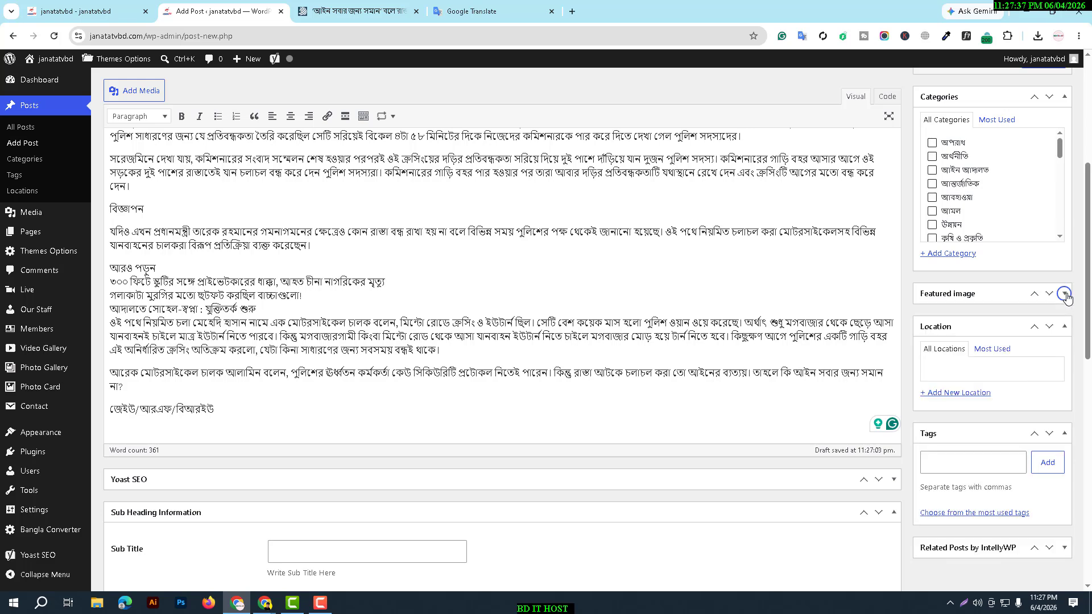
click(1065, 294)
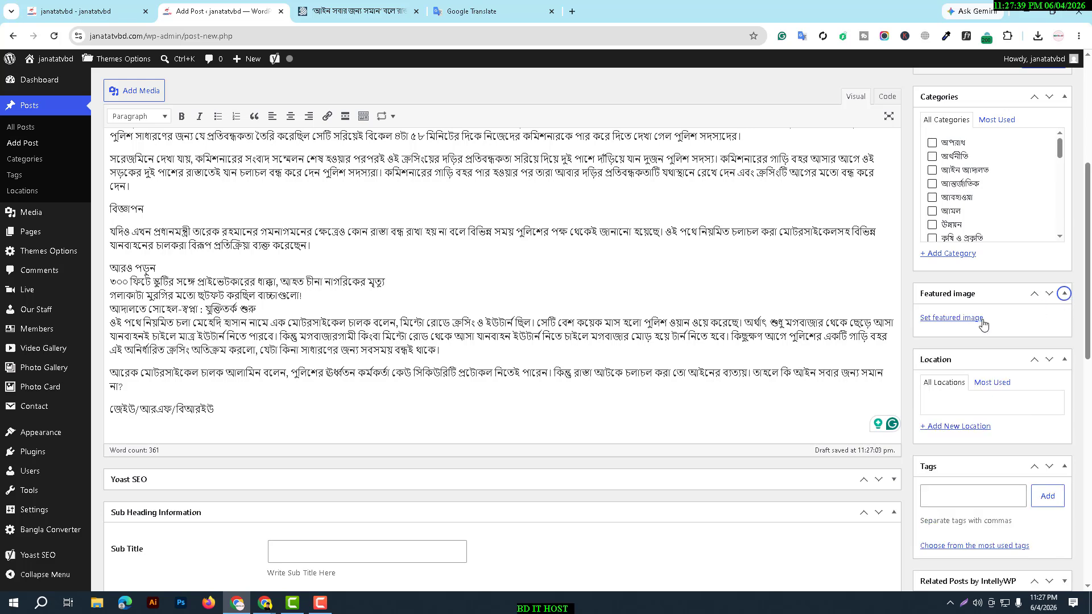
- Upload dhaka-post-2026-06-04t192456216-20260604192547.webp from Downloads and set it as the post's featured image
click(965, 325)
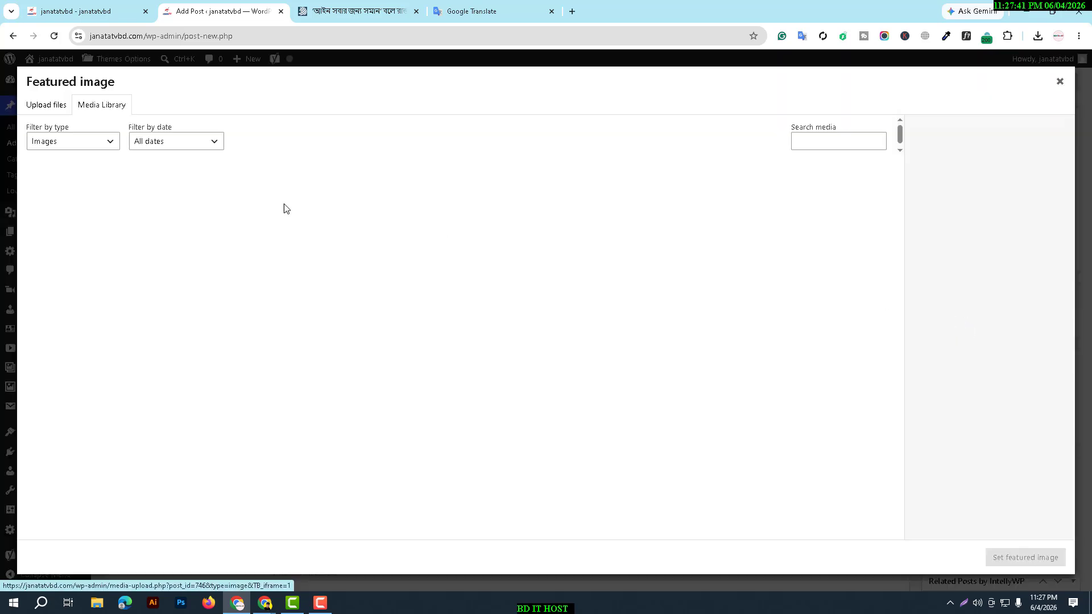
click(45, 105)
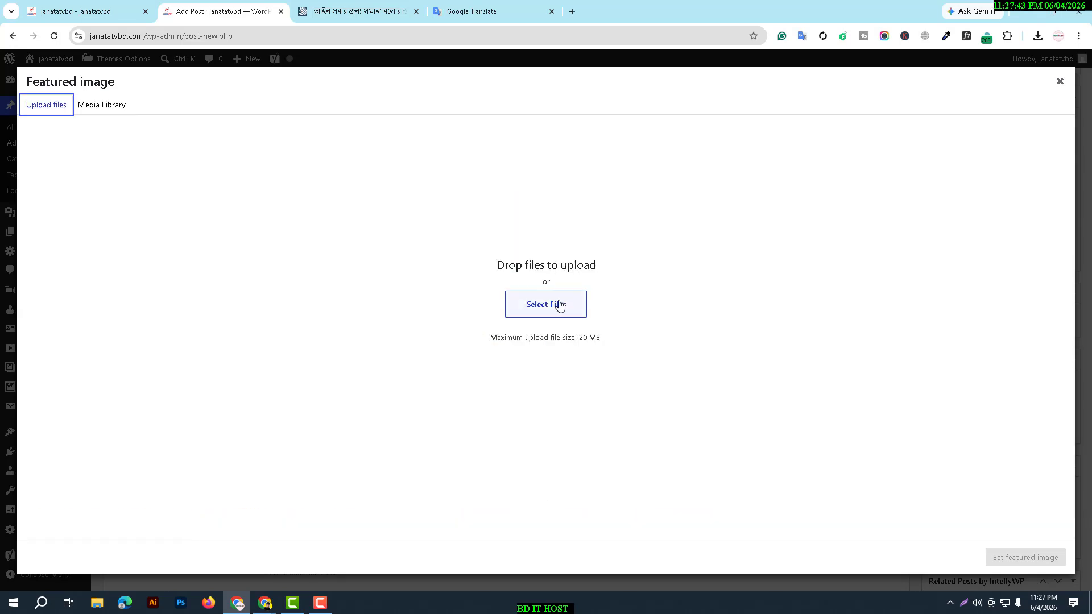
click(557, 307)
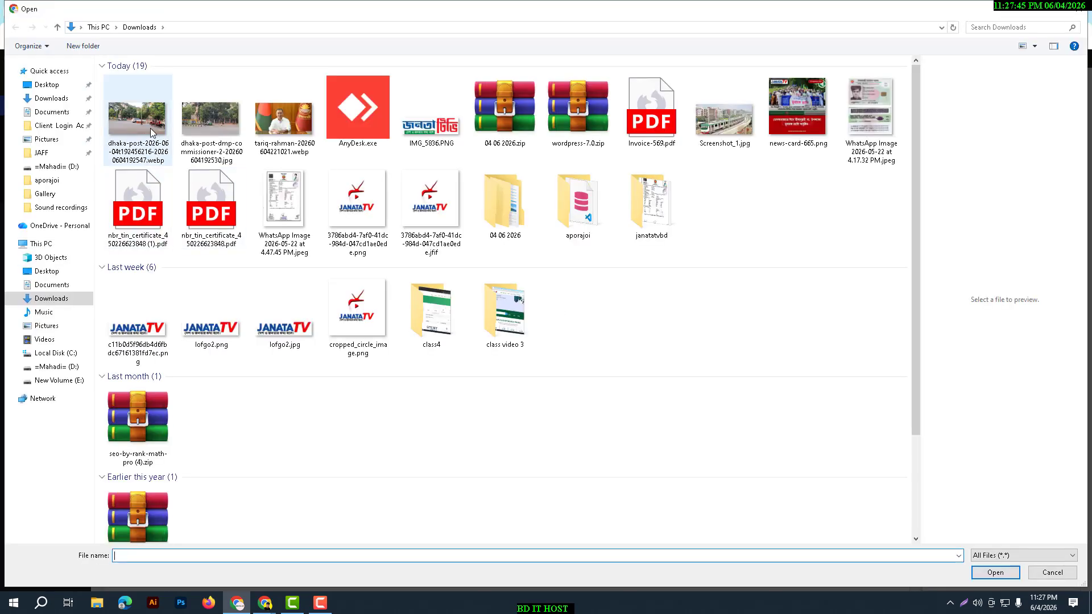
click(153, 132)
click(211, 128)
click(148, 136)
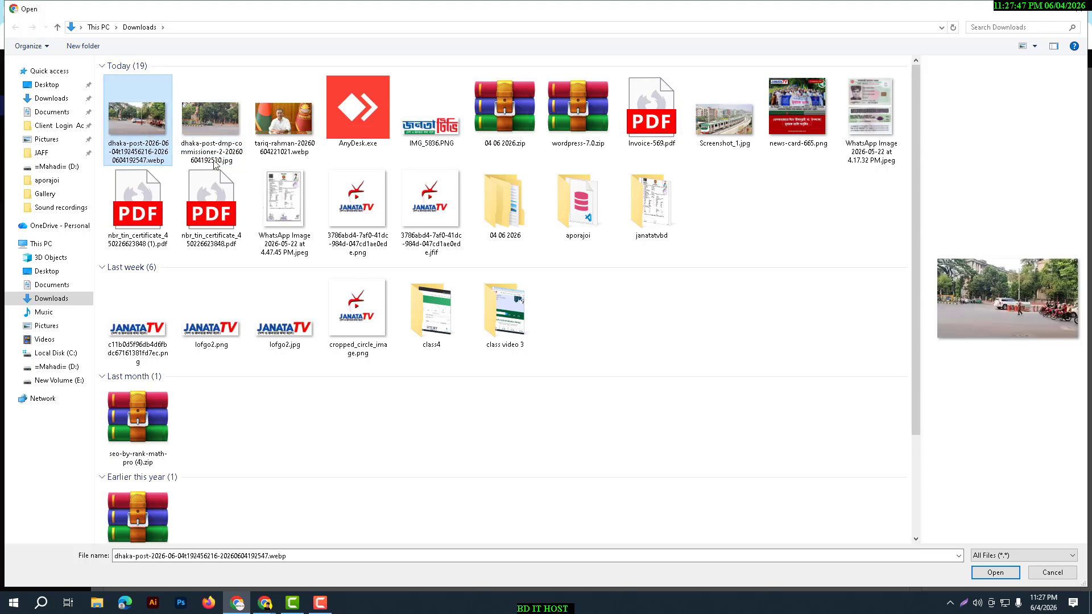
click(987, 575)
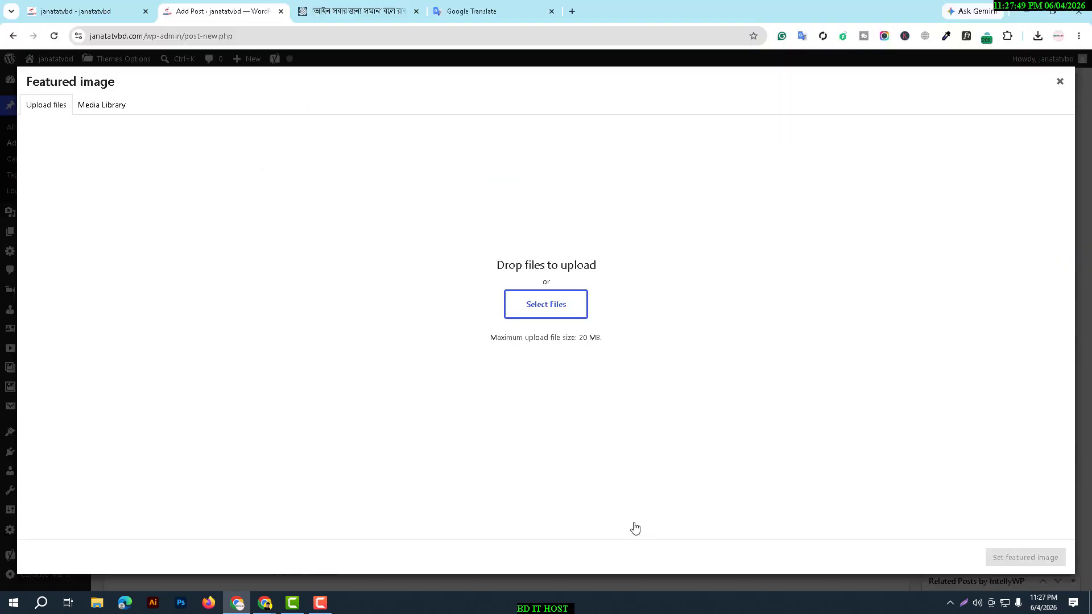
click(1016, 558)
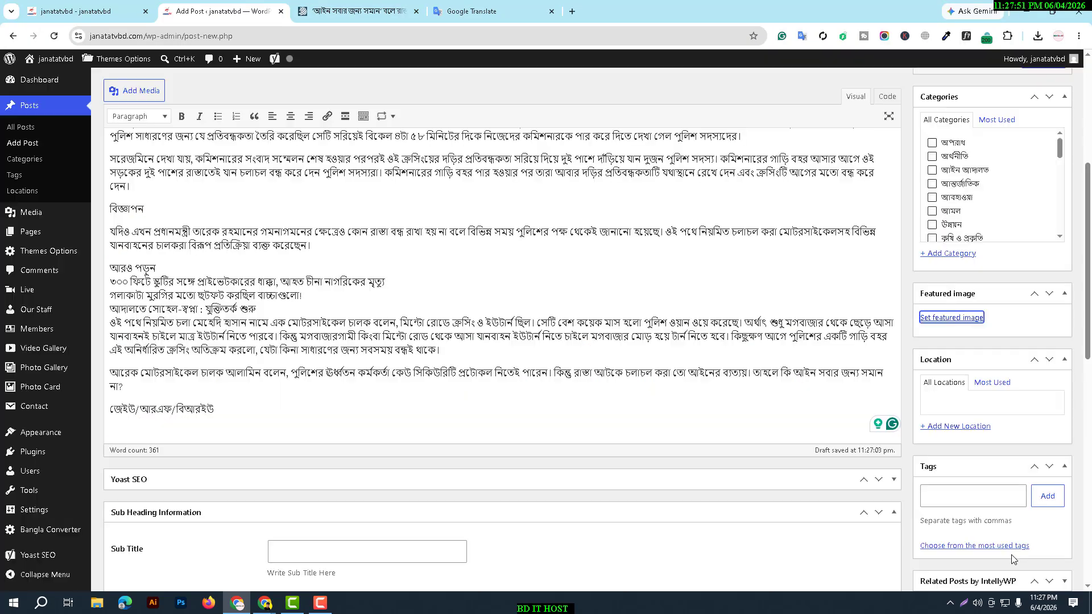
- Check the source article's category on Dhaka Post, assign the post to the জাতীয় category and publish it
click(358, 11)
scroll(861, 257, down, 3)
scroll(862, 257, up, 8)
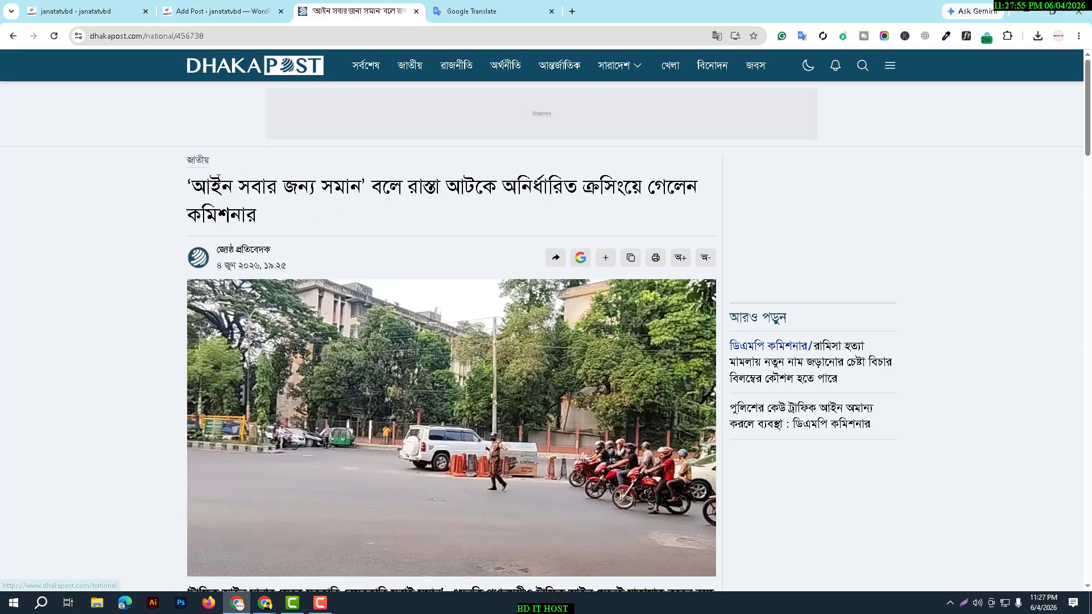
click(208, 6)
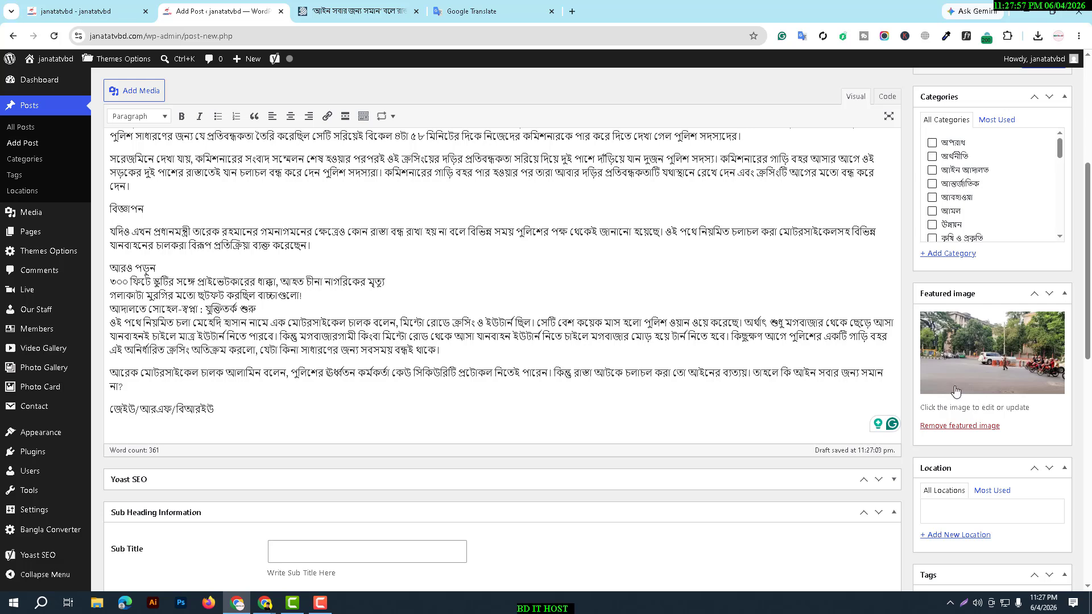
scroll(958, 204, down, 1)
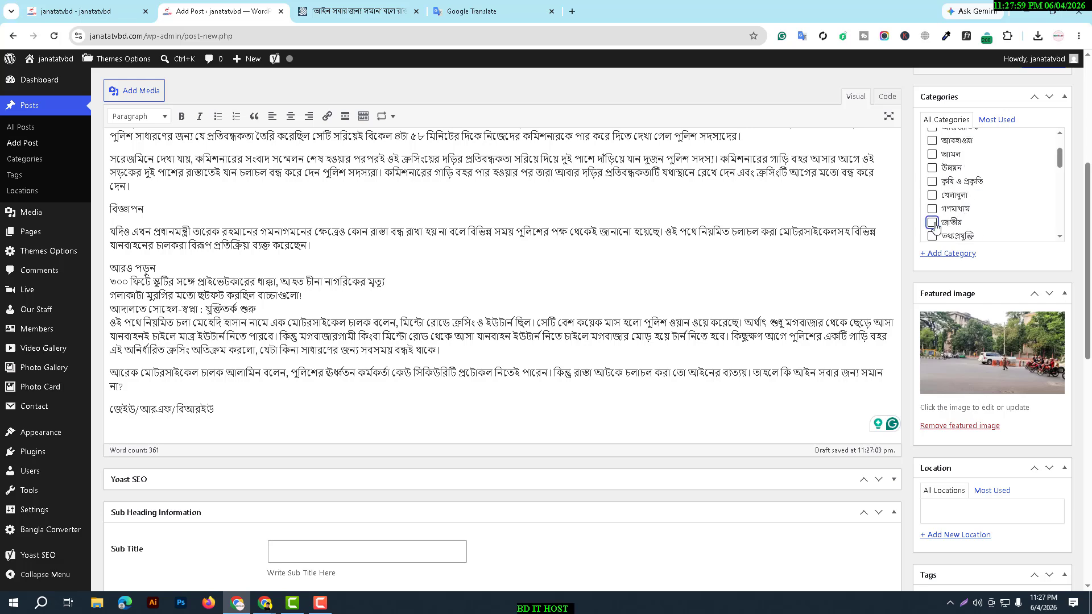
click(932, 223)
scroll(933, 290, up, 5)
click(1029, 337)
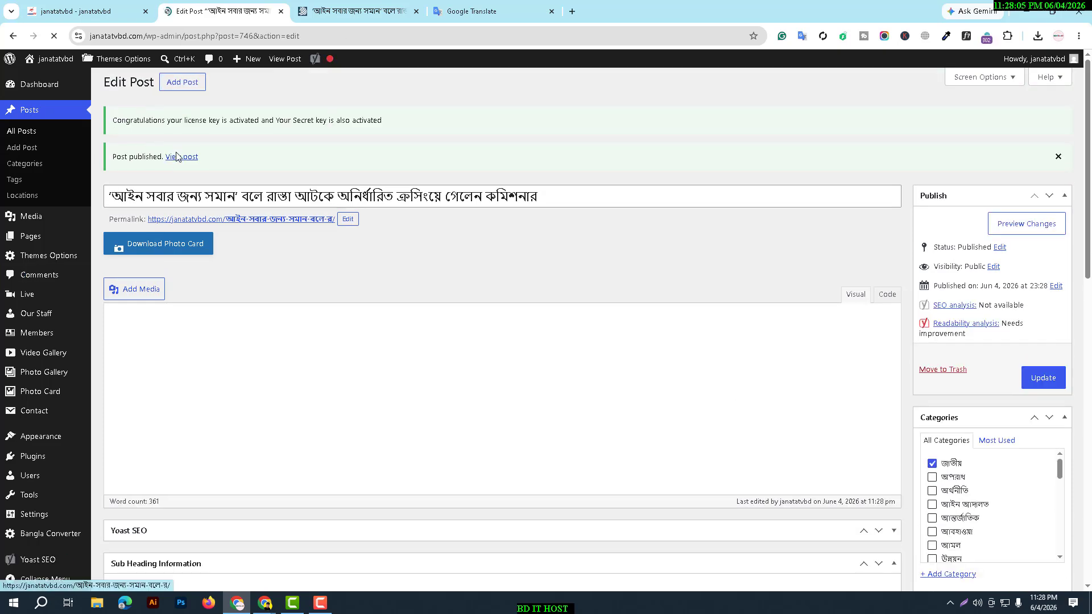
- Open the published post in a new browser tab and show it
right_click(177, 153)
click(355, 149)
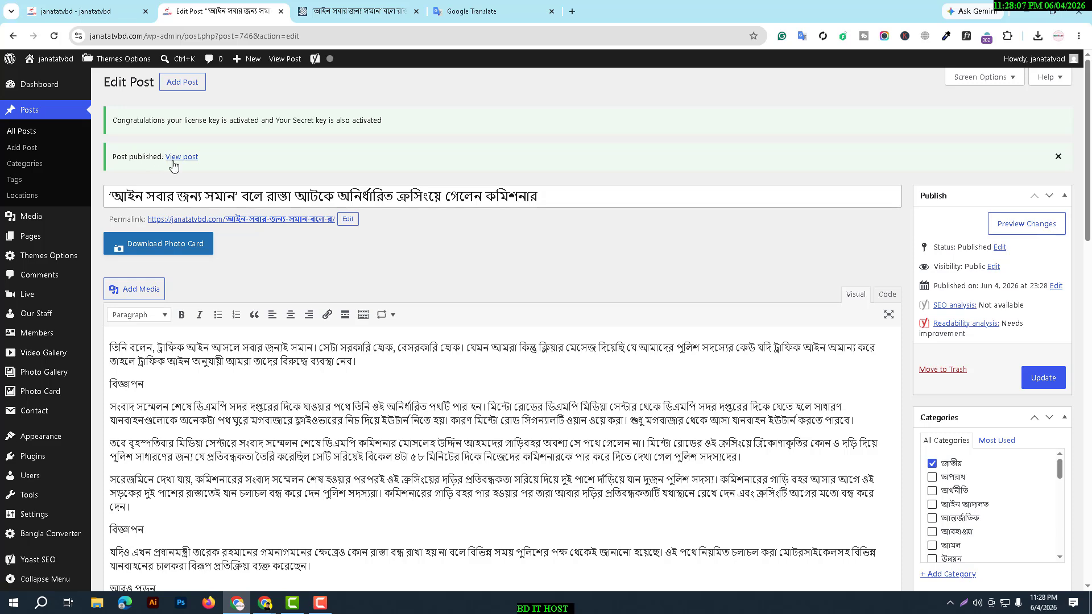
right_click(173, 162)
click(216, 168)
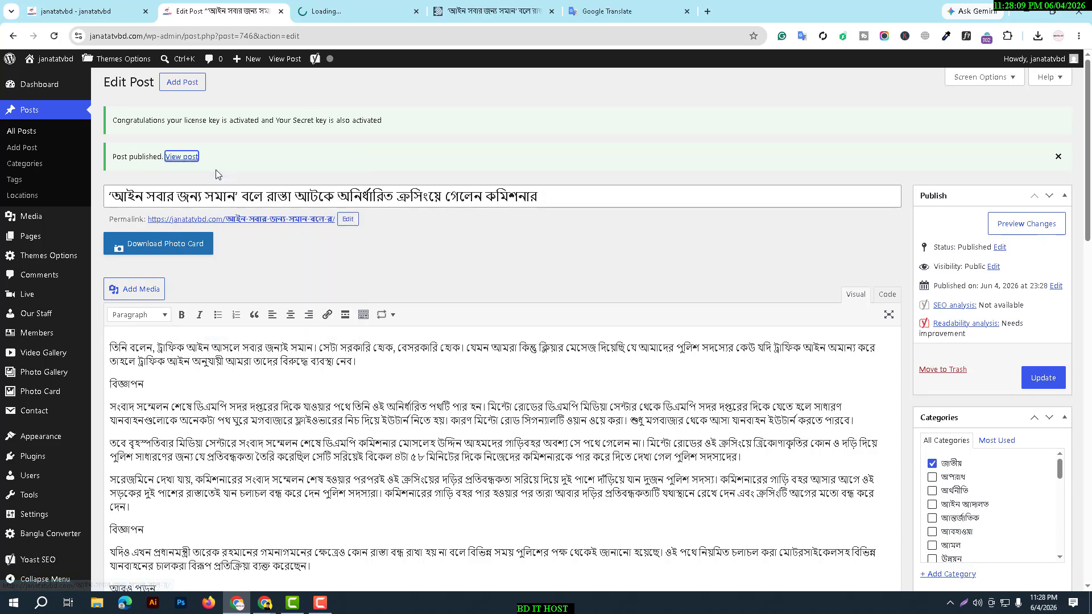
click(359, 11)
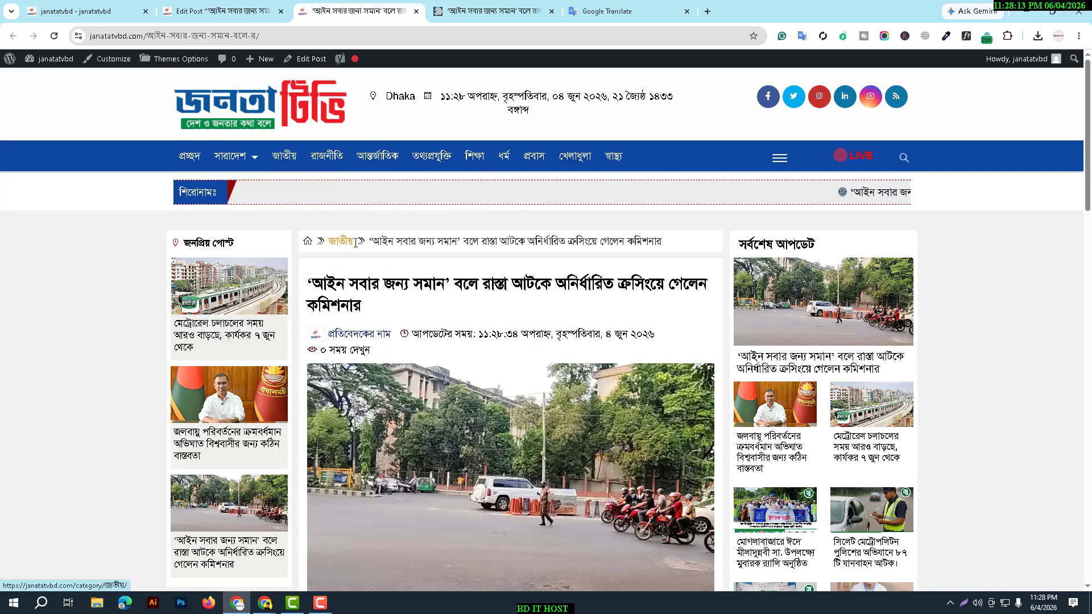
- Compare the published post's headline, photo and body text with the Dhaka Post article down to its tags
click(489, 12)
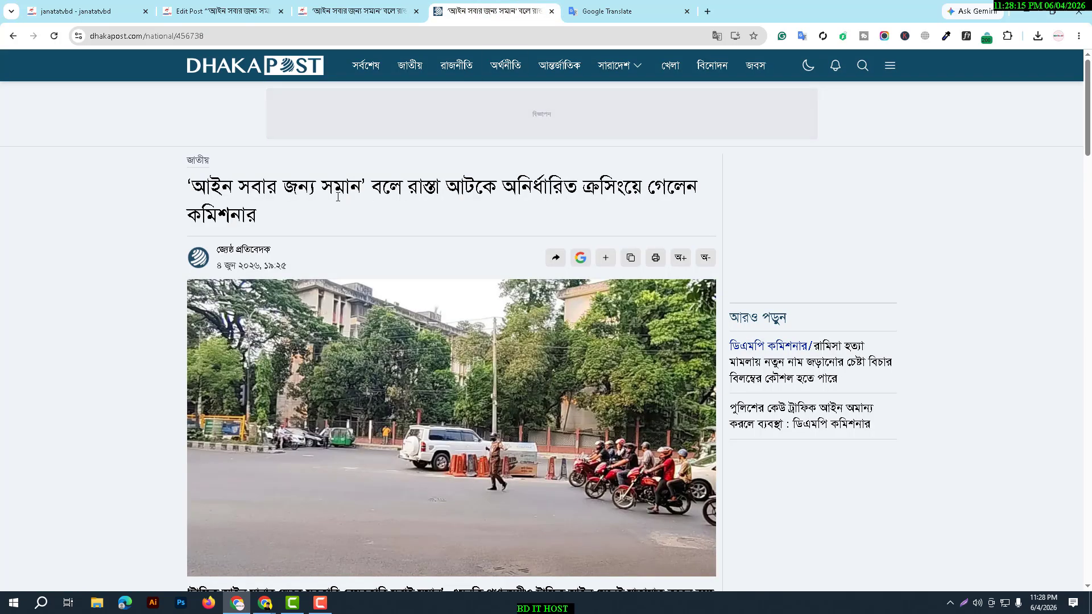
click(358, 12)
scroll(455, 278, down, 5)
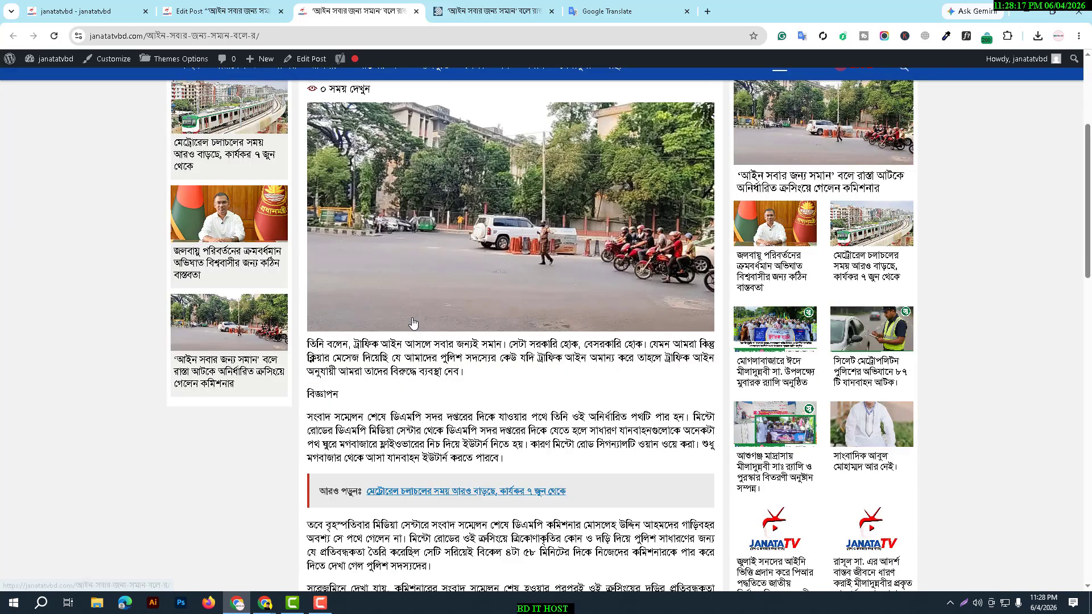
scroll(455, 278, up, 2)
scroll(515, 310, down, 5)
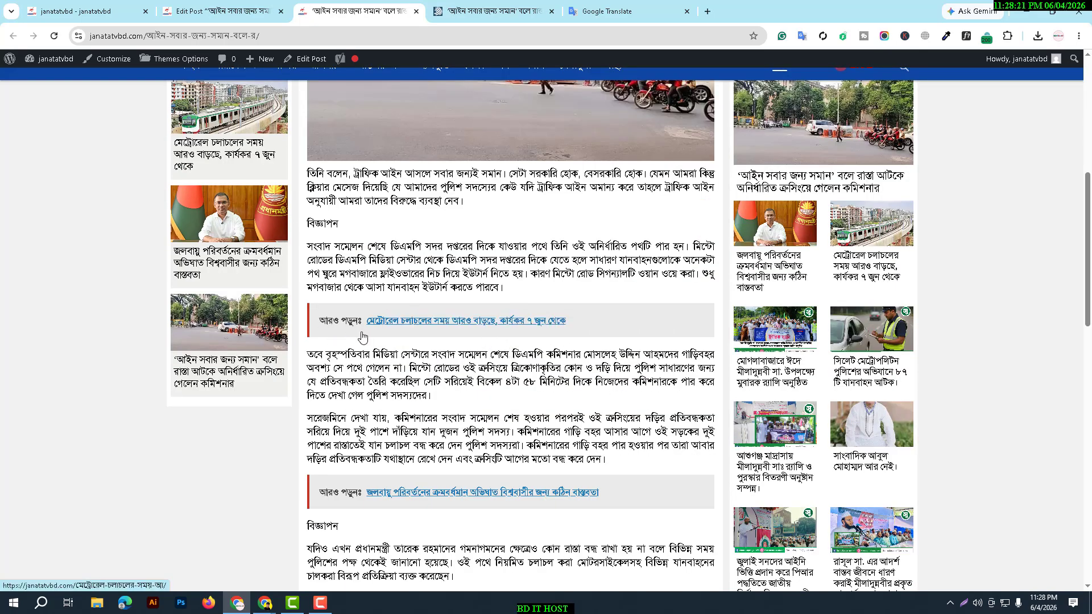
click(490, 11)
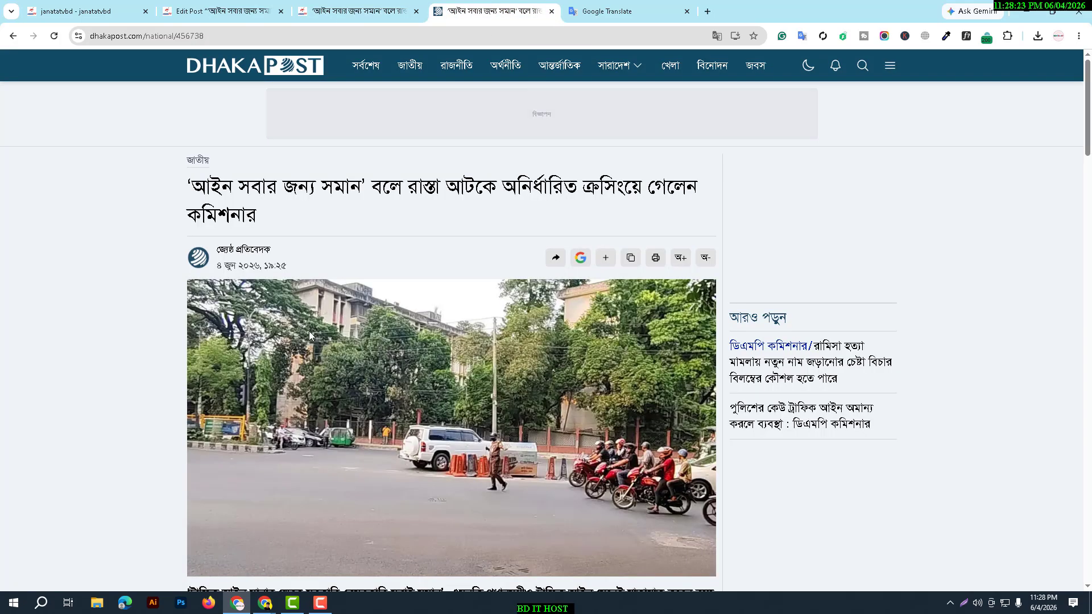
scroll(319, 336, down, 9)
scroll(328, 345, down, 15)
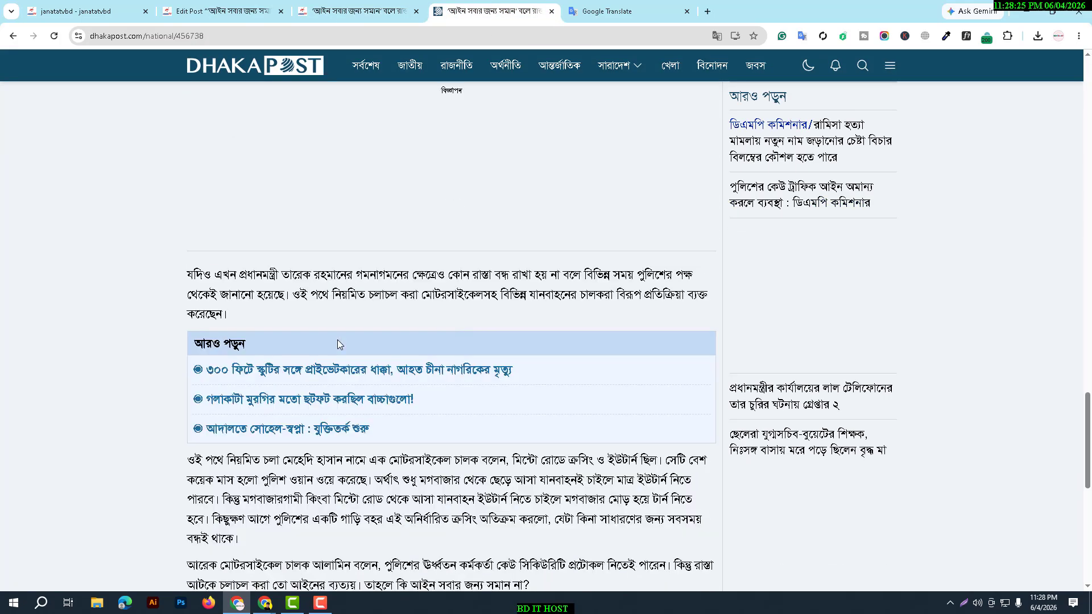
scroll(307, 402, down, 5)
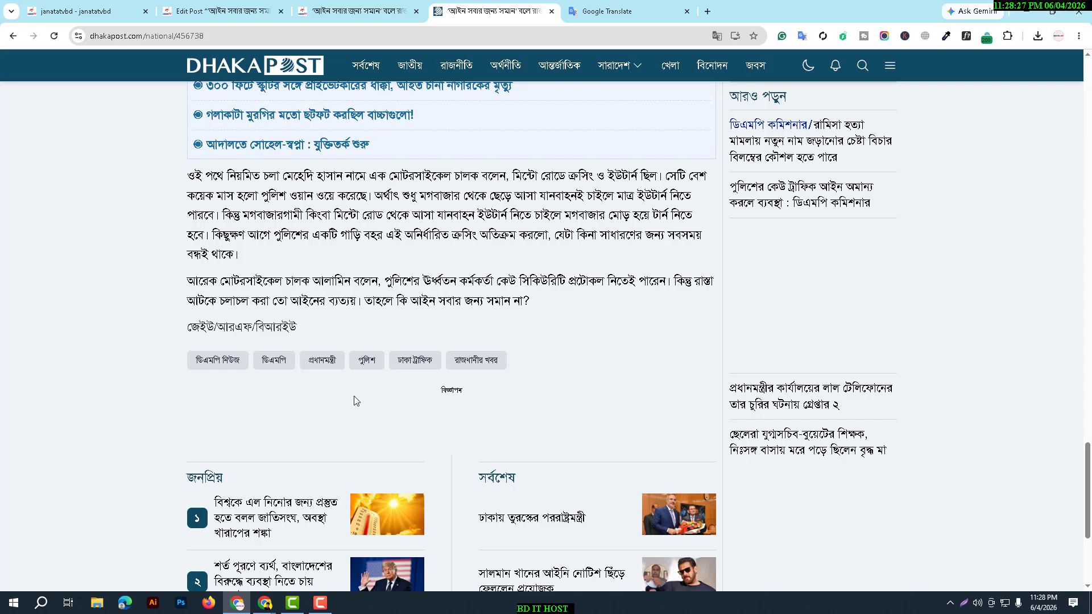
- Return to the published post, open the site's homepage and examine its lead slider and latest-news lists
click(358, 12)
click(219, 11)
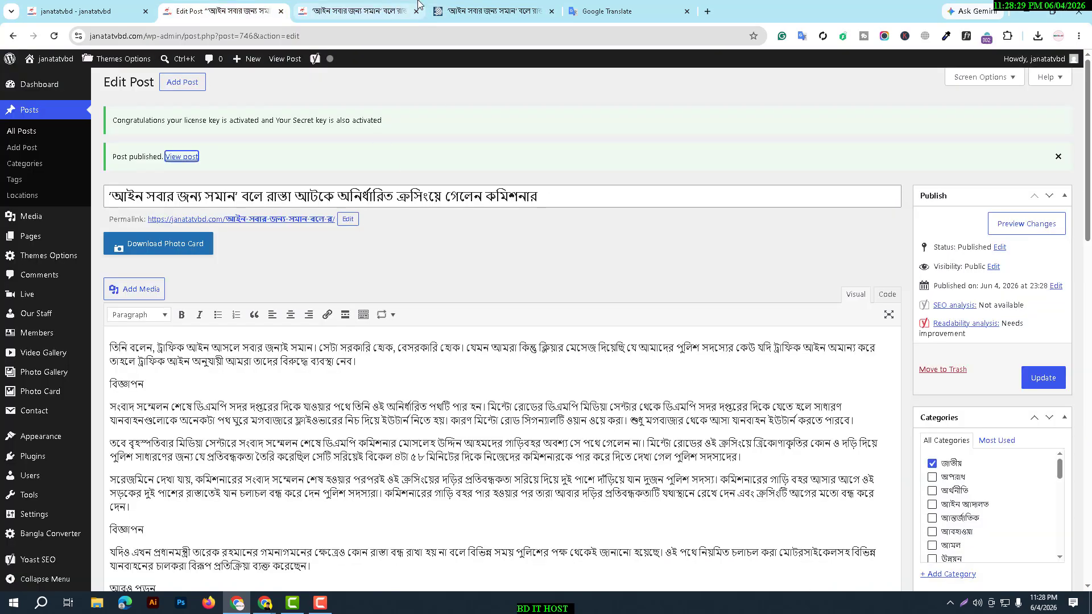
click(418, 5)
scroll(284, 153, up, 15)
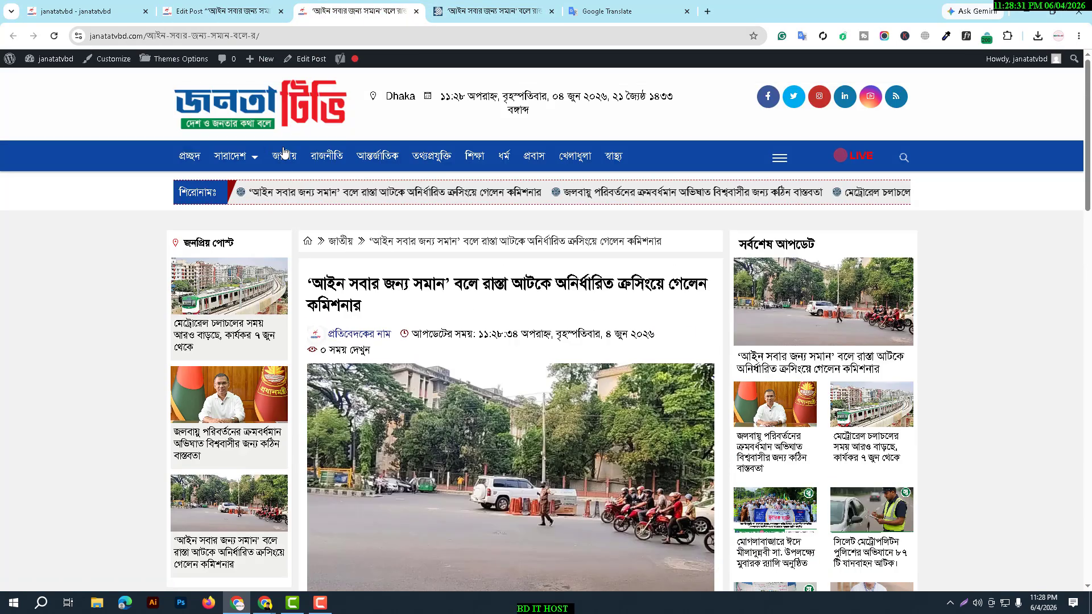
click(277, 115)
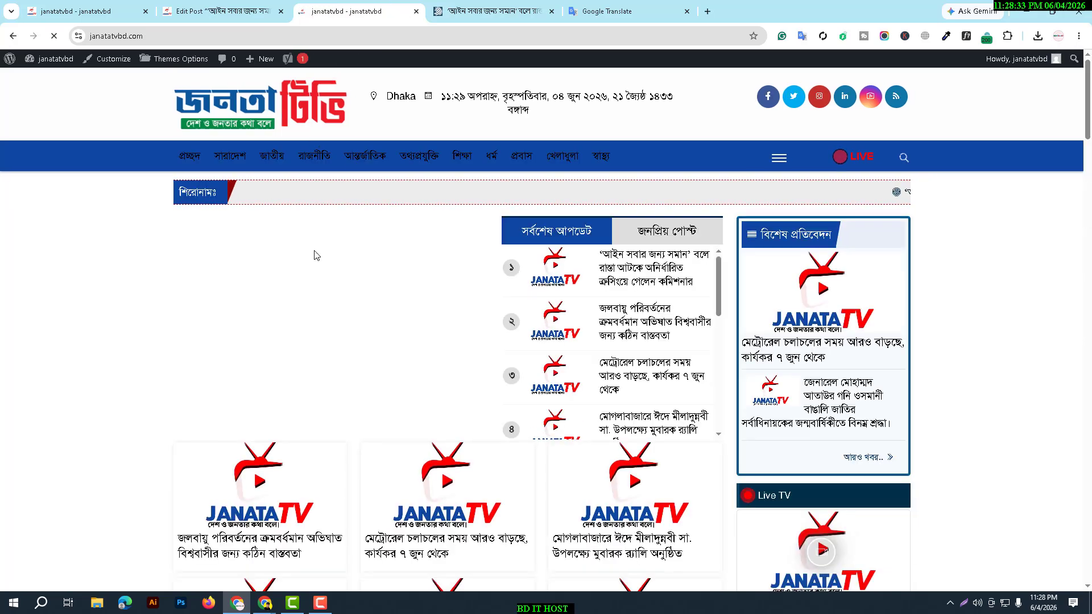
scroll(385, 258, down, 1)
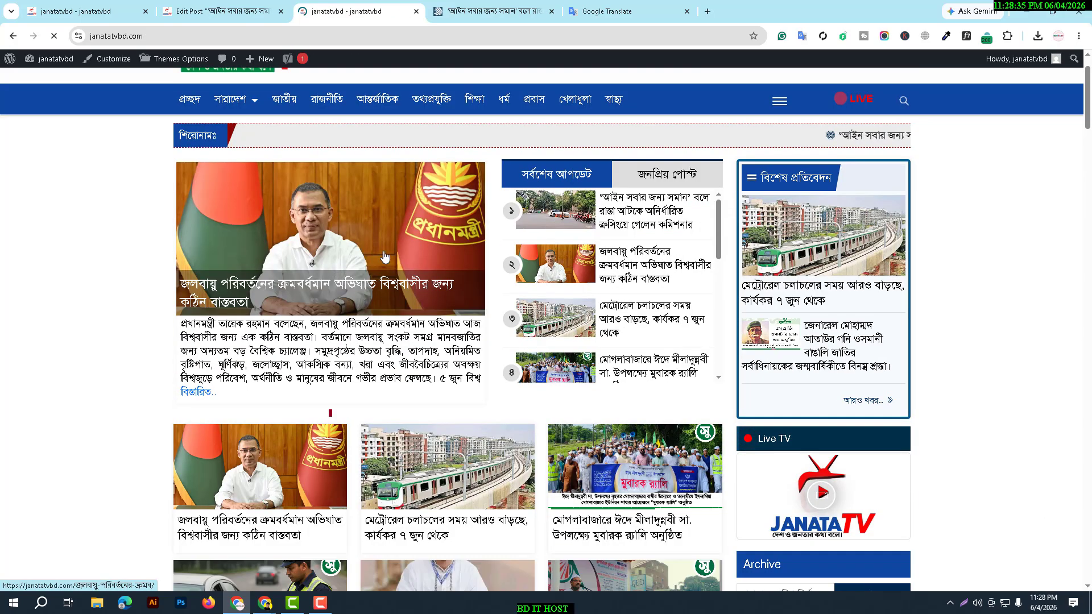
scroll(391, 449, down, 3)
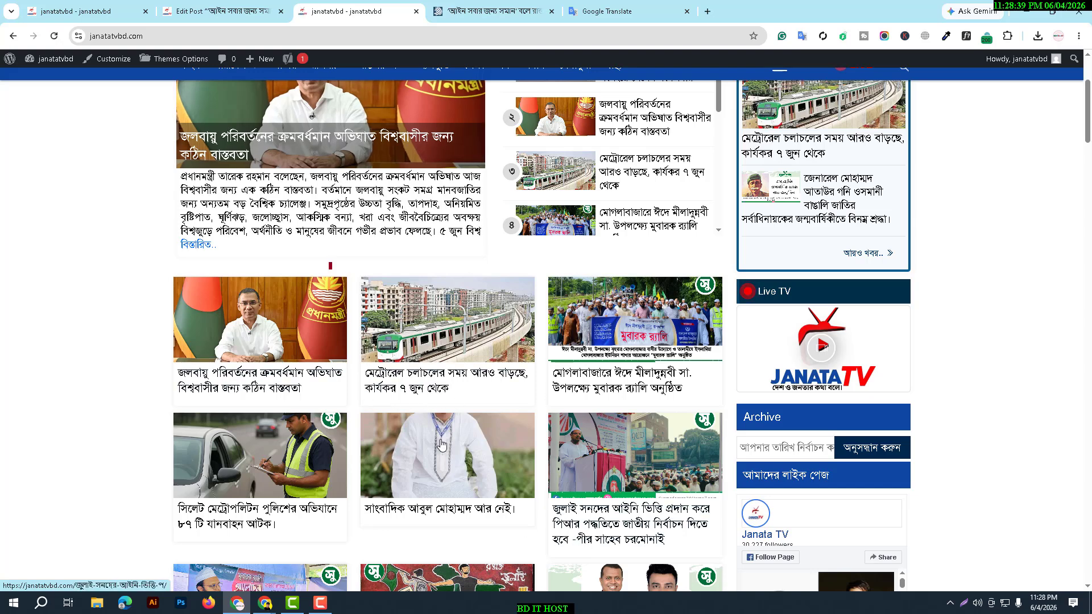
scroll(426, 302, up, 1)
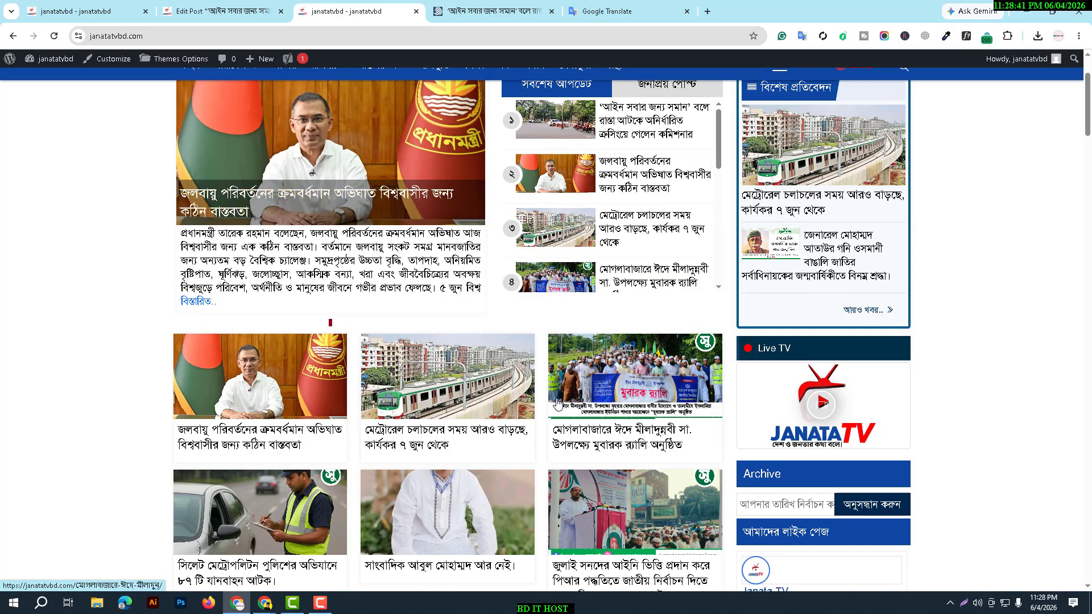
- Add the স্লাইডার সংবাদ category to the post and update it
click(245, 9)
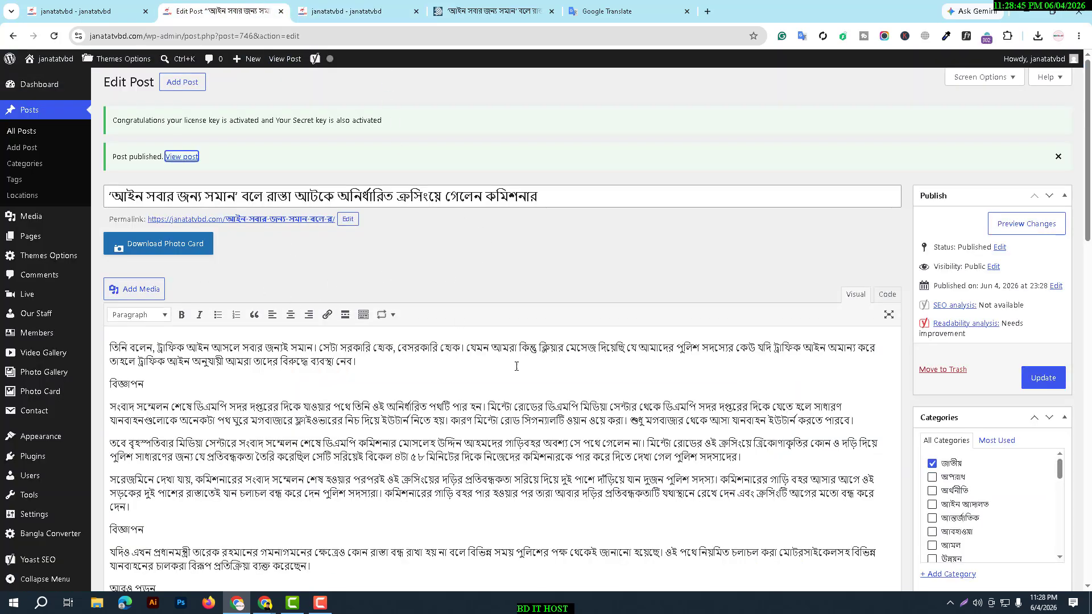
scroll(810, 422, down, 2)
scroll(965, 400, down, 5)
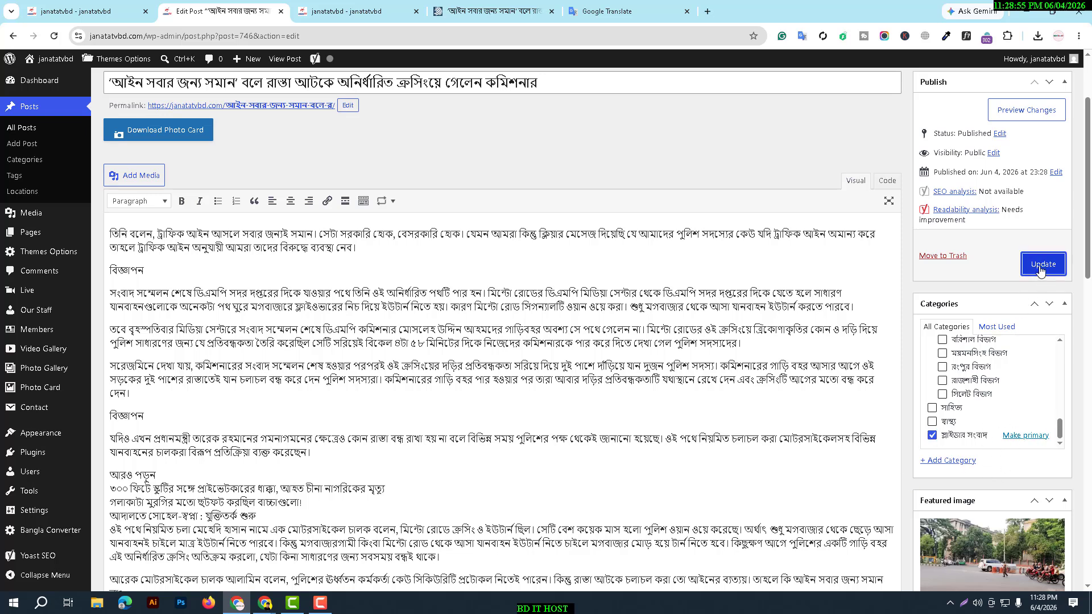
click(1040, 265)
- Reload the homepage and examine the lead slider, the news grid and the জাতীয় section for the new post
click(356, 13)
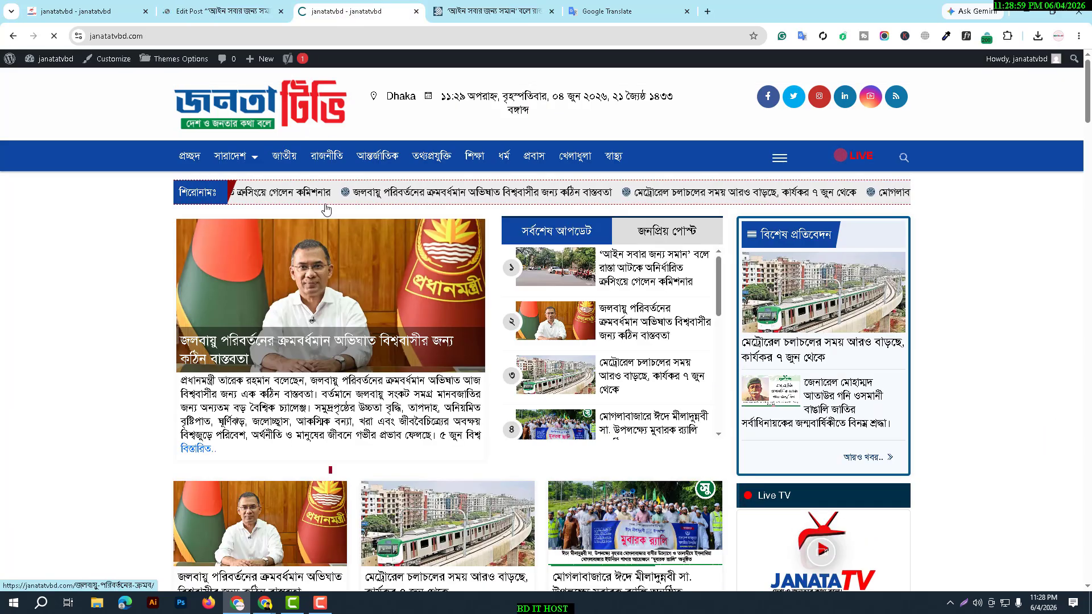
key(F5)
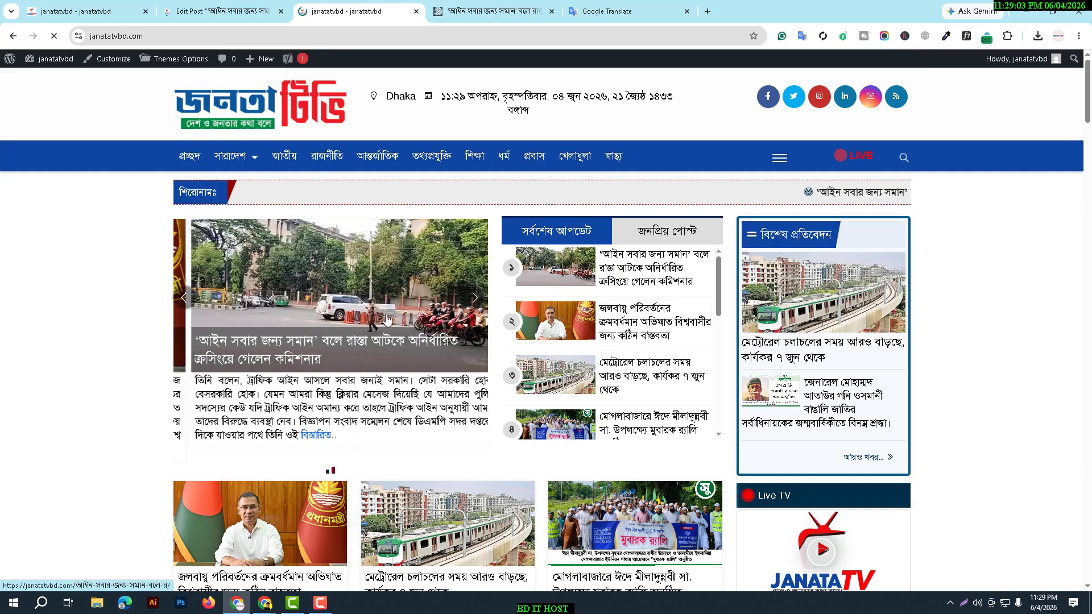
scroll(145, 333, down, 10)
scroll(151, 339, down, 5)
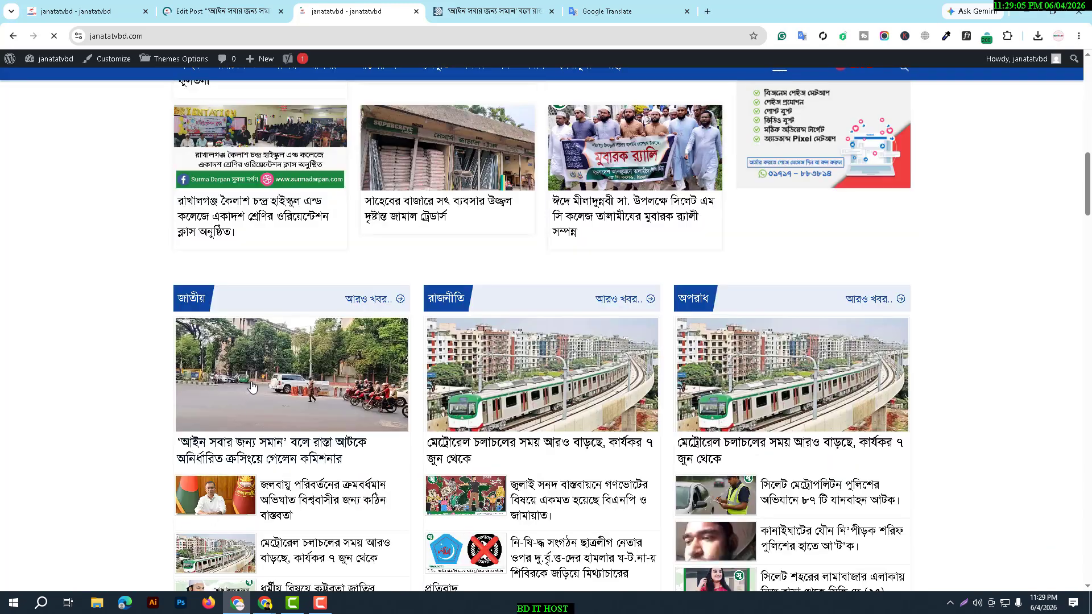
scroll(260, 386, up, 8)
scroll(259, 386, down, 4)
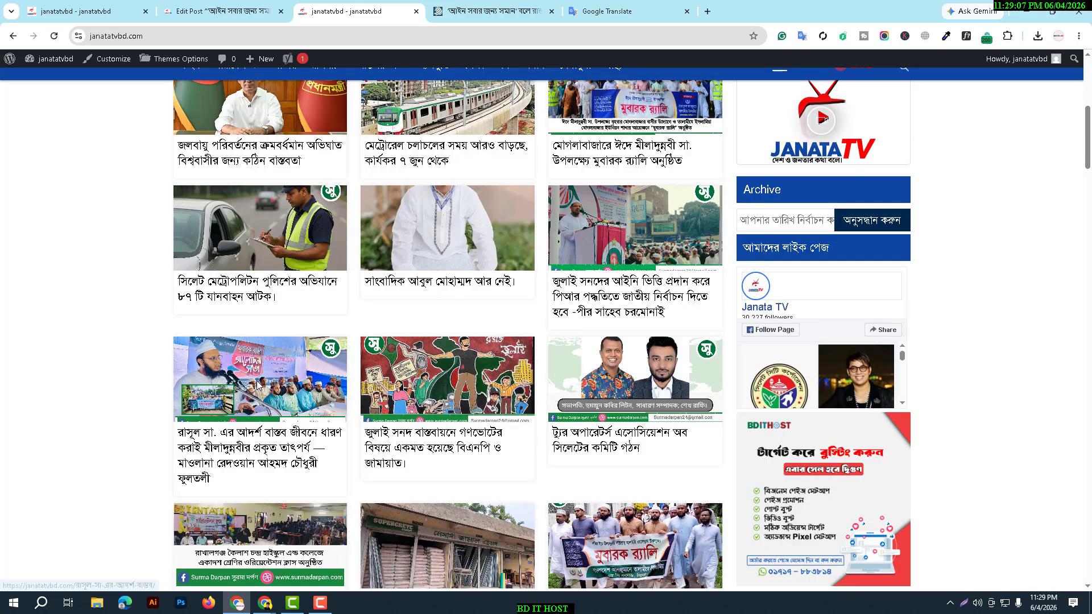
scroll(295, 397, up, 3)
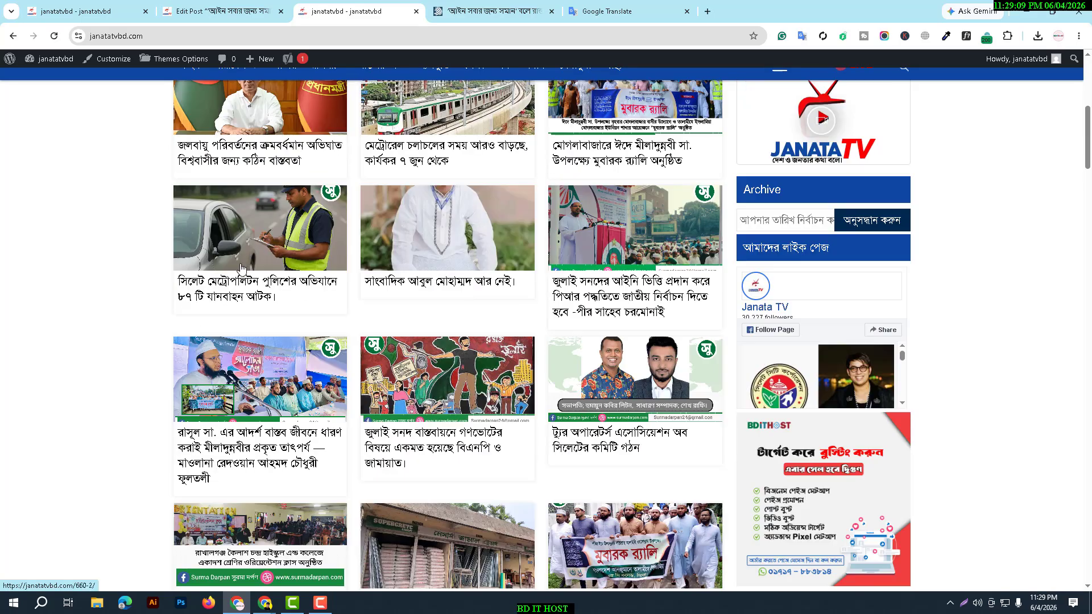
scroll(241, 270, up, 5)
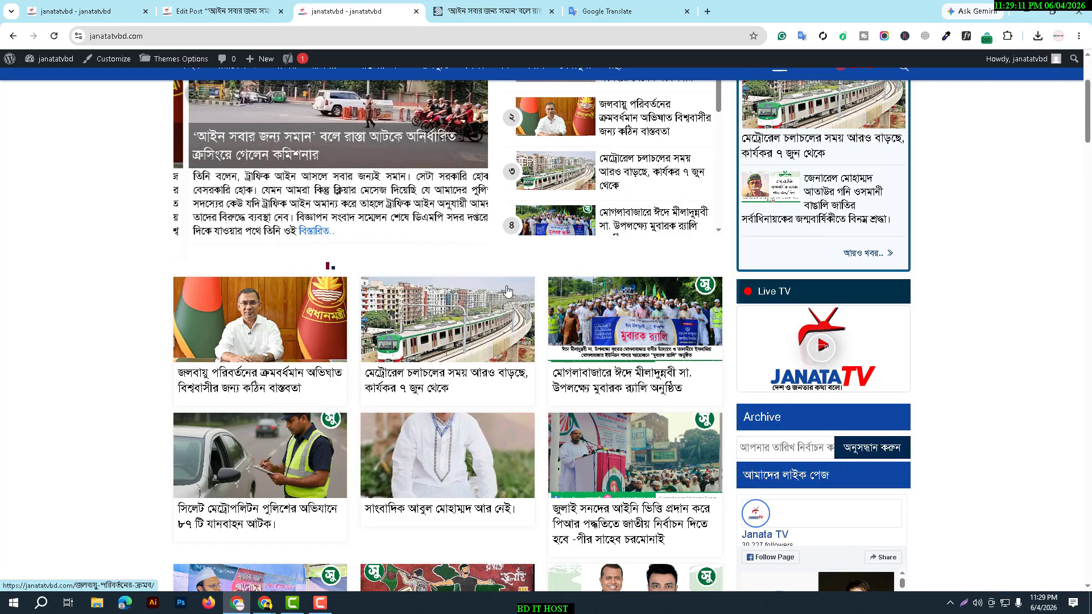
- Start a screen capture of the homepage and select an area of about 1707x933 pixels over the page content
key(Print)
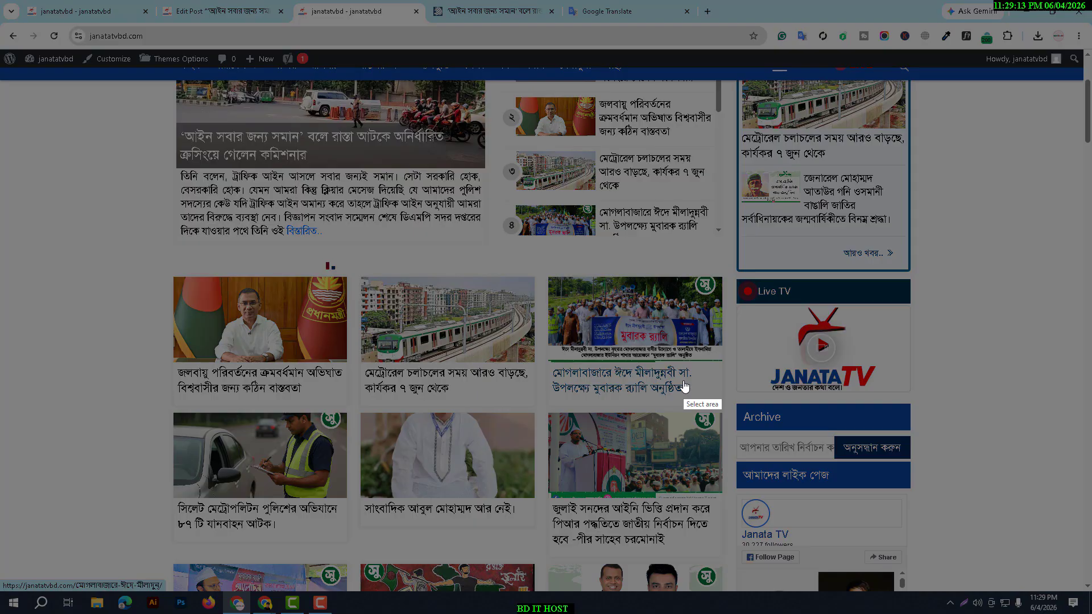
drag(121, 83, 1039, 497)
drag(1079, 553, 1086, 595)
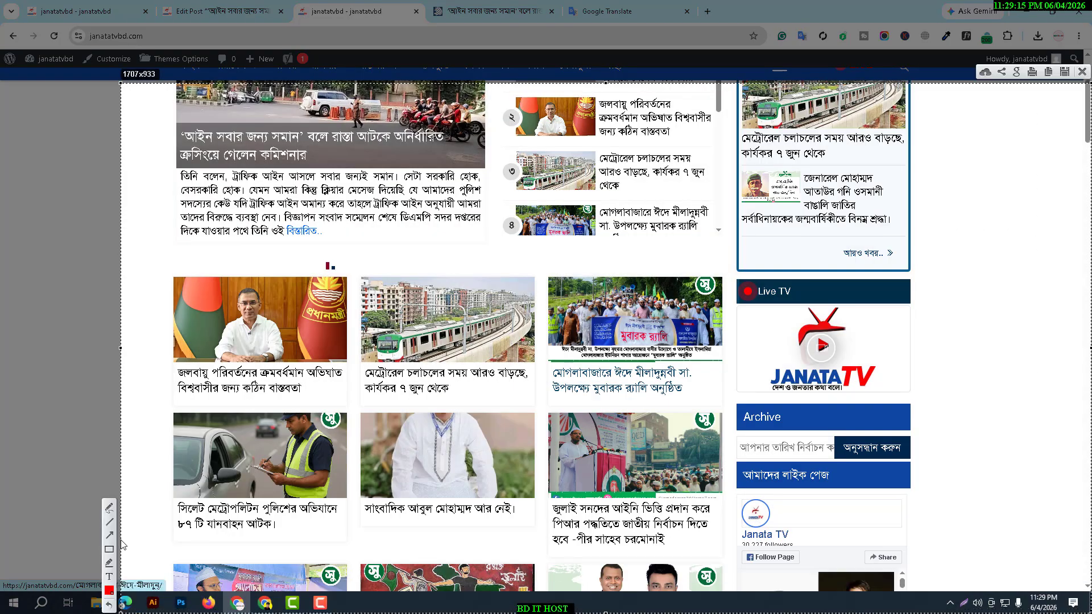
- Outline the homepage's news grid with a red rectangle in the screen capture, and close the capture without saving it
mouse_move(166, 266)
mouse_down()
mouse_move(836, 471)
mouse_move(737, 593)
mouse_up()
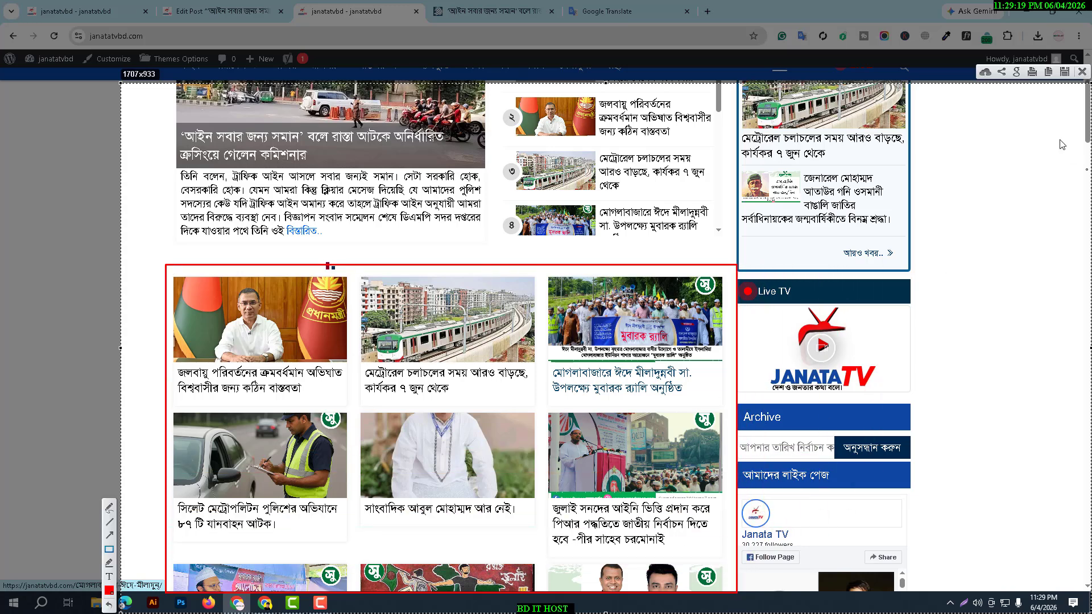
click(1083, 71)
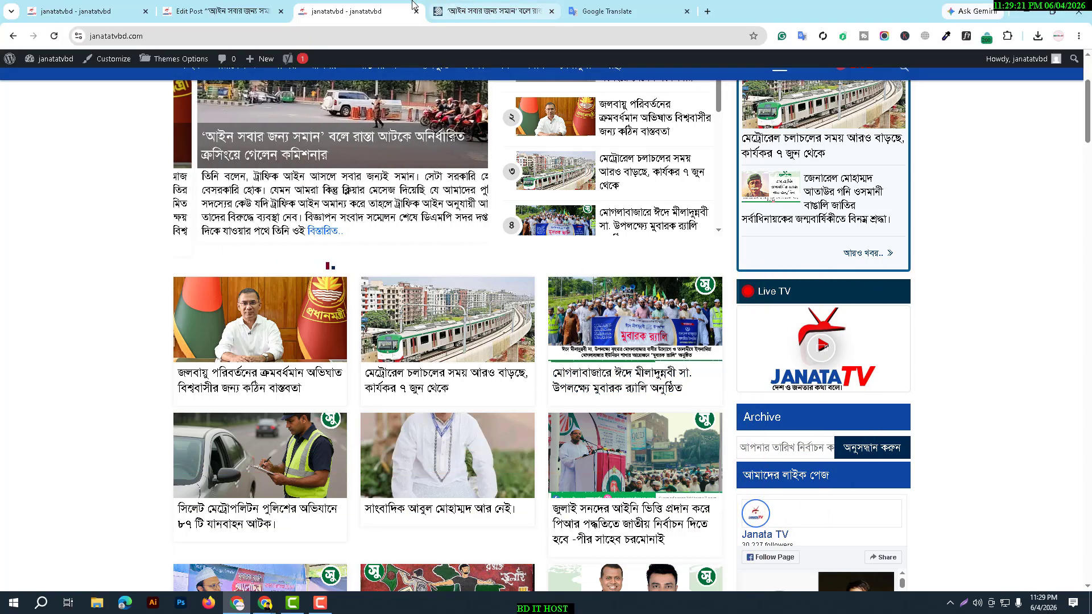
- Return to the post editor, add the লিড নিউজ category to the post and update it
click(216, 11)
scroll(927, 488, down, 3)
scroll(903, 469, down, 2)
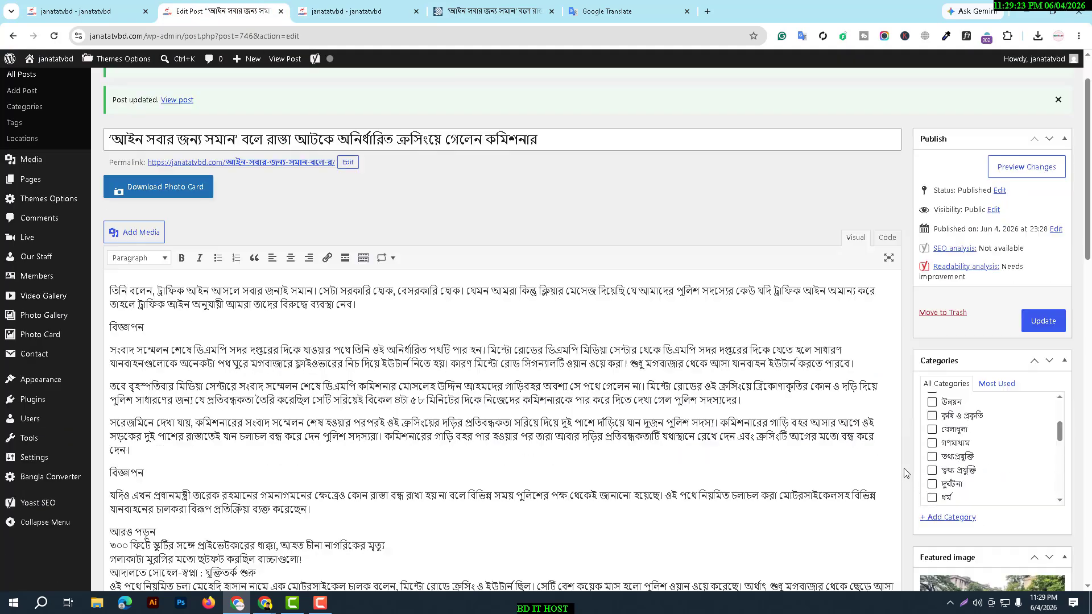
scroll(933, 431, down, 1)
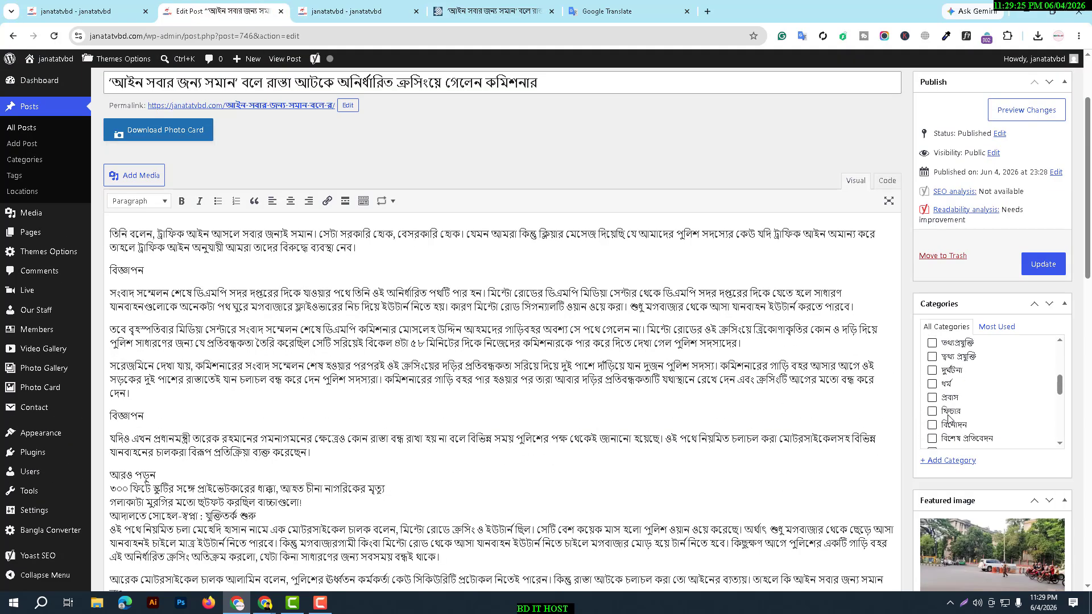
scroll(948, 418, down, 3)
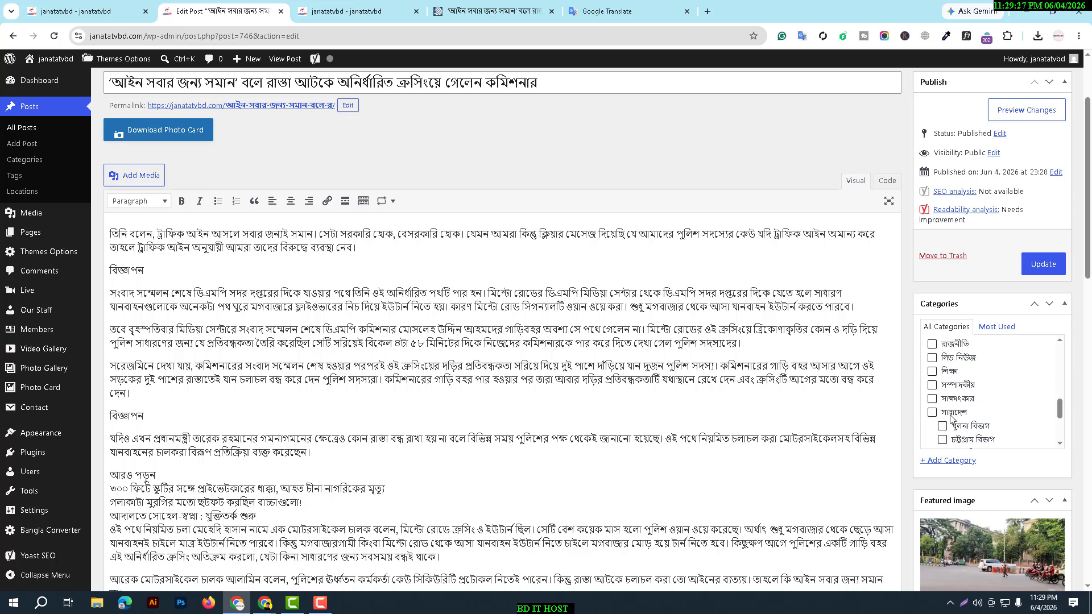
scroll(951, 418, up, 3)
scroll(951, 419, up, 3)
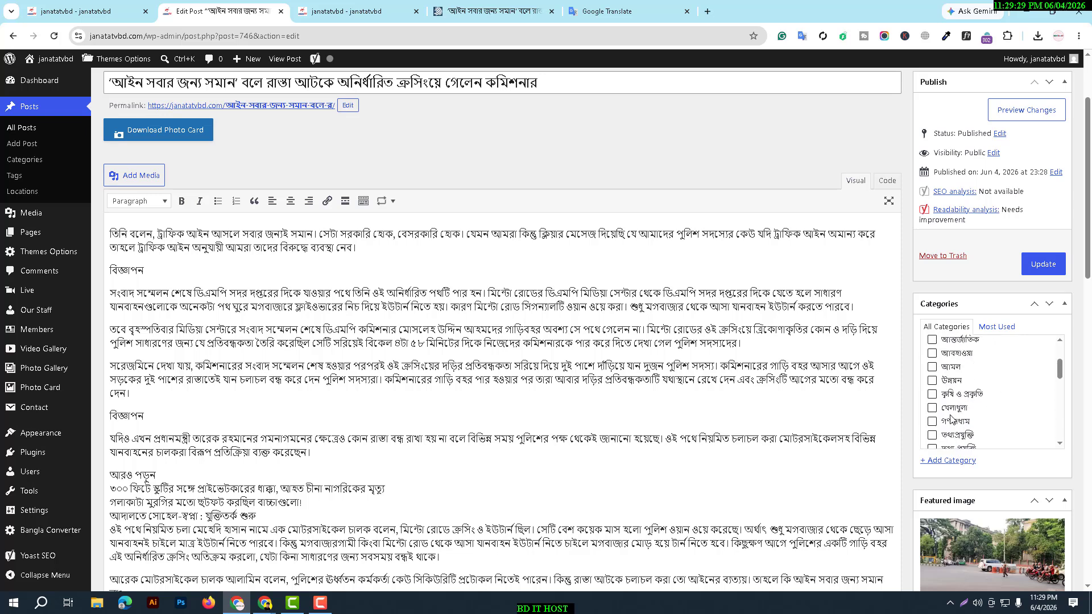
scroll(966, 404, down, 1)
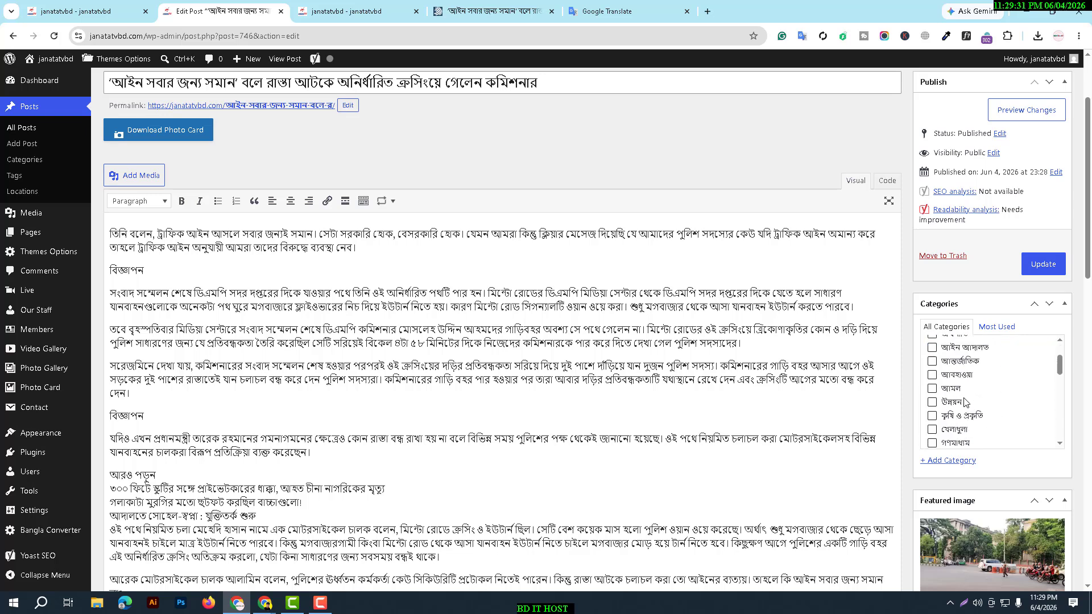
scroll(976, 408, down, 1)
scroll(977, 409, down, 2)
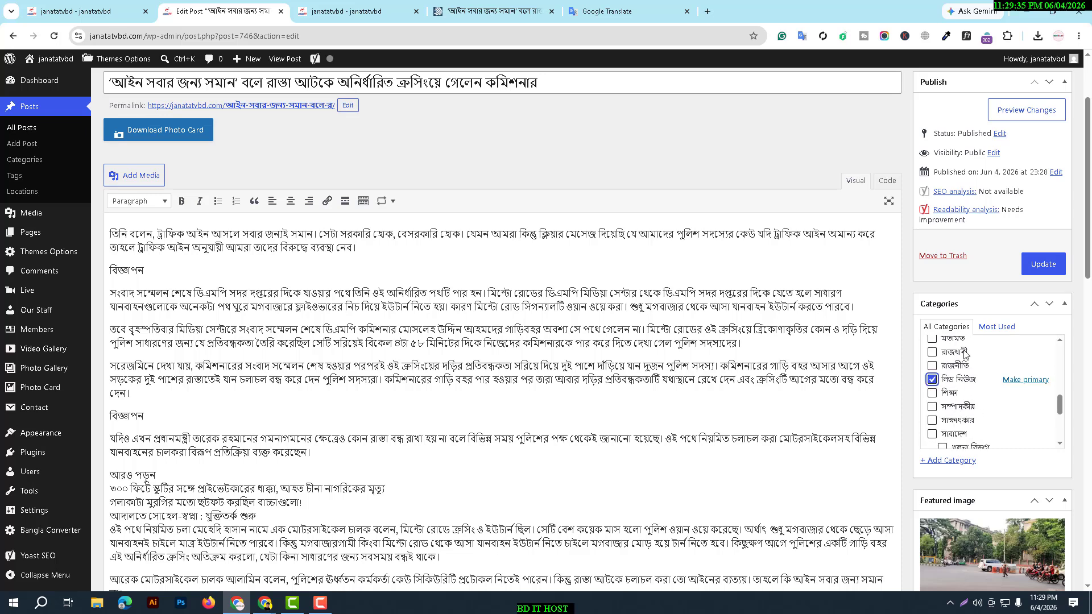
click(1043, 264)
- Reload the homepage and look for the post in the lead slider, the news grid below it and the জাতীয় section
click(348, 11)
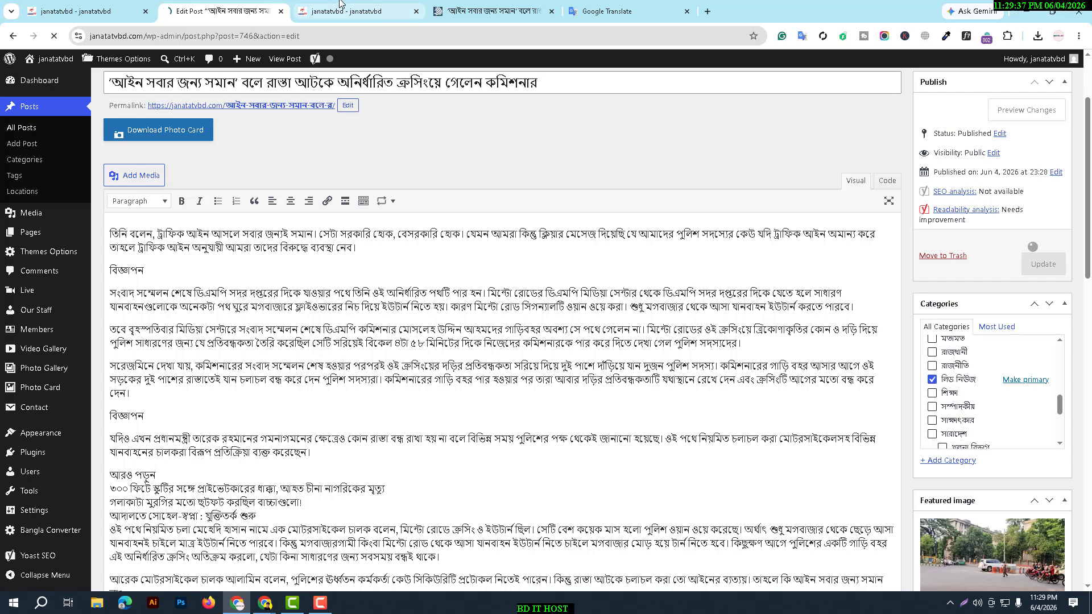
key(F5)
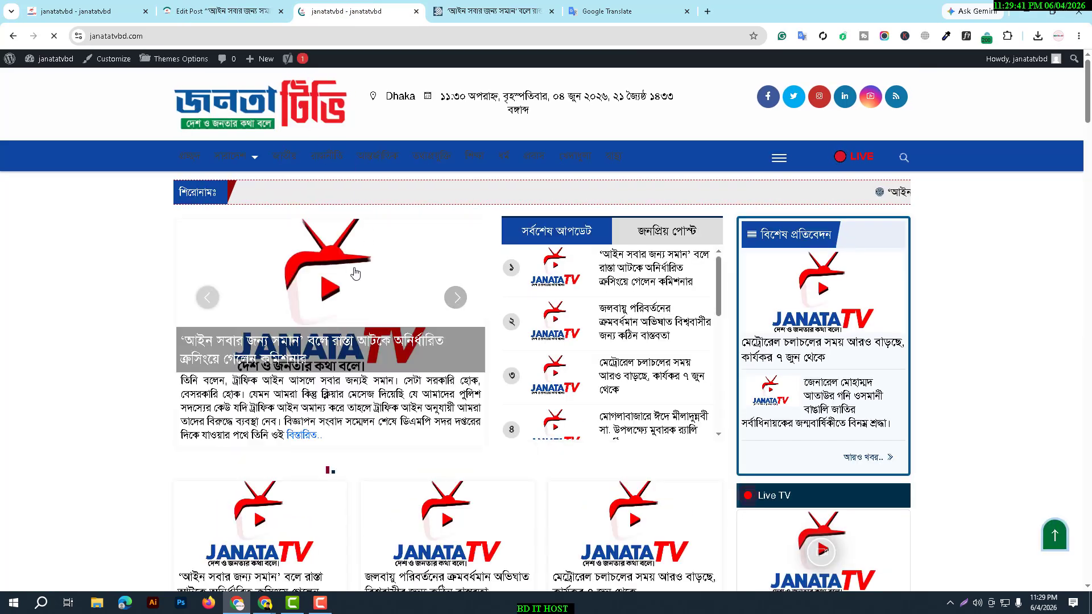
scroll(307, 319, down, 3)
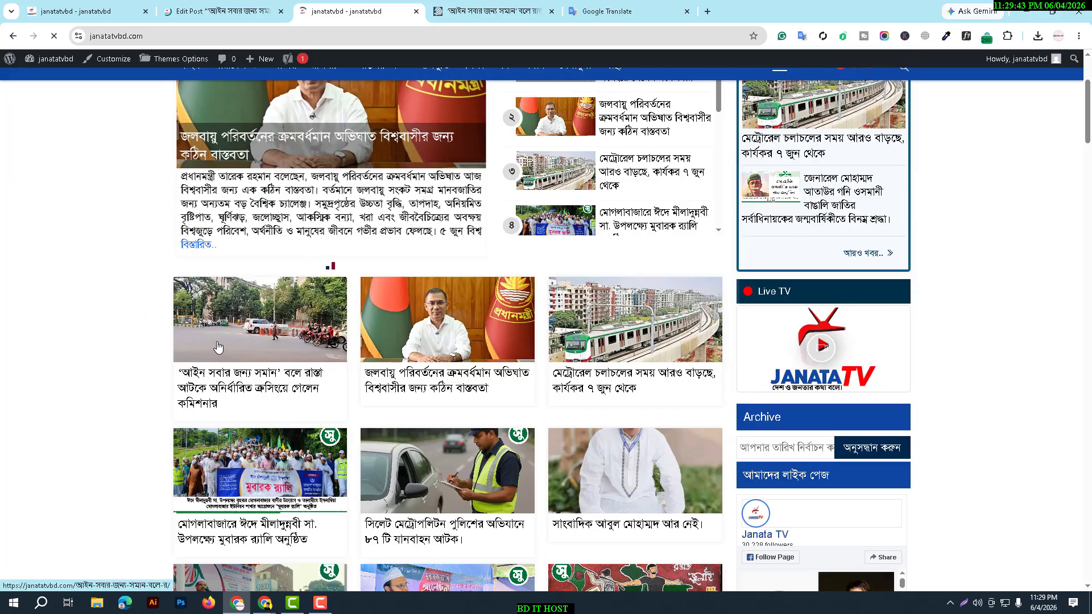
scroll(239, 343, down, 4)
scroll(251, 348, down, 8)
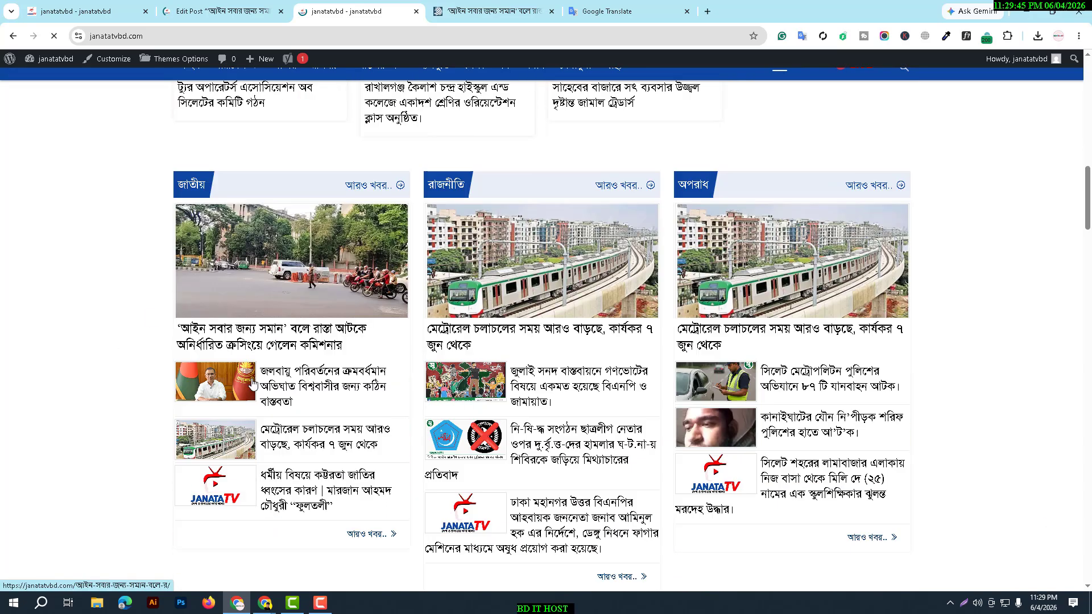
scroll(293, 325, up, 15)
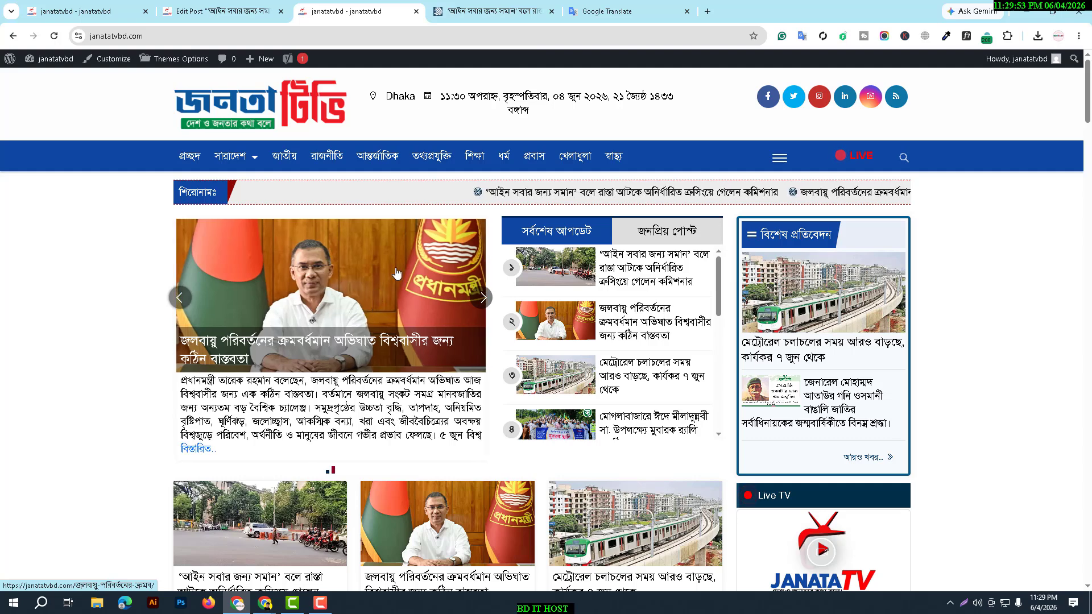
scroll(423, 370, down, 3)
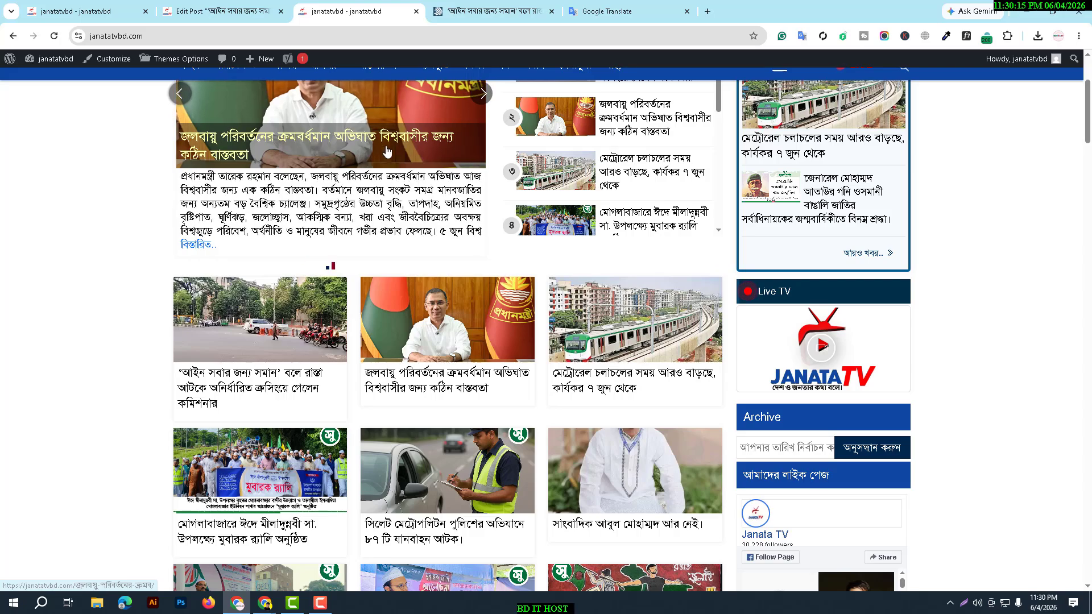
scroll(410, 184, up, 3)
scroll(373, 243, down, 3)
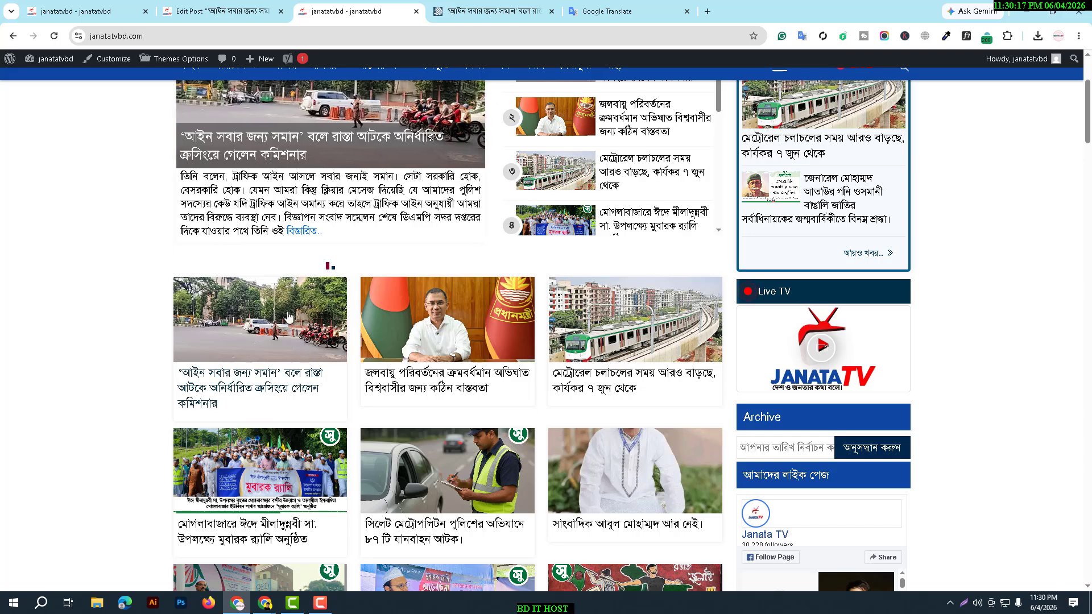
scroll(295, 340, up, 1)
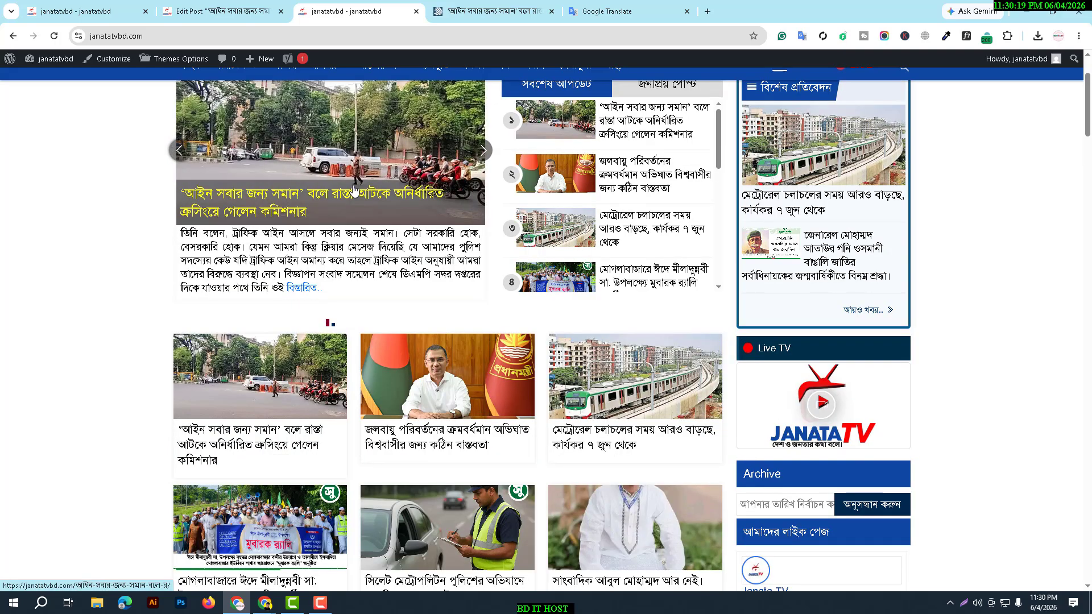
- Compare the categories ticked in the post editor with the post's places in the homepage slider and news grid
mouse_move(225, 66)
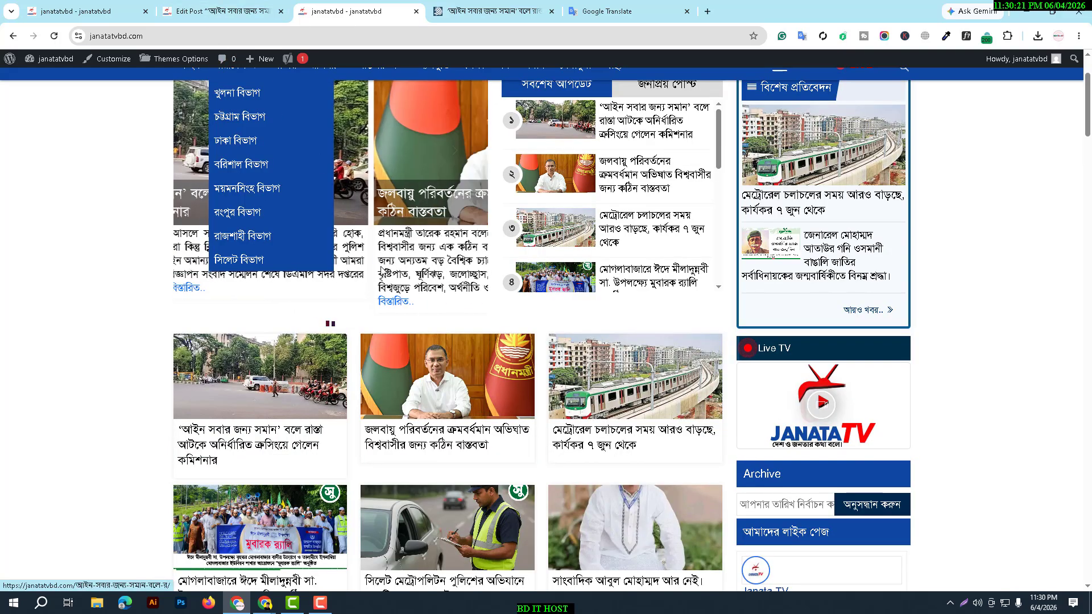
key(ctrl+shift+Tab)
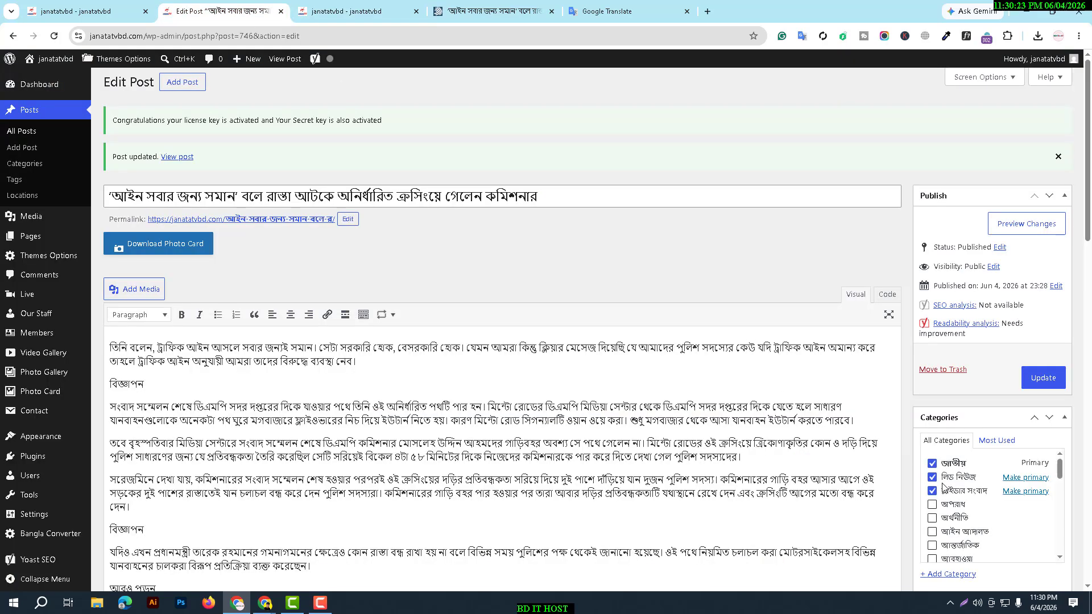
click(358, 12)
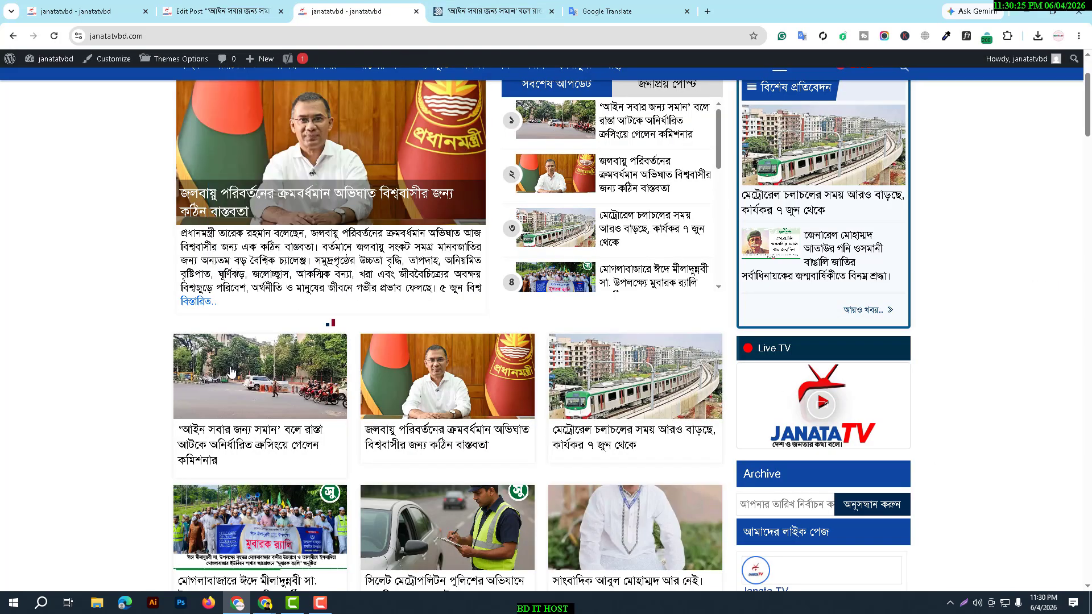
click(222, 12)
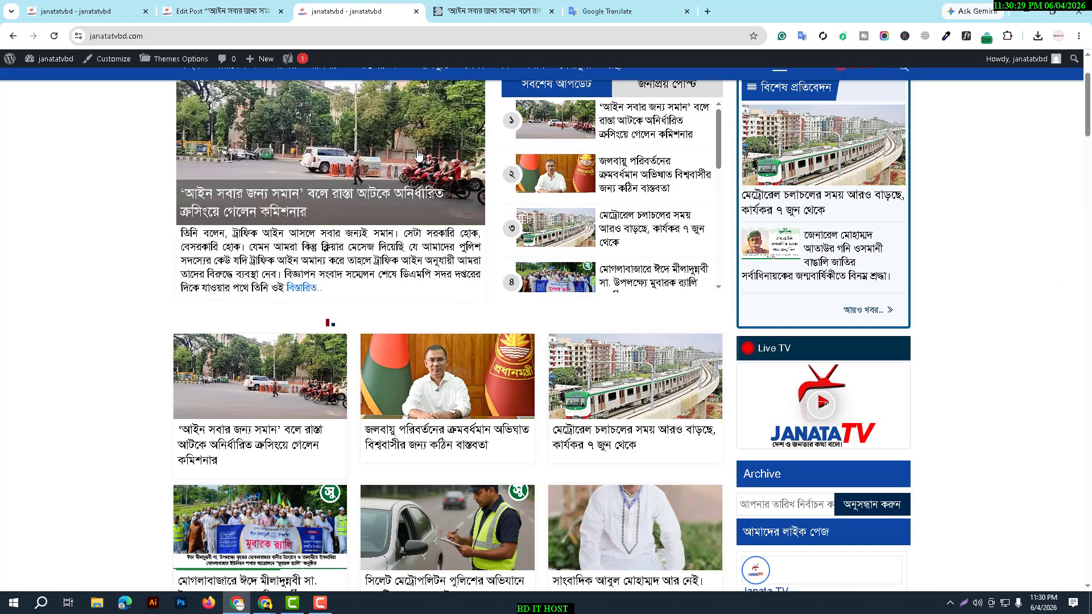
click(389, 11)
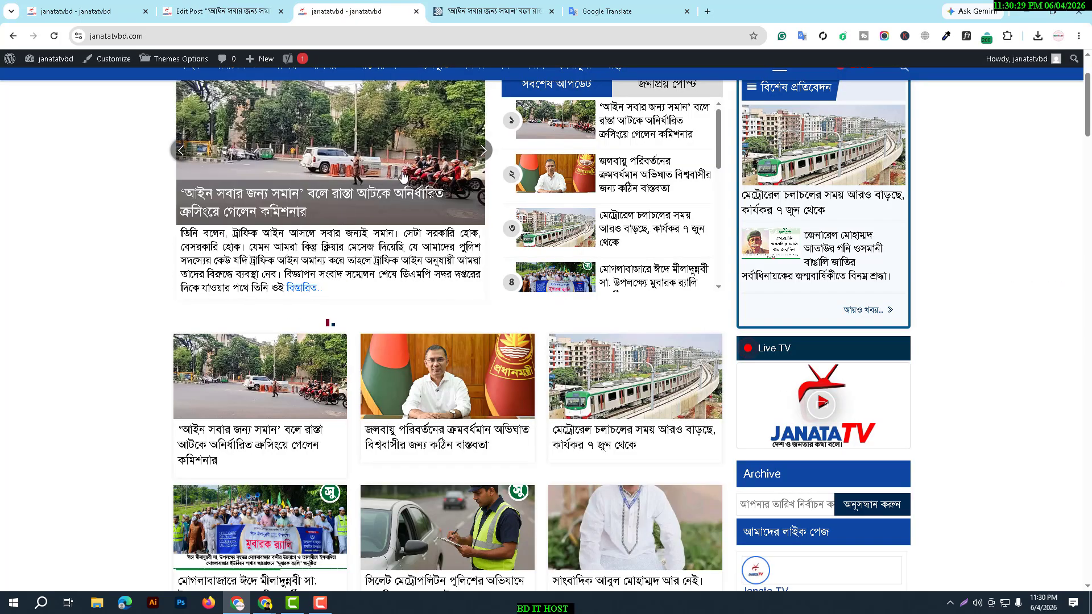
- Remove the লিড নিউজ and স্লাইডার সংবাদ categories from the post, keep only জাতীয়, and update it
click(257, 4)
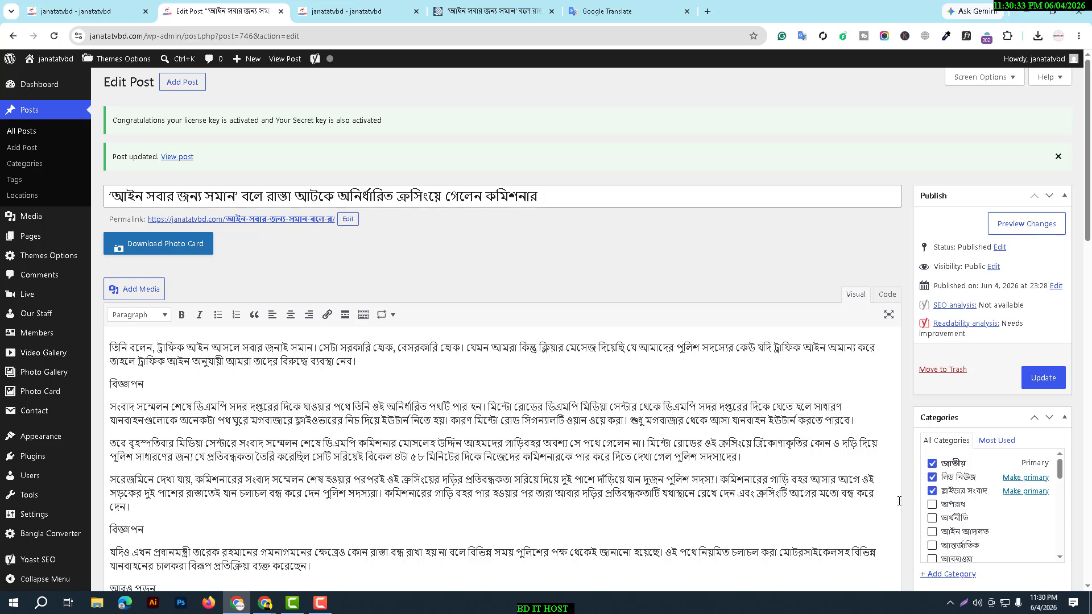
click(933, 465)
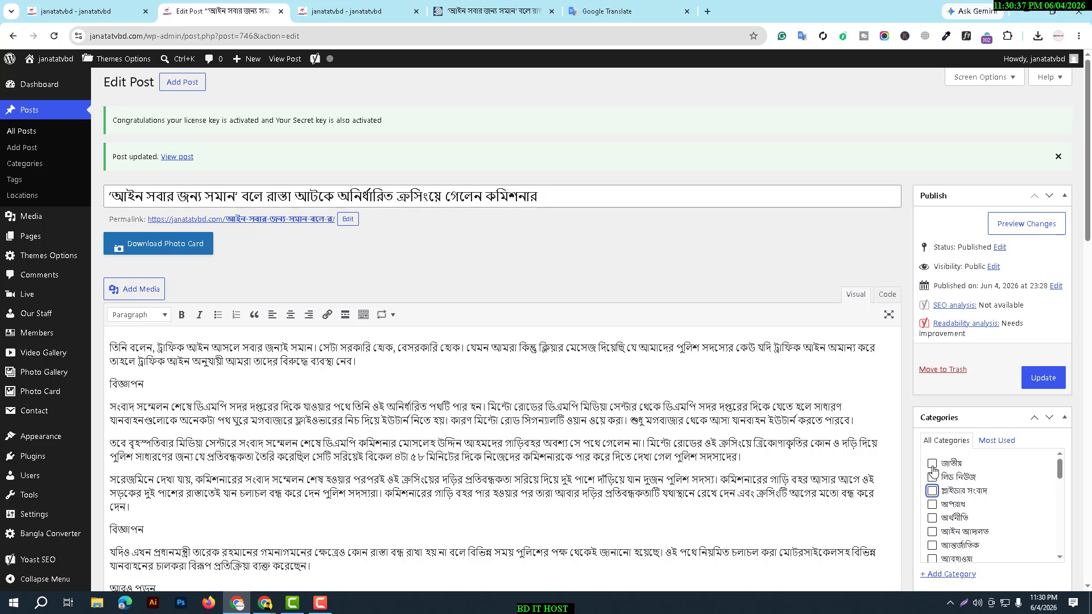
click(1041, 378)
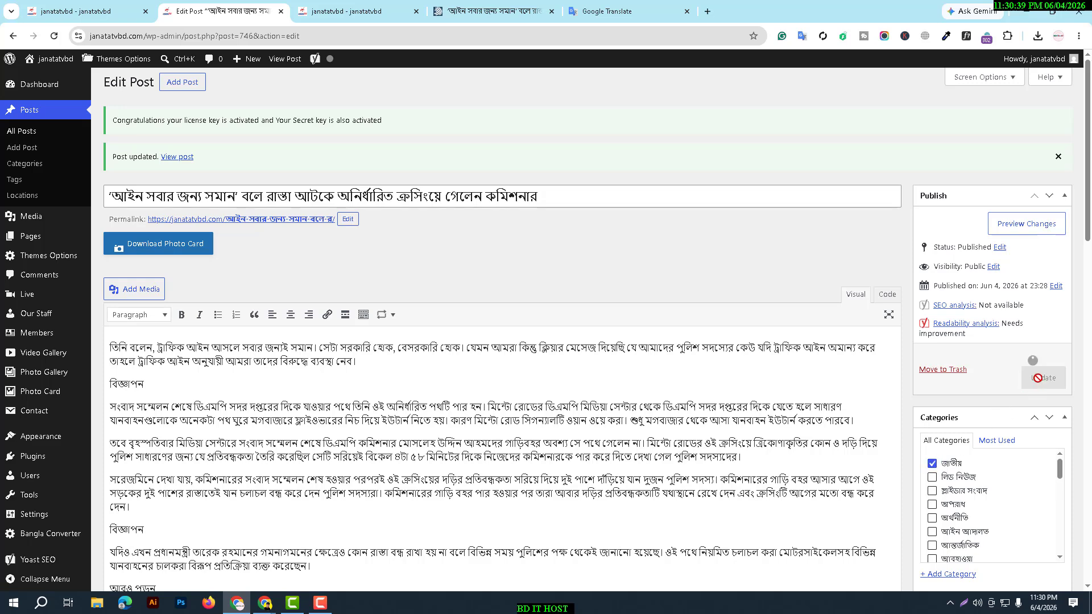
- Reload the homepage and check the lead slider and the news grid for the post
click(347, 10)
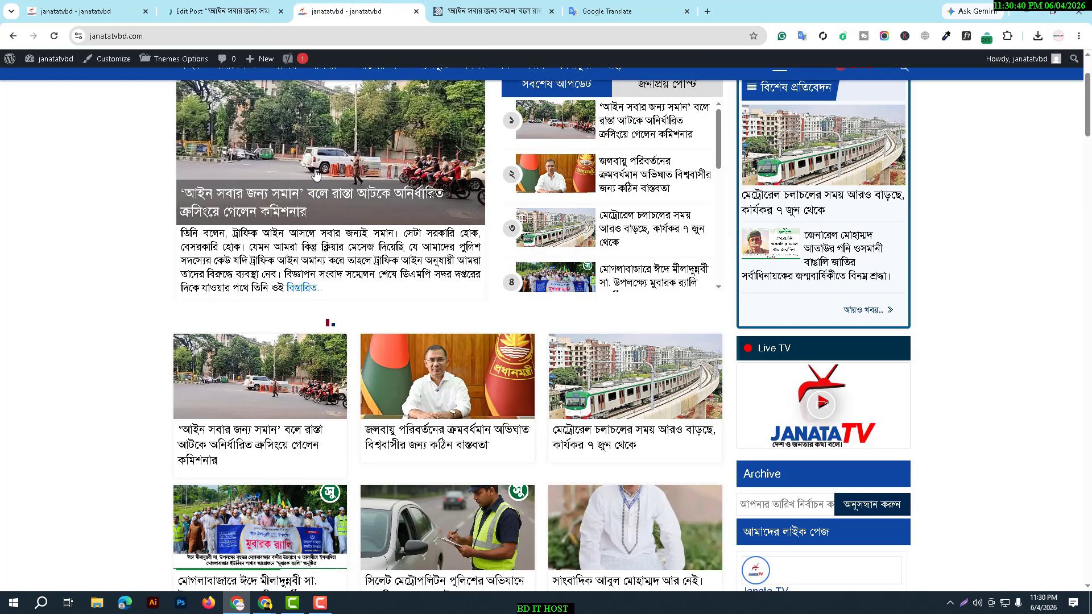
click(54, 36)
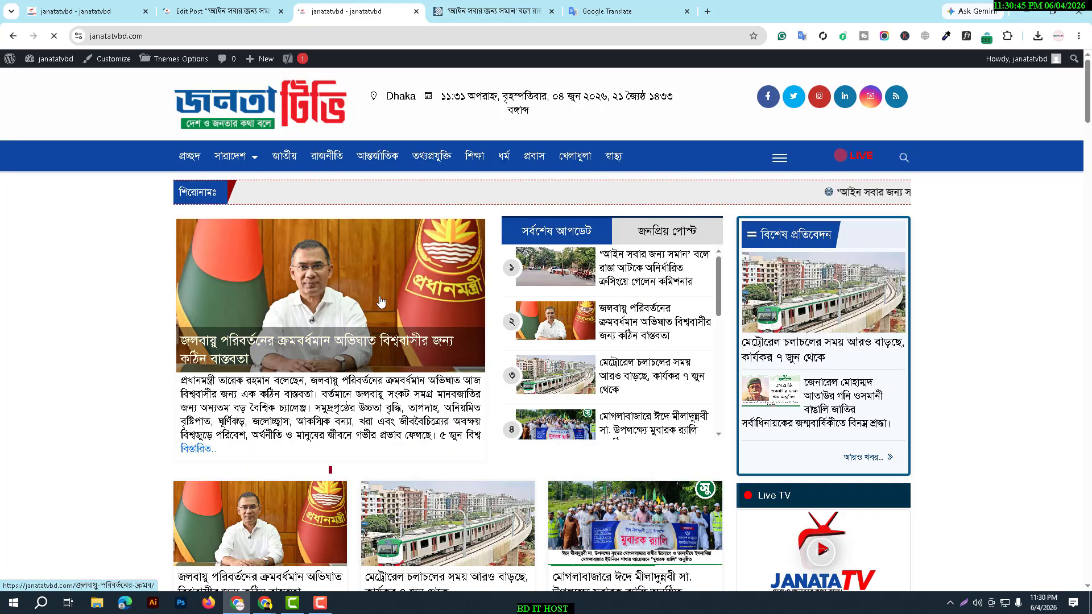
scroll(125, 284, down, 3)
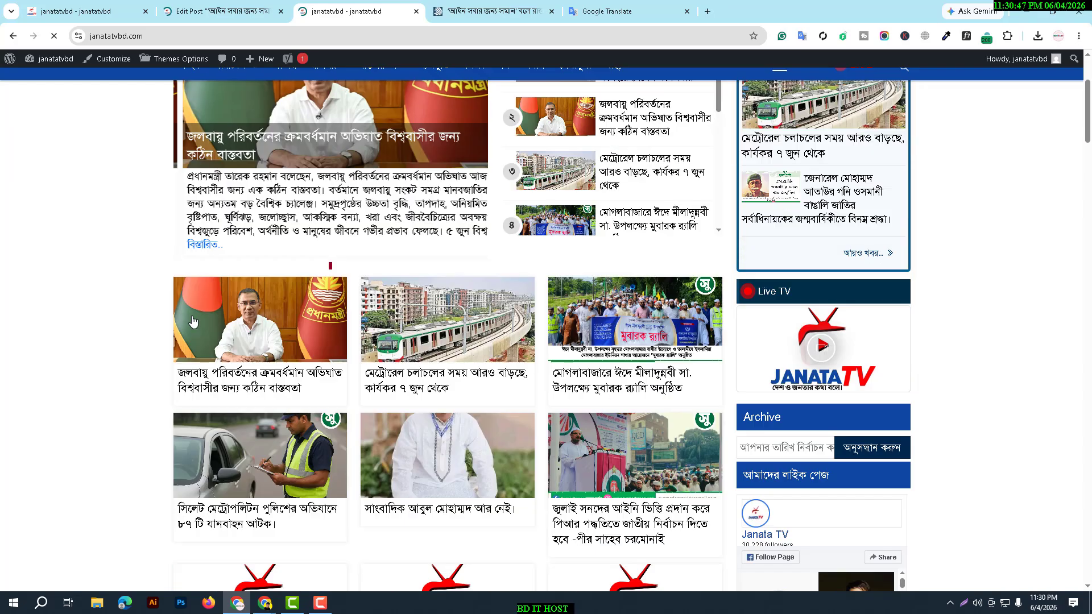
- Add the স্লাইডার সংবাদ and লিড নিউজ categories back to the post and update it
click(199, 14)
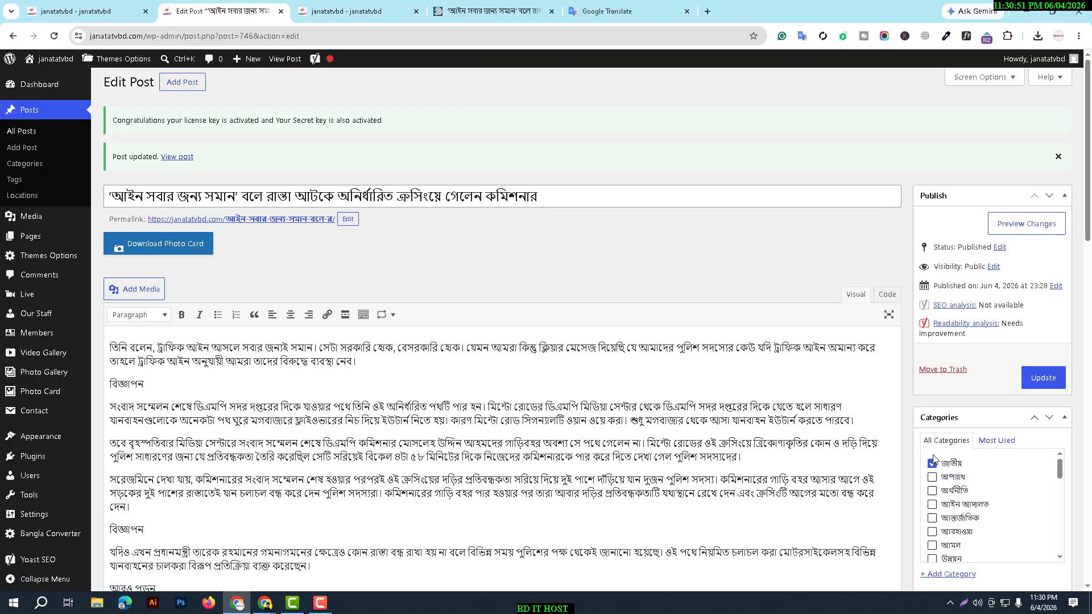
scroll(933, 458, down, 10)
scroll(949, 186, up, 4)
scroll(949, 186, down, 3)
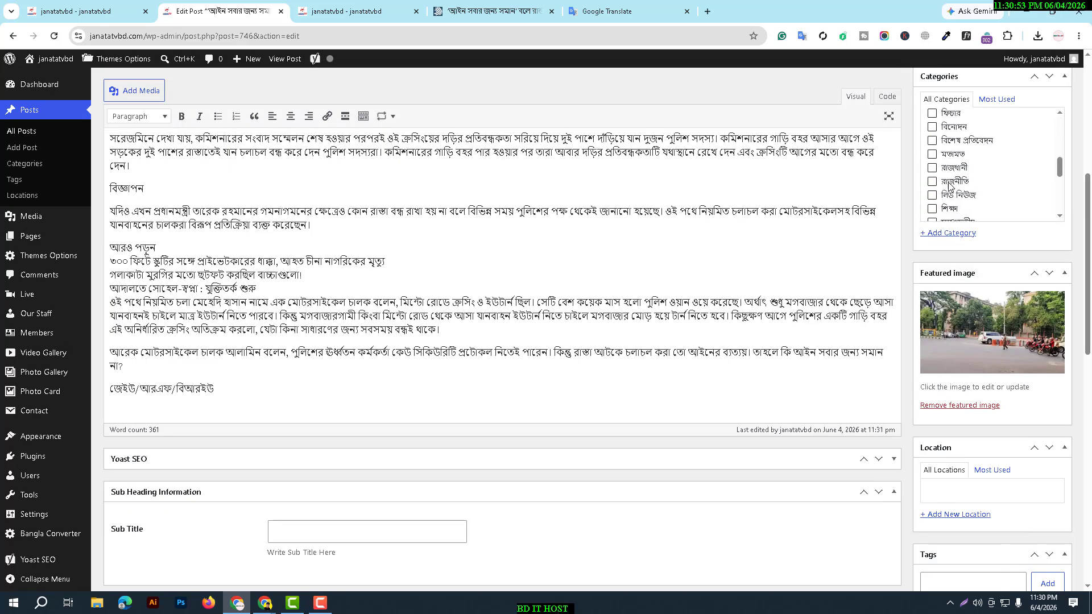
scroll(949, 186, down, 3)
click(933, 209)
scroll(936, 272, up, 4)
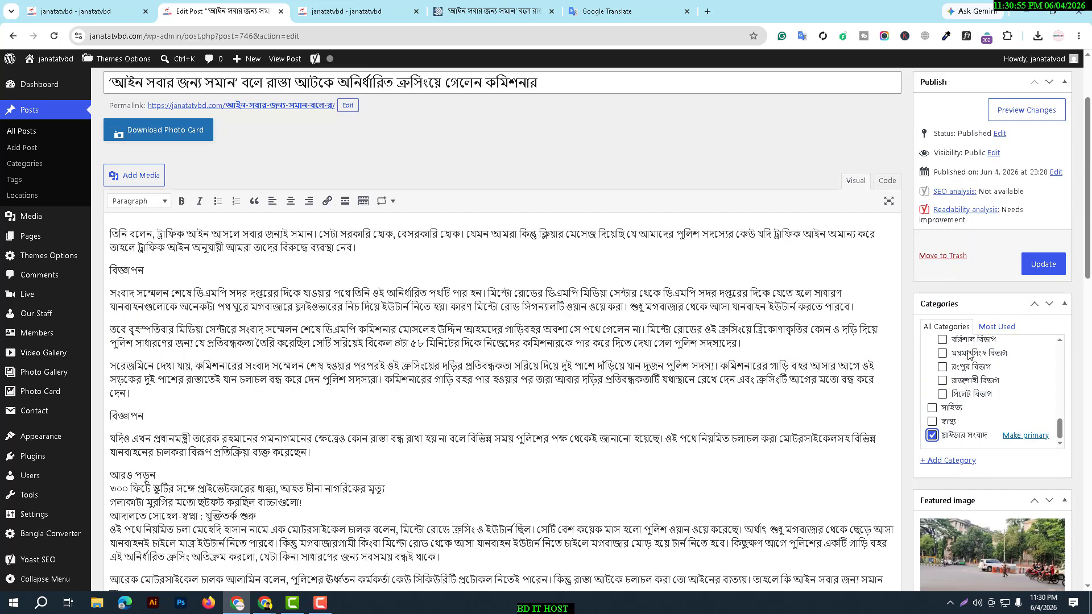
scroll(962, 364, up, 3)
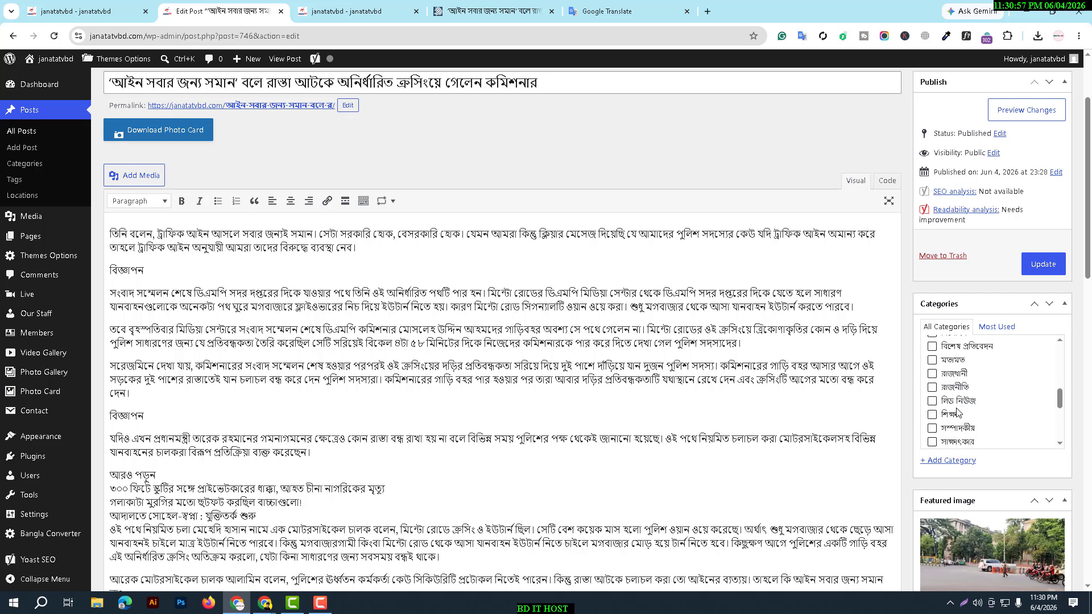
click(933, 402)
click(1024, 273)
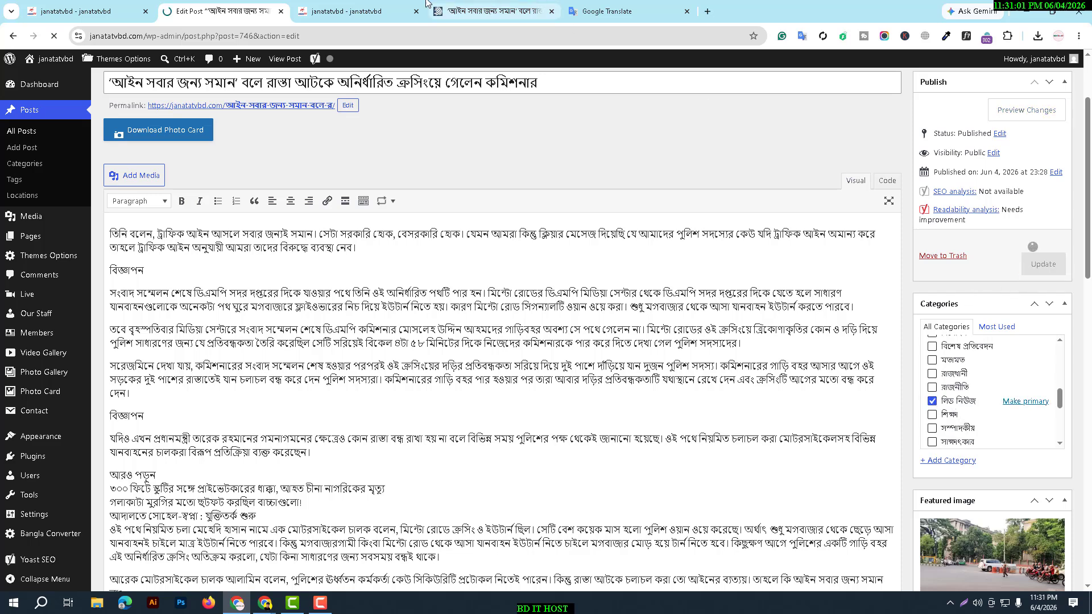
- Reload the homepage and open the new post from the first item of the news grid
click(327, 11)
key(F5)
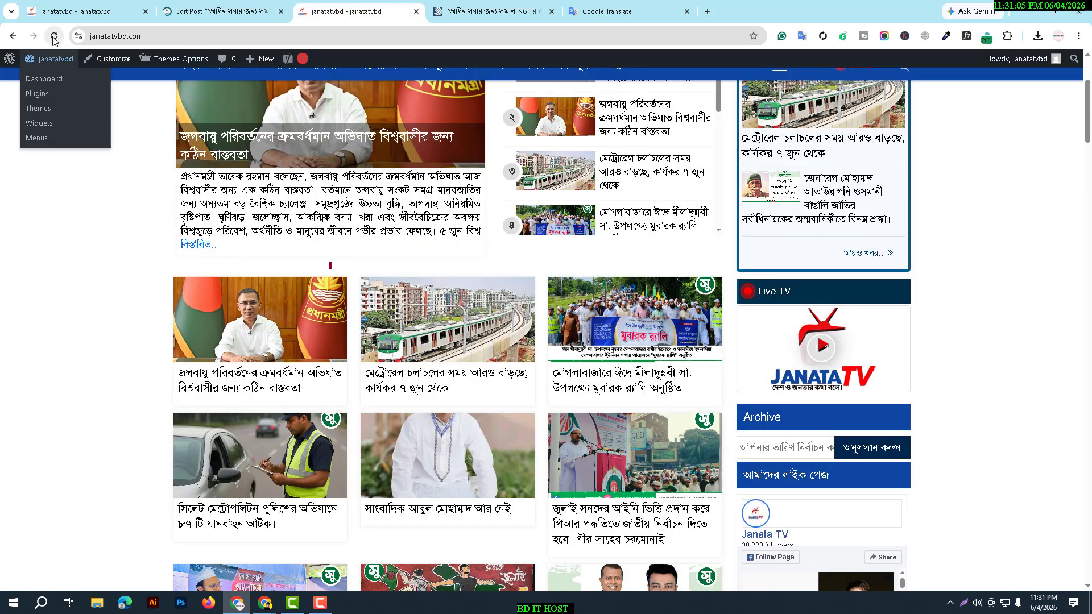
click(54, 36)
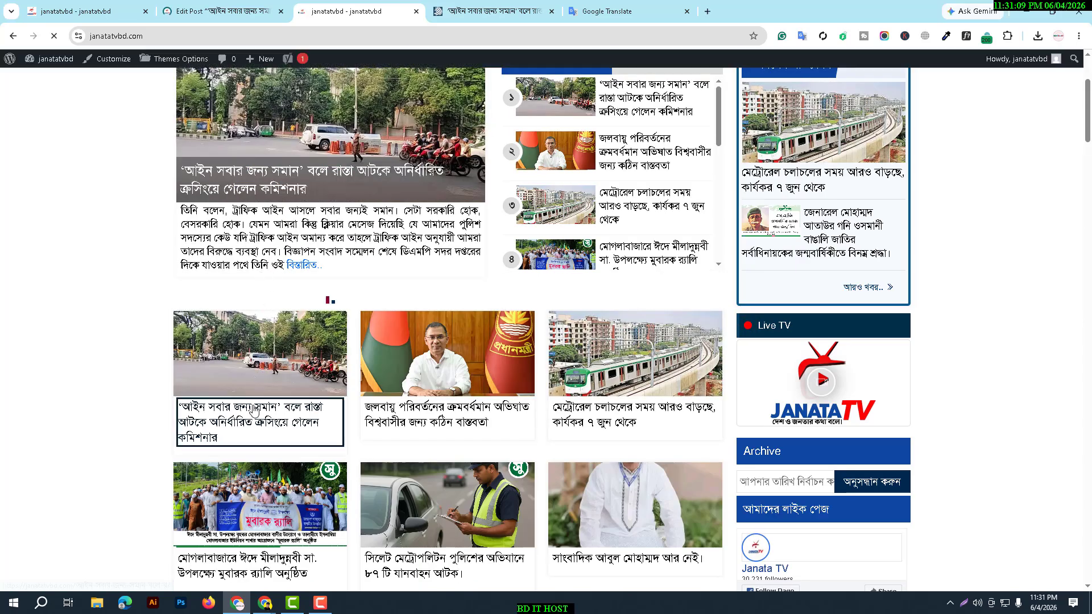
click(256, 407)
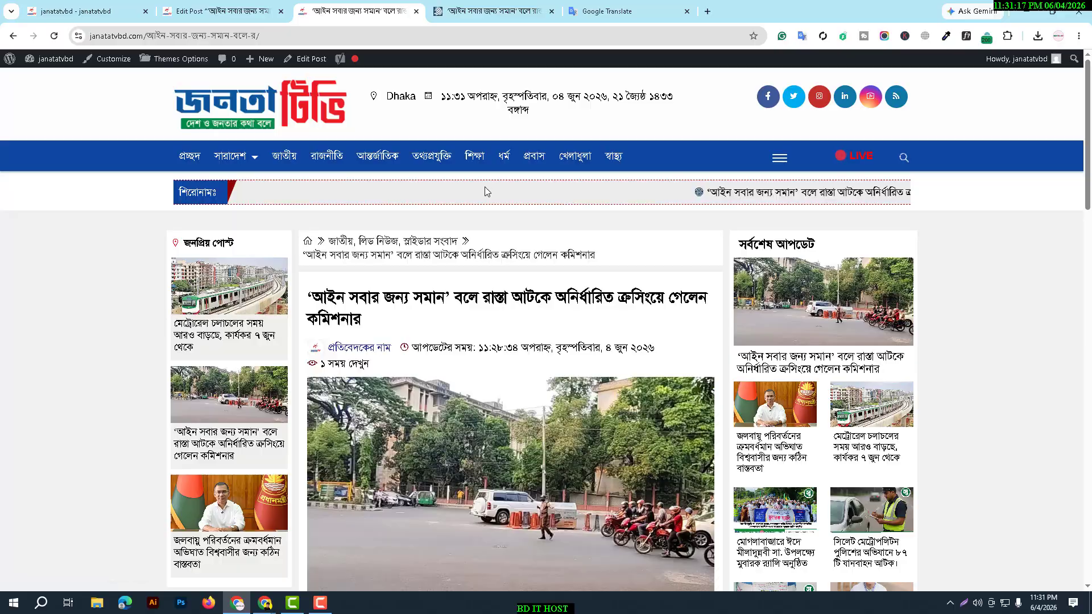
- Mark the reporter picture and name below the article headline with two red arrows on a screen capture, and discard it
key(Print)
drag(106, 157, 871, 585)
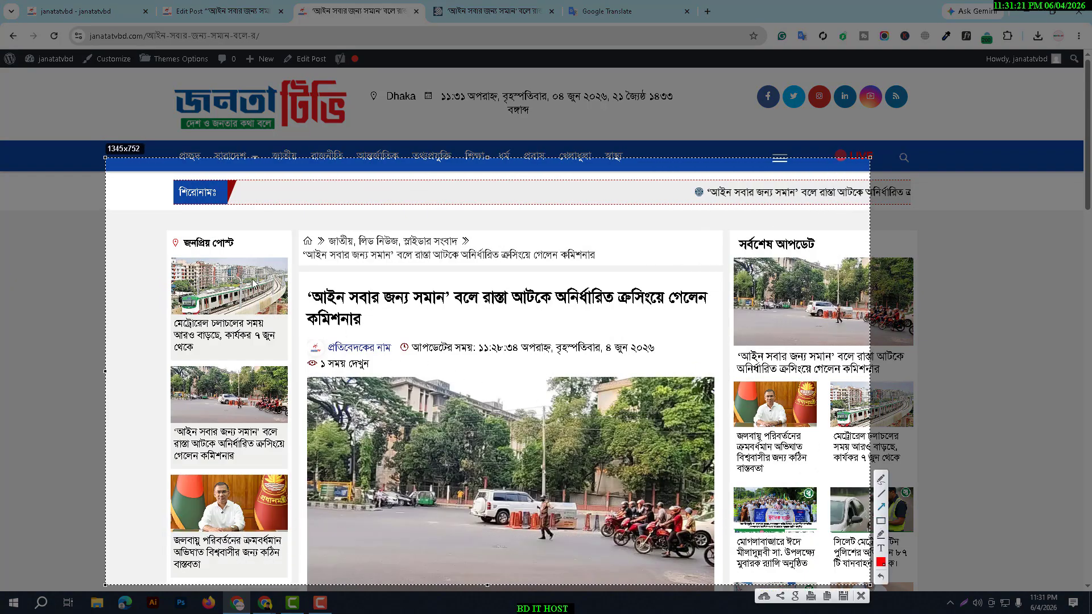
drag(253, 280, 304, 344)
drag(464, 246, 364, 341)
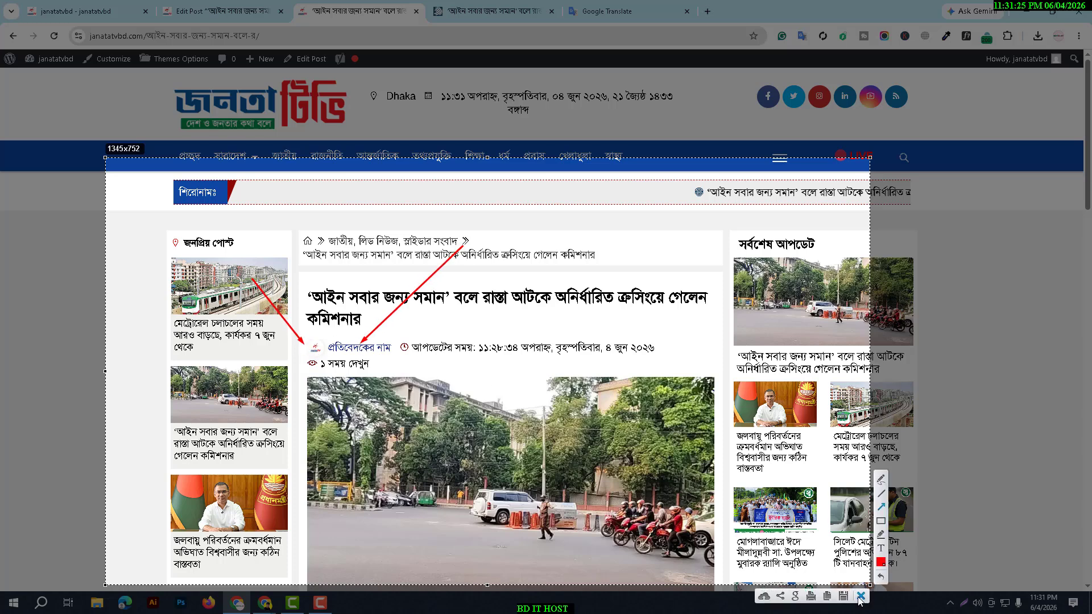
click(860, 596)
- Open the newest post, ‘আইন সবার জন্য সমান’, for editing from the list of all posts
click(234, 11)
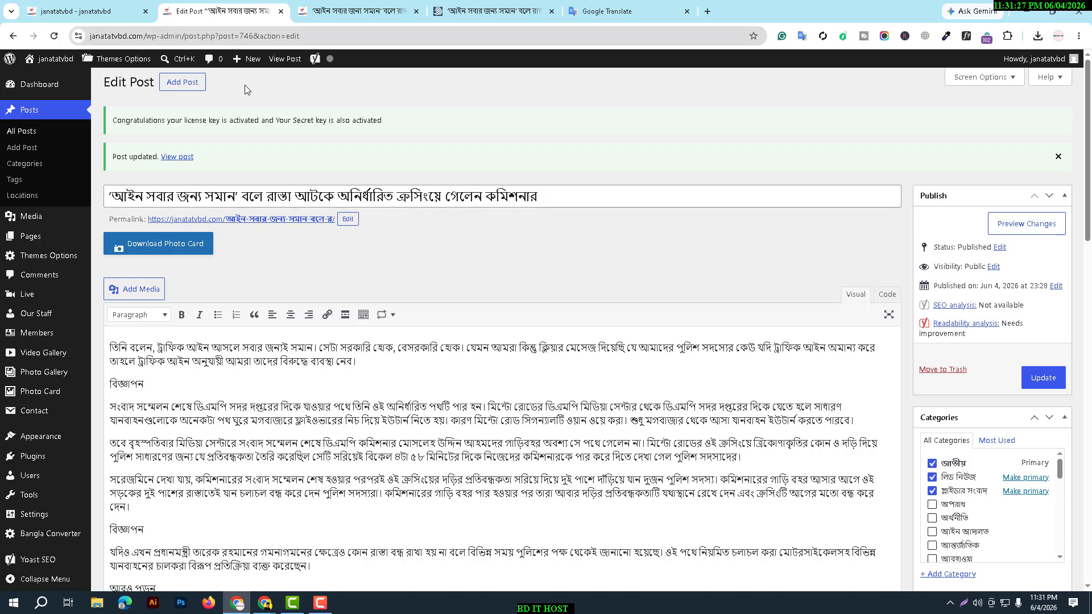
click(28, 132)
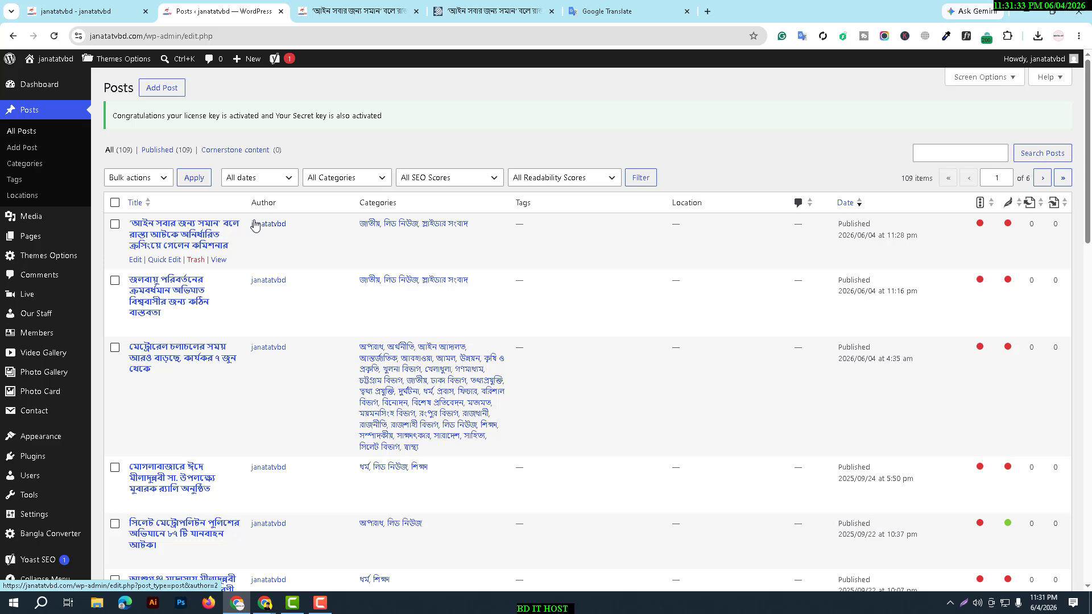
click(135, 260)
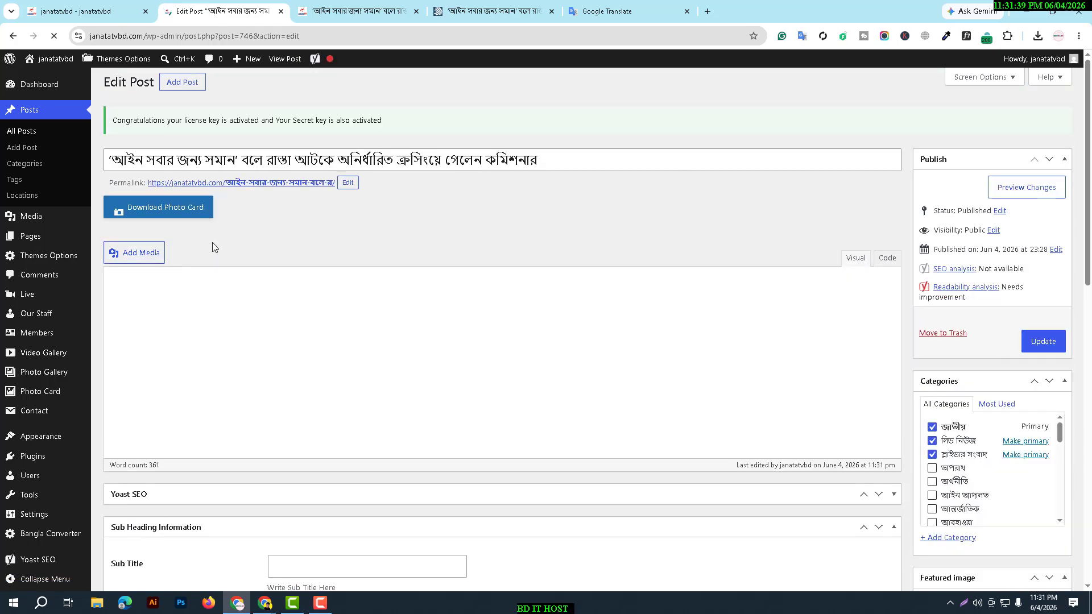
- Look over the boxes below the post content, expanding and collapsing the Yoast SEO box
scroll(237, 236, down, 7)
scroll(294, 308, down, 2)
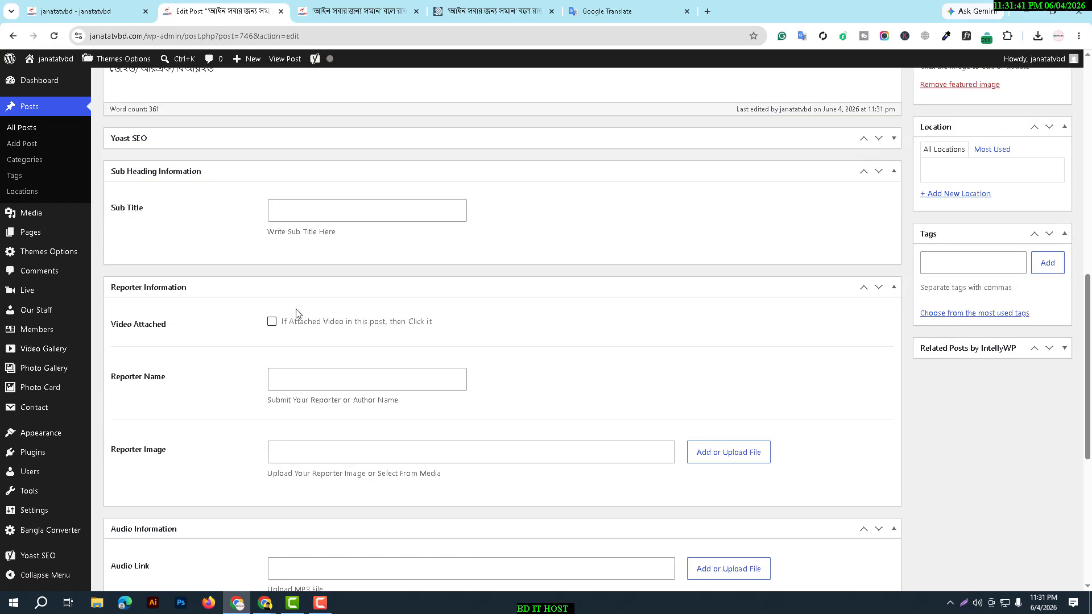
scroll(283, 308, up, 2)
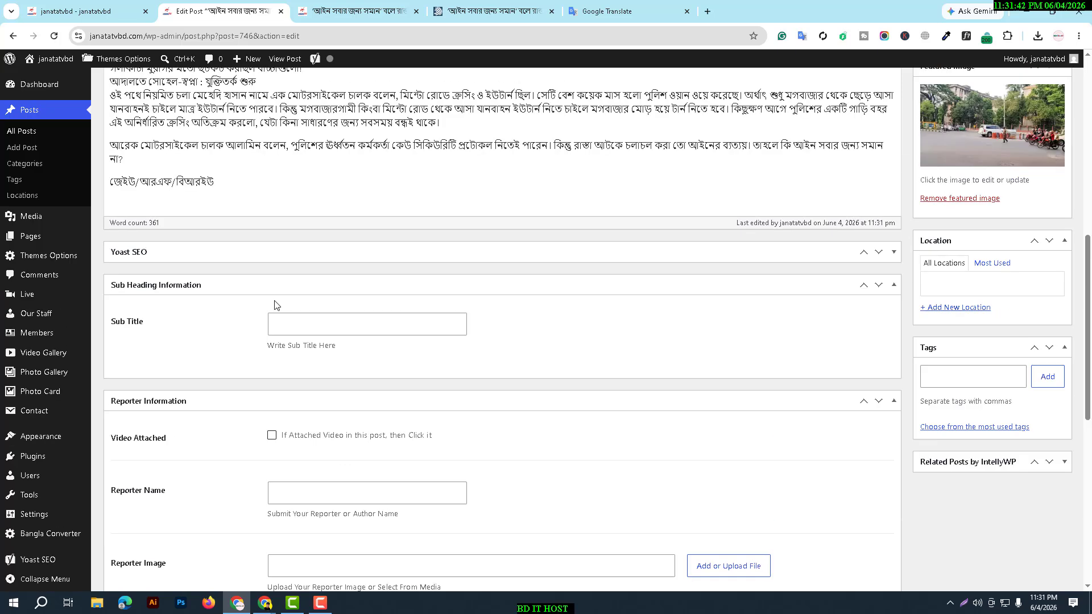
click(893, 252)
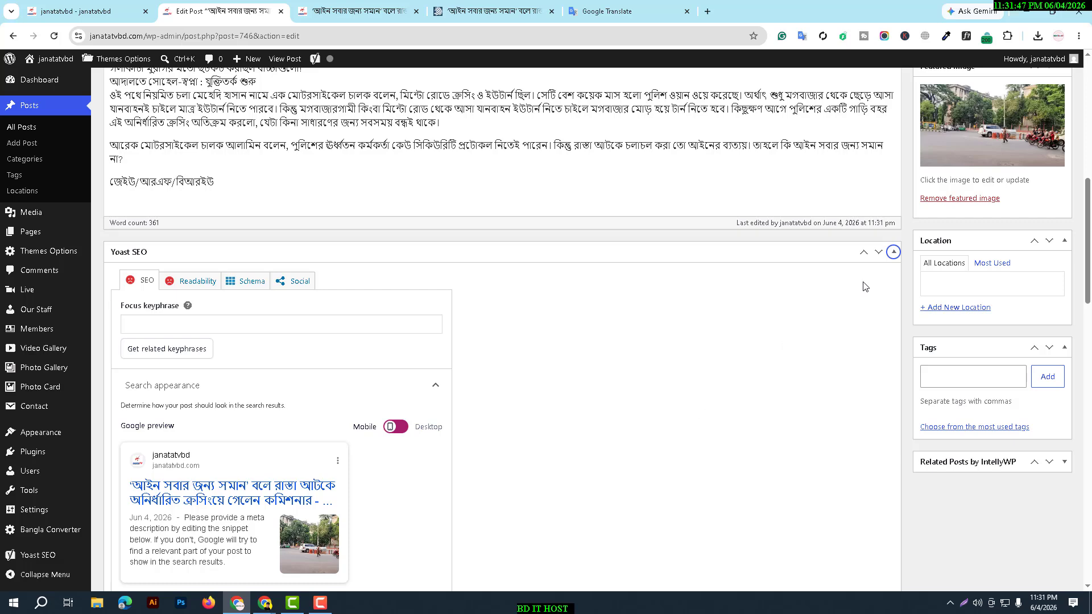
click(893, 253)
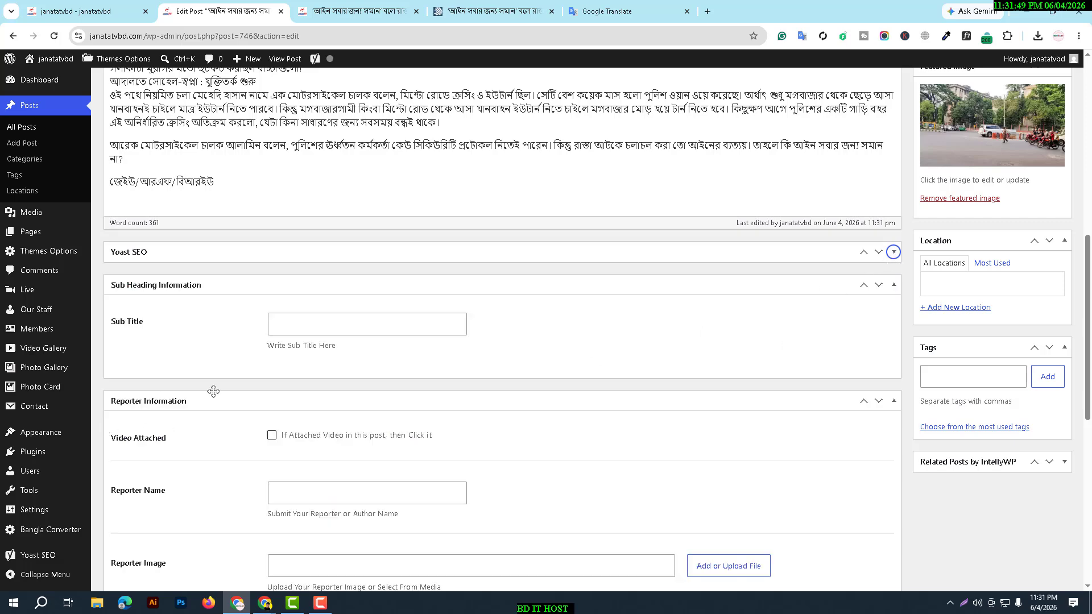
- Collapse the Reporter Information box, review the post editor, and expand the box again
scroll(241, 393, down, 3)
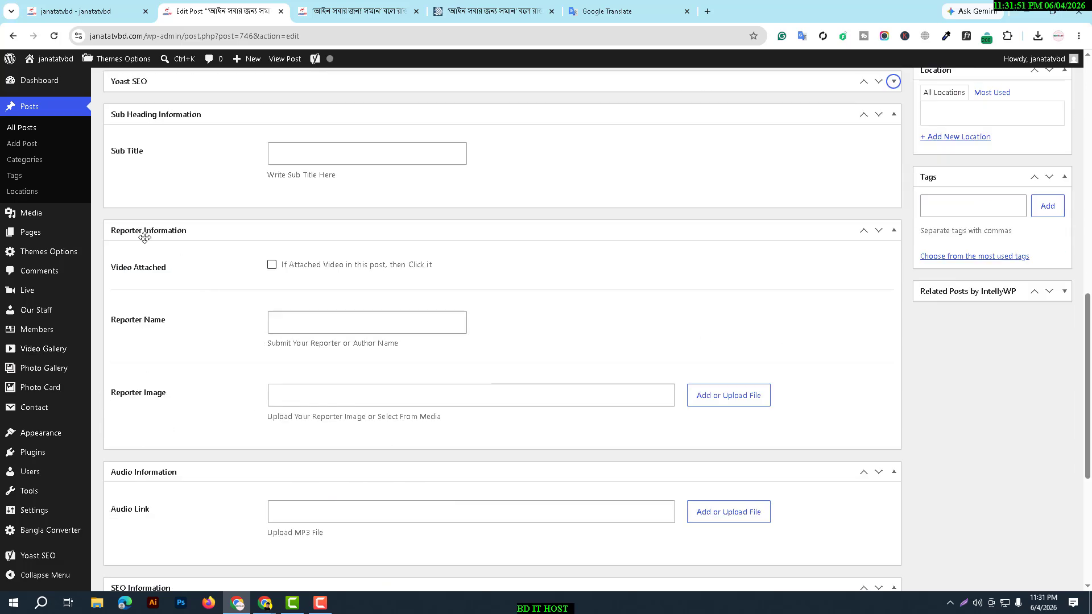
click(893, 230)
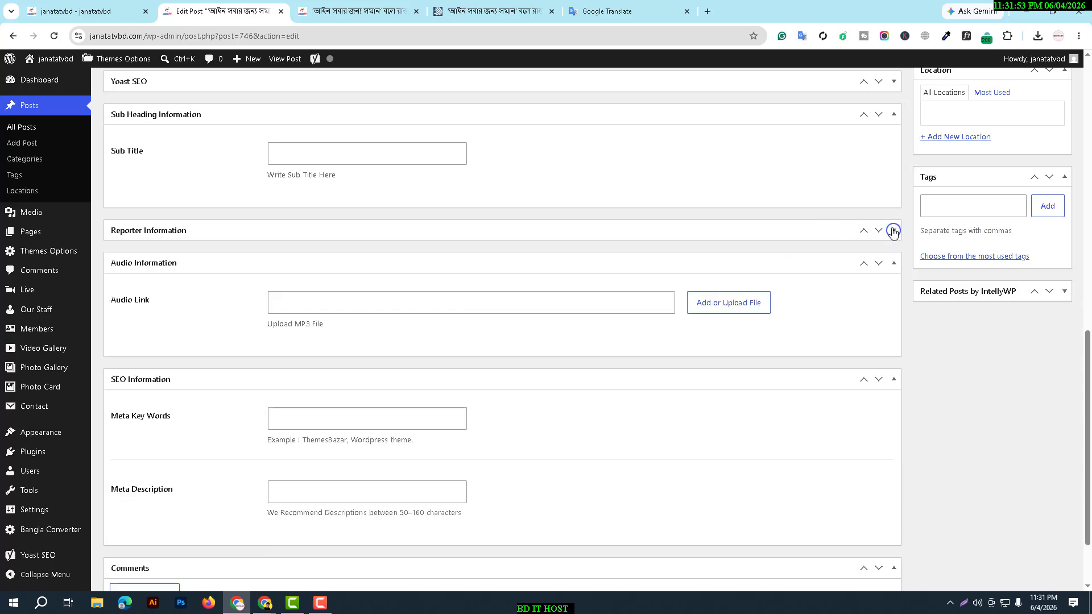
scroll(910, 244, up, 15)
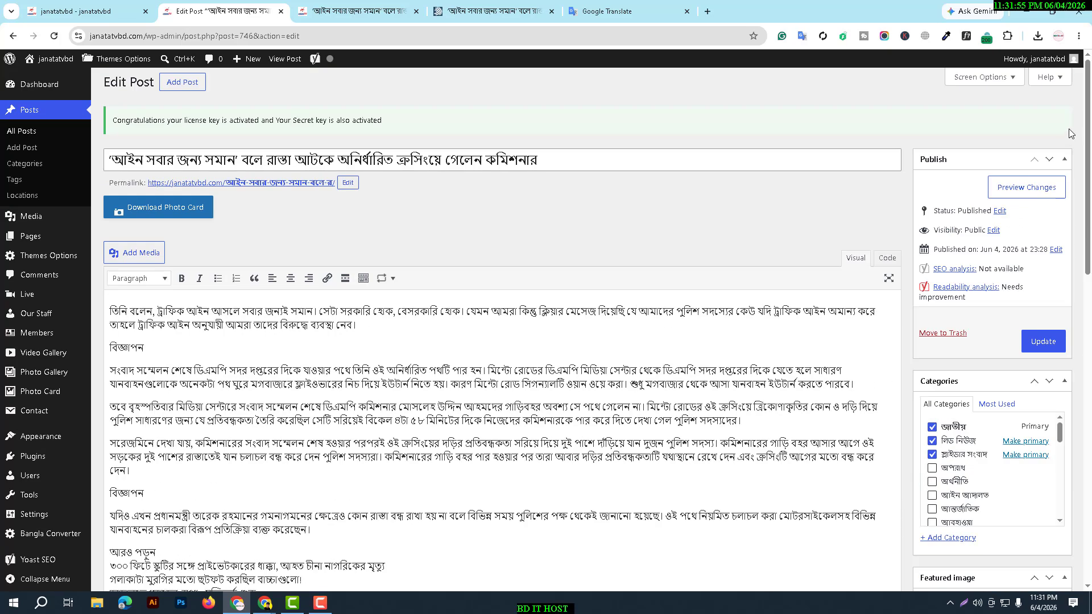
scroll(812, 268, down, 15)
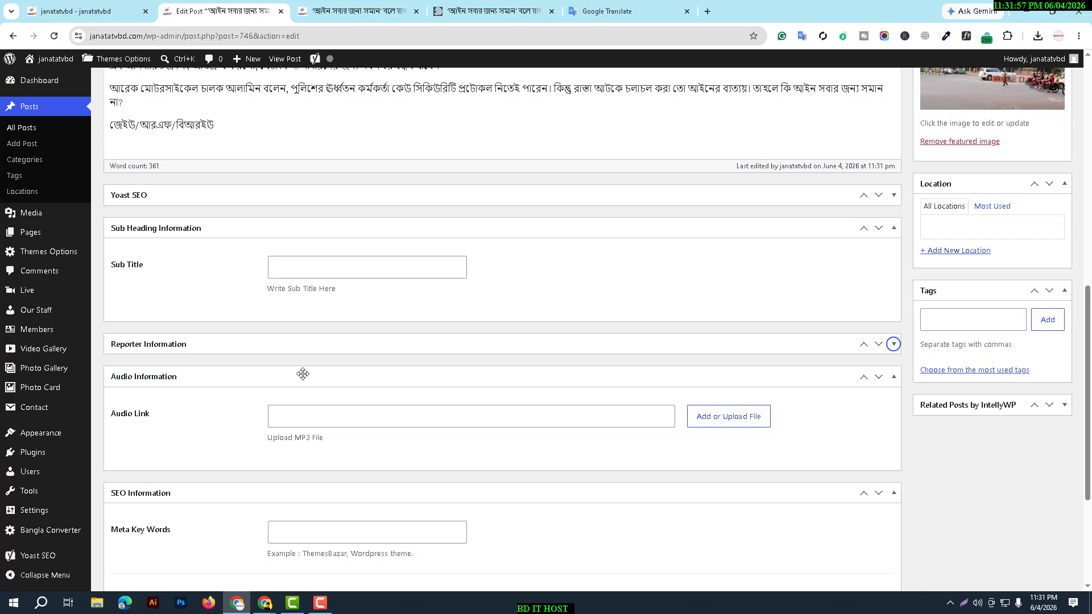
scroll(302, 373, down, 2)
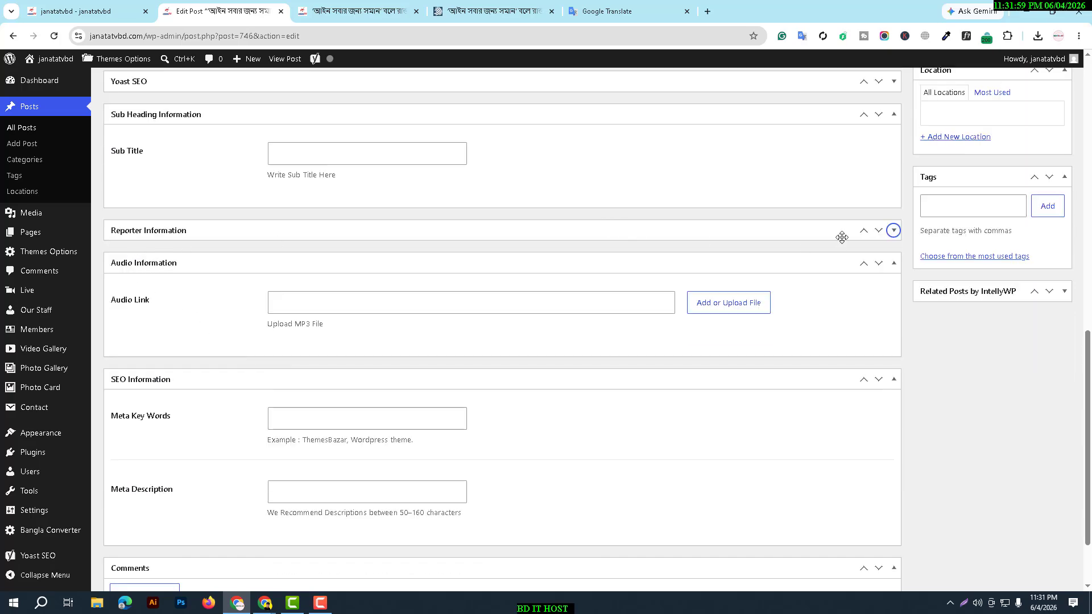
click(893, 231)
drag(1088, 310, 1087, 67)
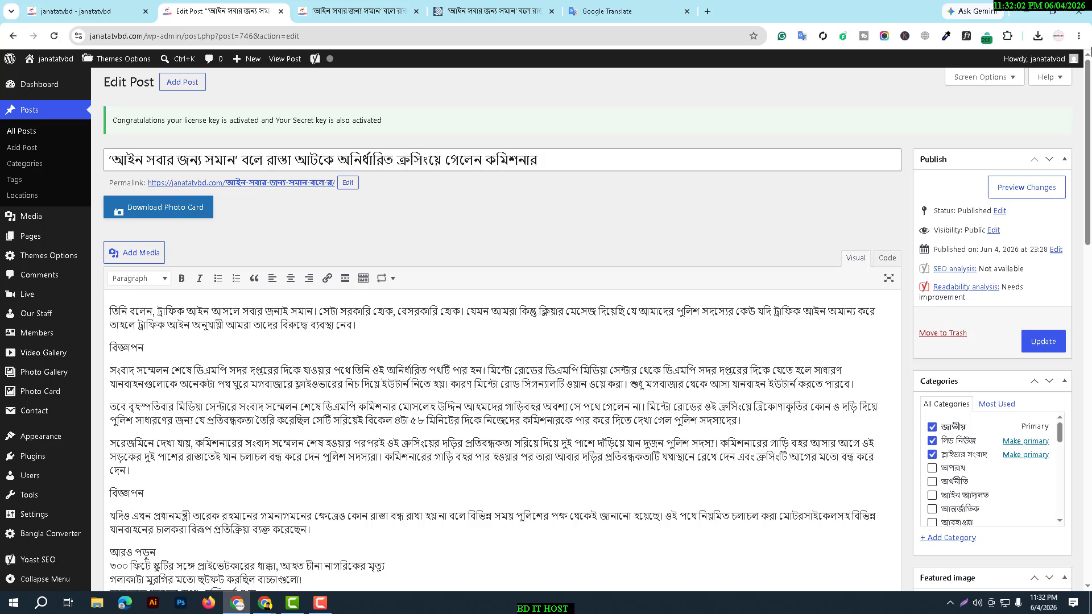
- Hide the Reporter Information box from the editor's screen elements, check the boxes below the content, and expand Yoast SEO
click(1006, 80)
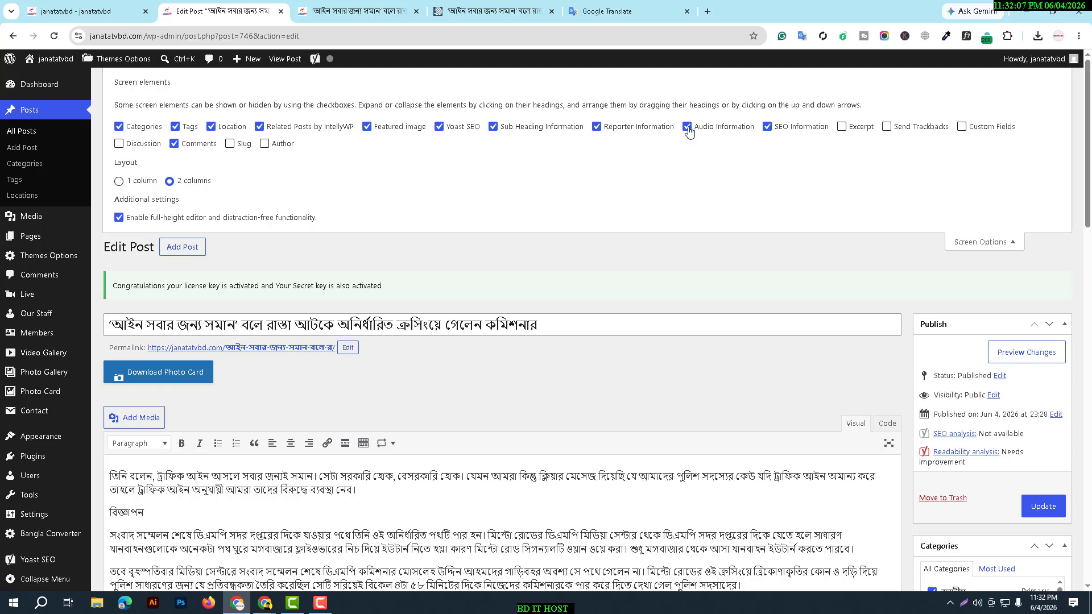
click(595, 128)
click(1015, 237)
scroll(394, 427, down, 15)
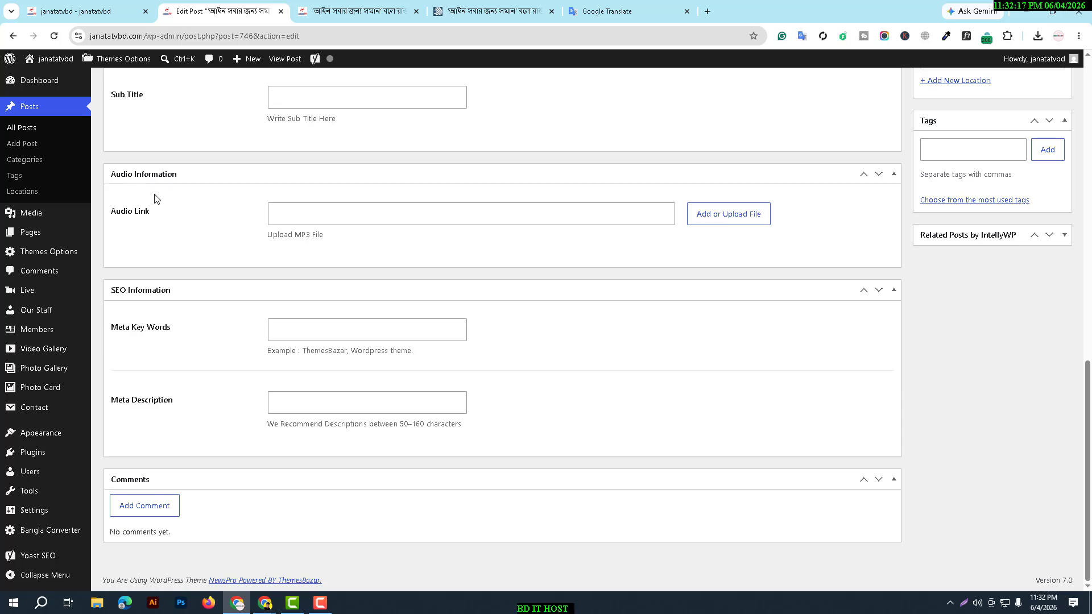
scroll(155, 198, up, 2)
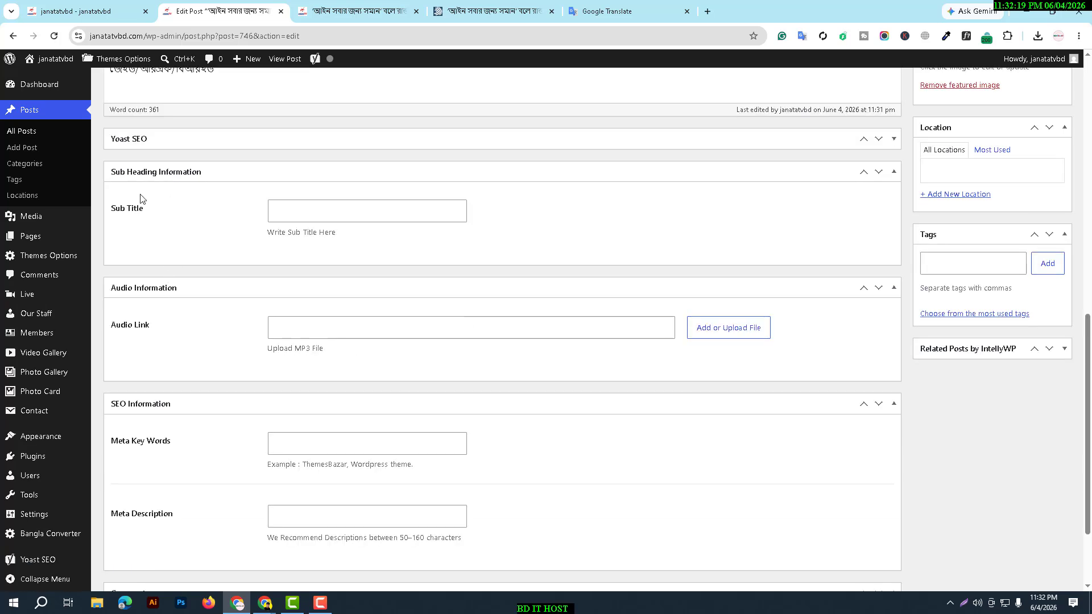
scroll(143, 199, up, 4)
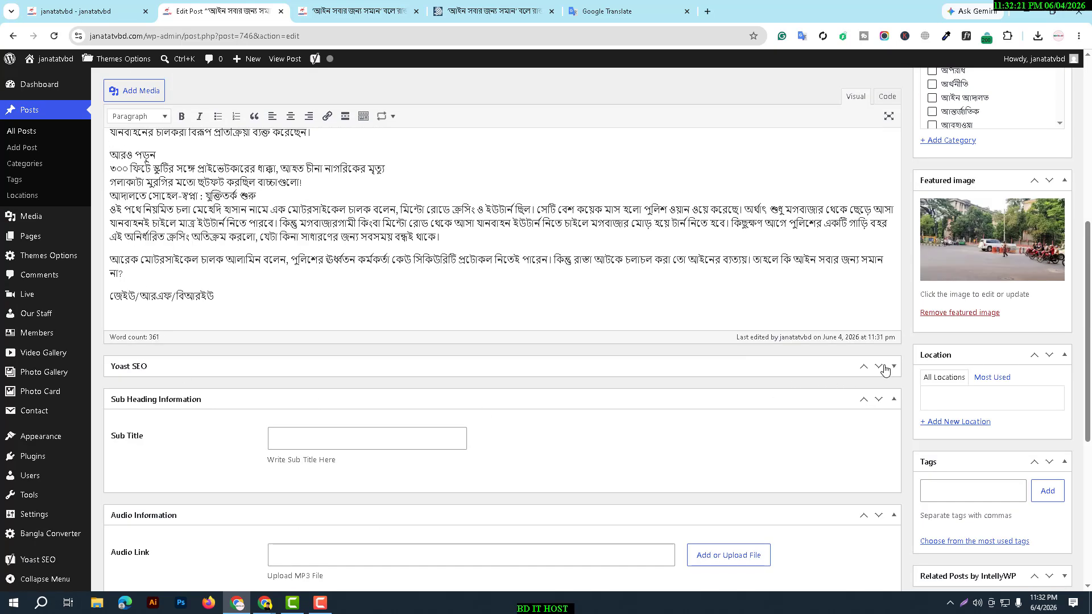
click(886, 371)
scroll(336, 413, up, 3)
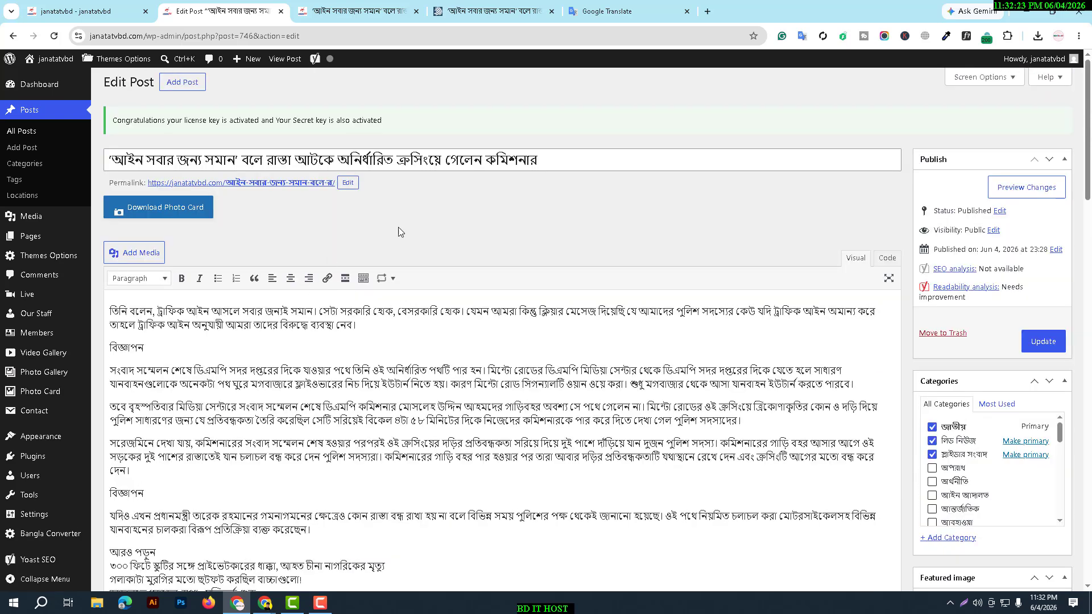
- Show the Reporter Information box in the post editor again
click(998, 79)
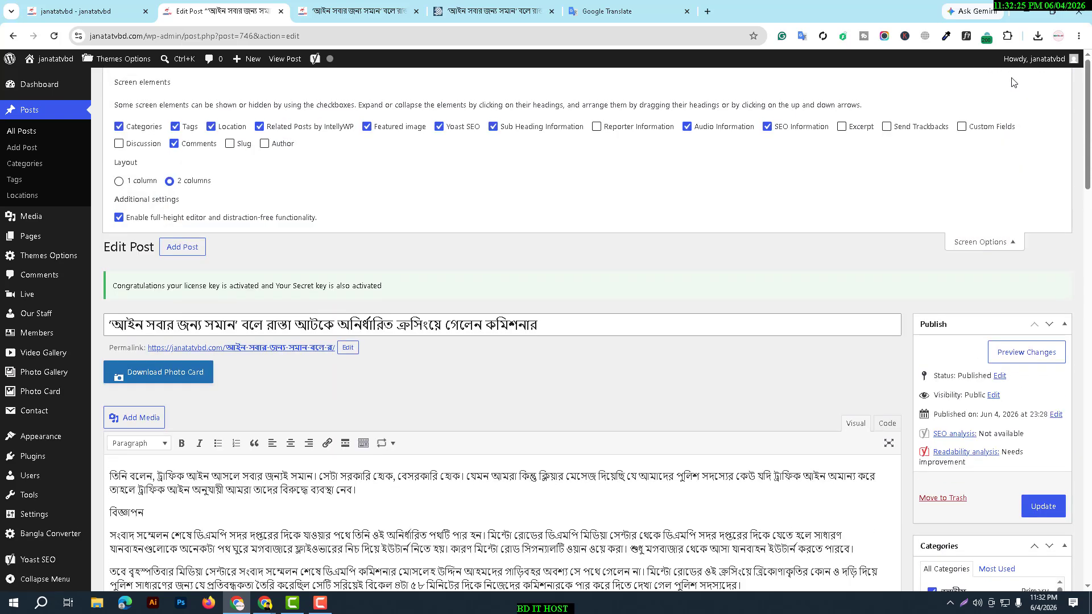
click(598, 128)
click(963, 239)
- Fill in the reporter's name in the Reporter Information box using the first saved suggestion
scroll(621, 257, down, 10)
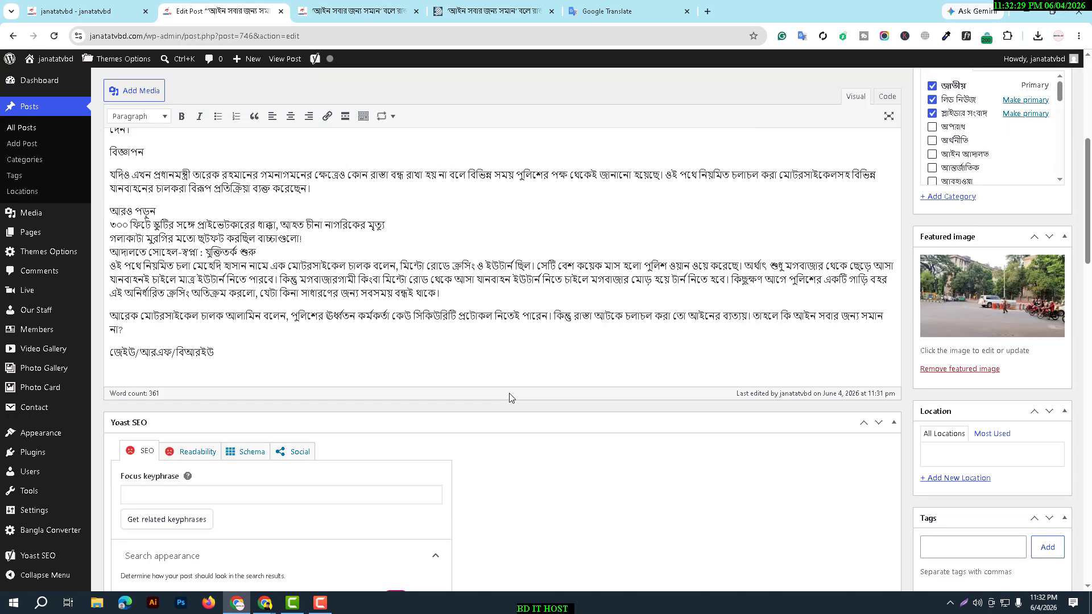
scroll(508, 396, down, 10)
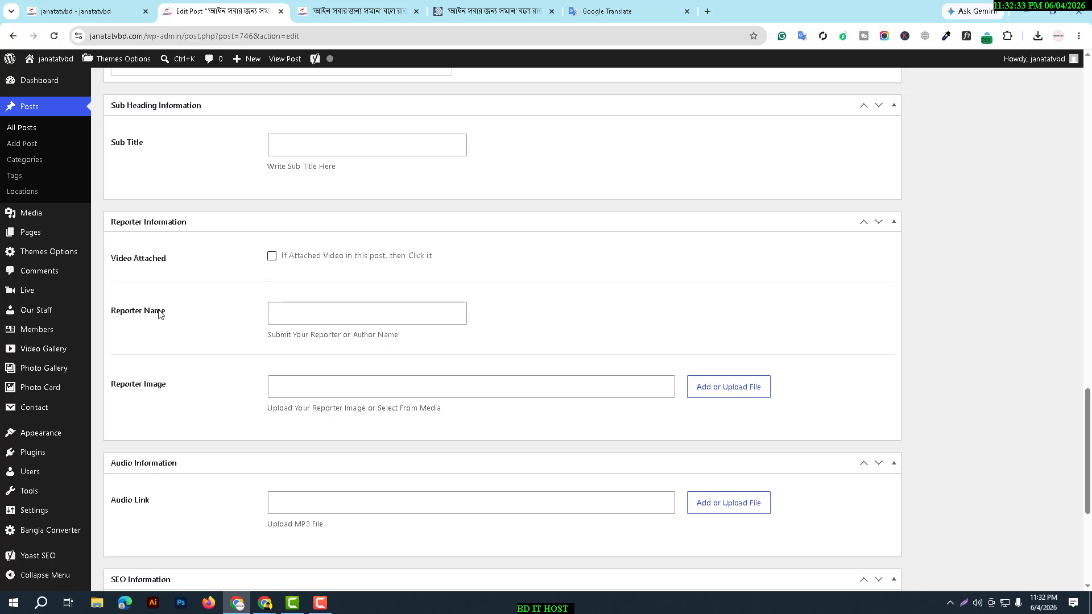
click(285, 315)
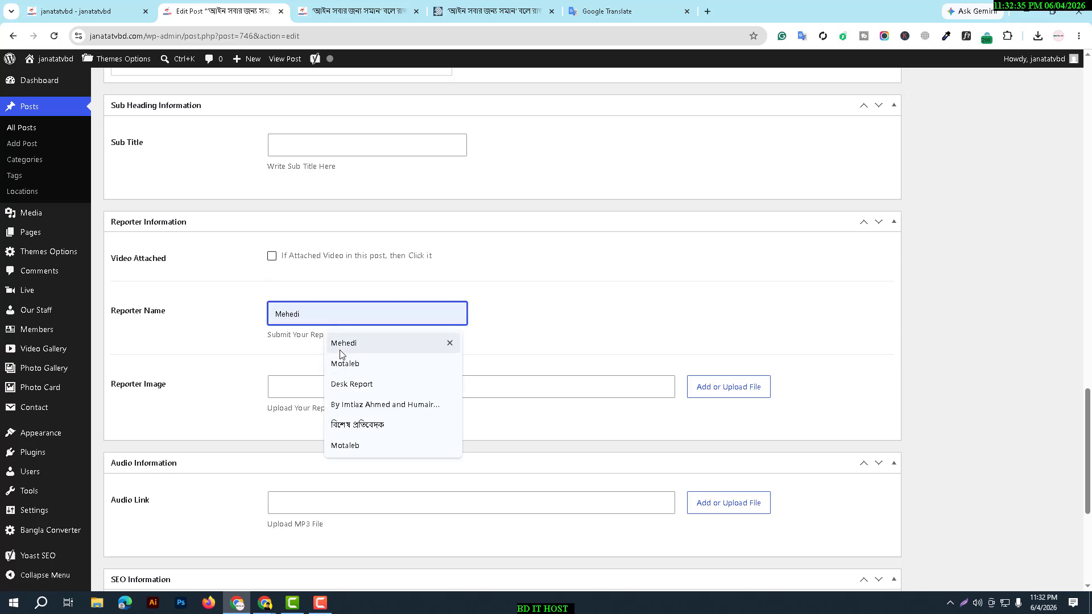
click(340, 345)
click(426, 389)
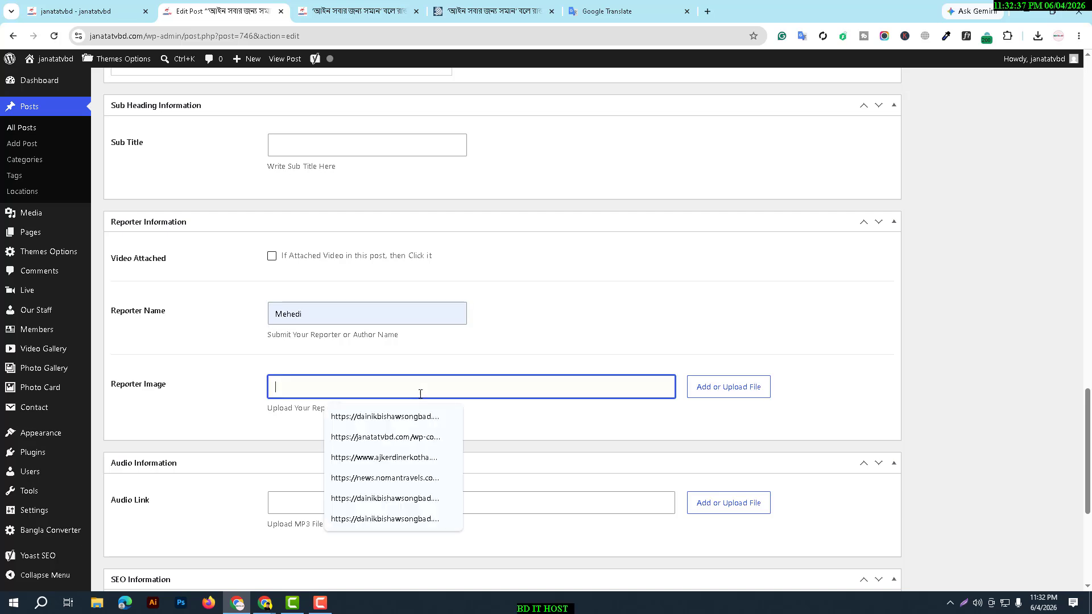
click(707, 392)
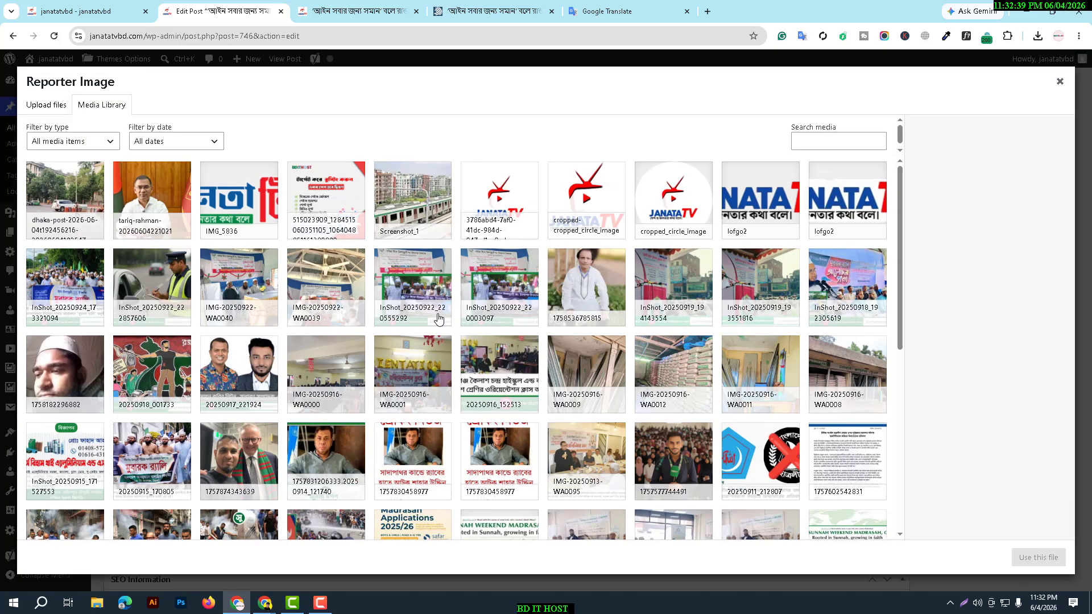
scroll(397, 351, down, 1)
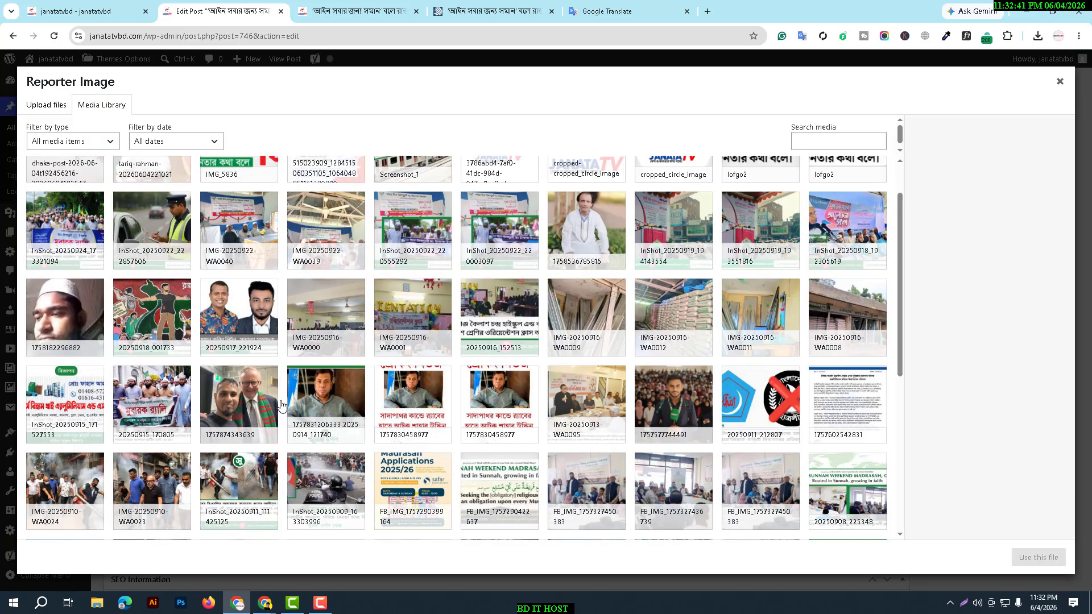
scroll(560, 367, down, 4)
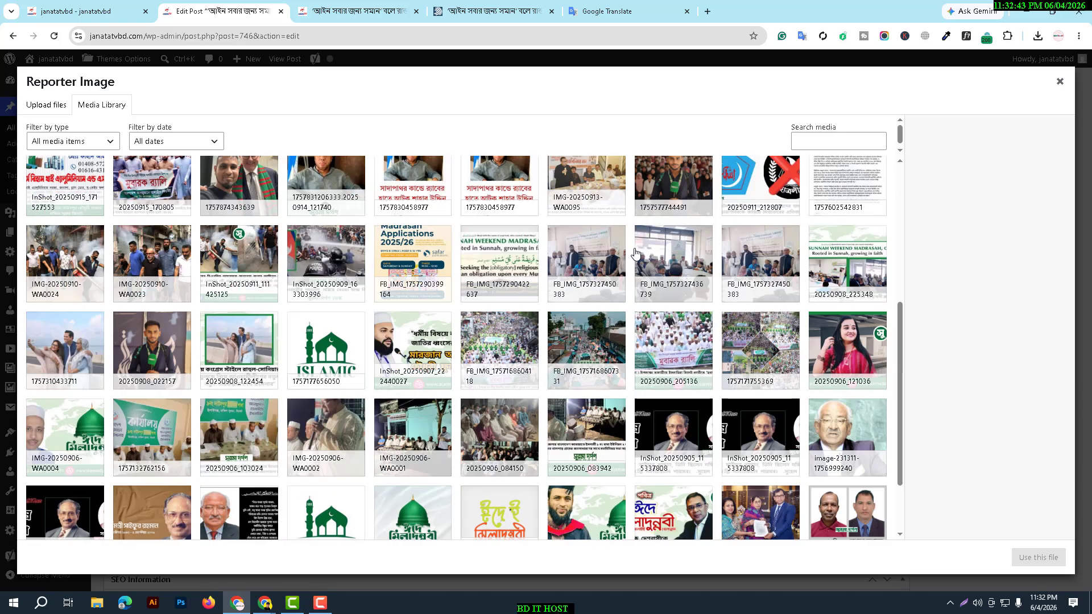
scroll(636, 252, up, 1)
click(674, 256)
click(1065, 558)
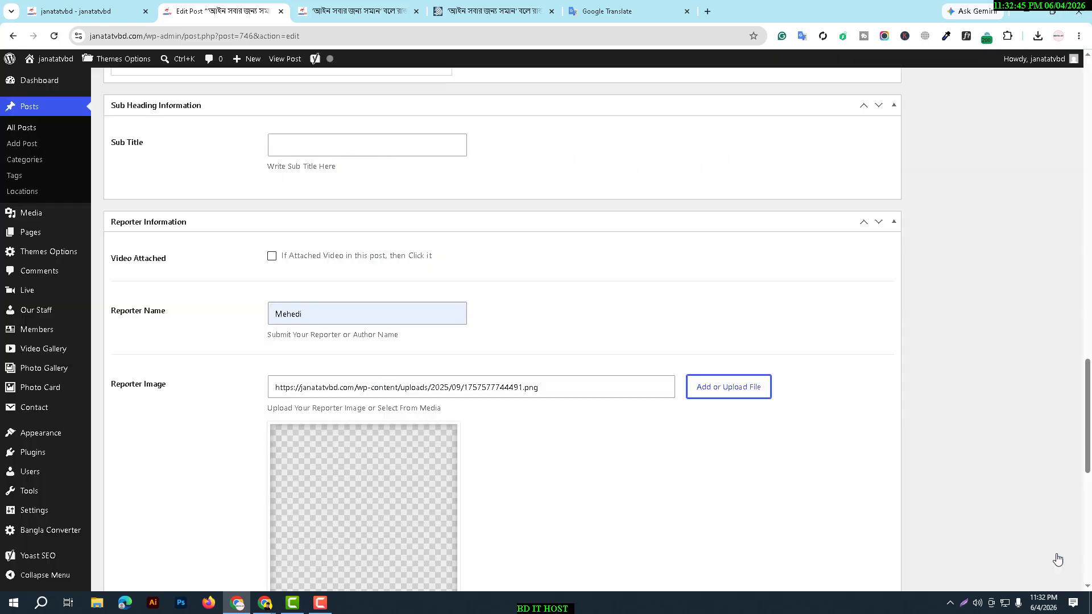
- Update the post with the reporter details and reload its public article page to check the byline
scroll(581, 483, down, 5)
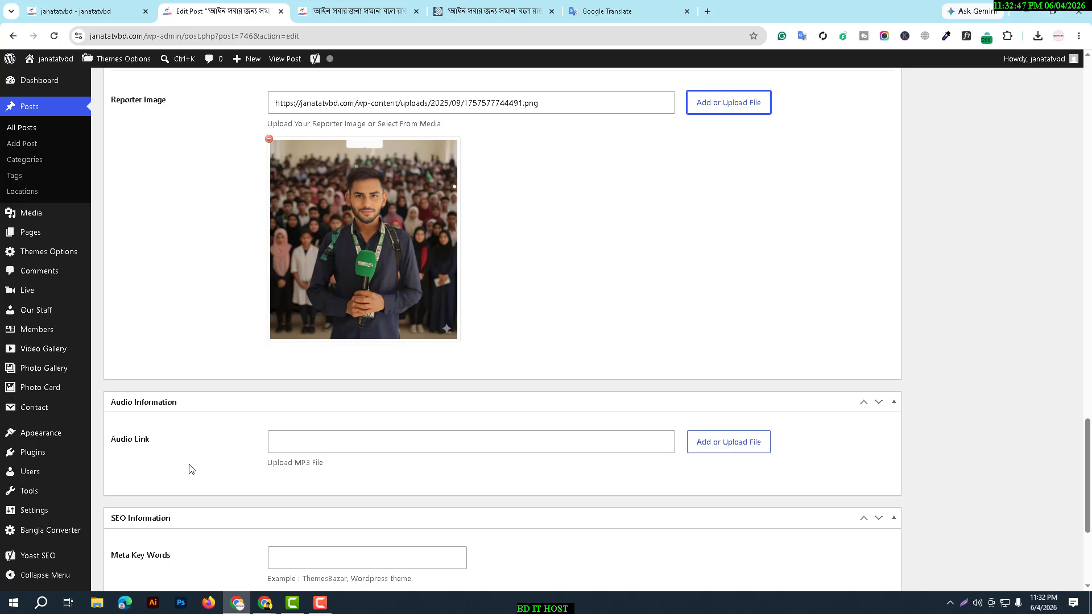
scroll(296, 502, down, 1)
scroll(559, 512, up, 20)
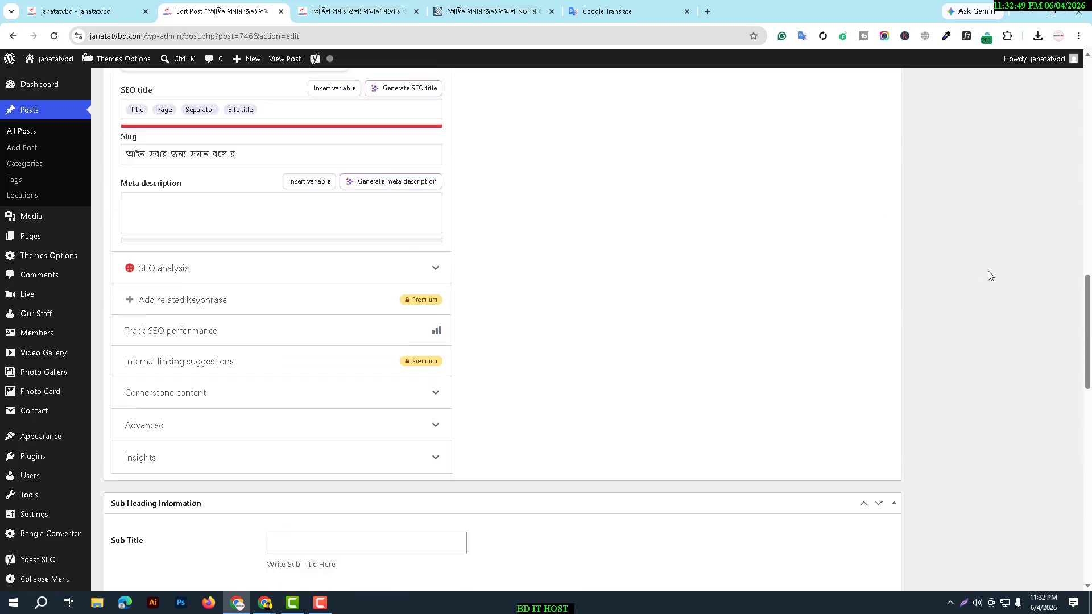
scroll(996, 270, up, 6)
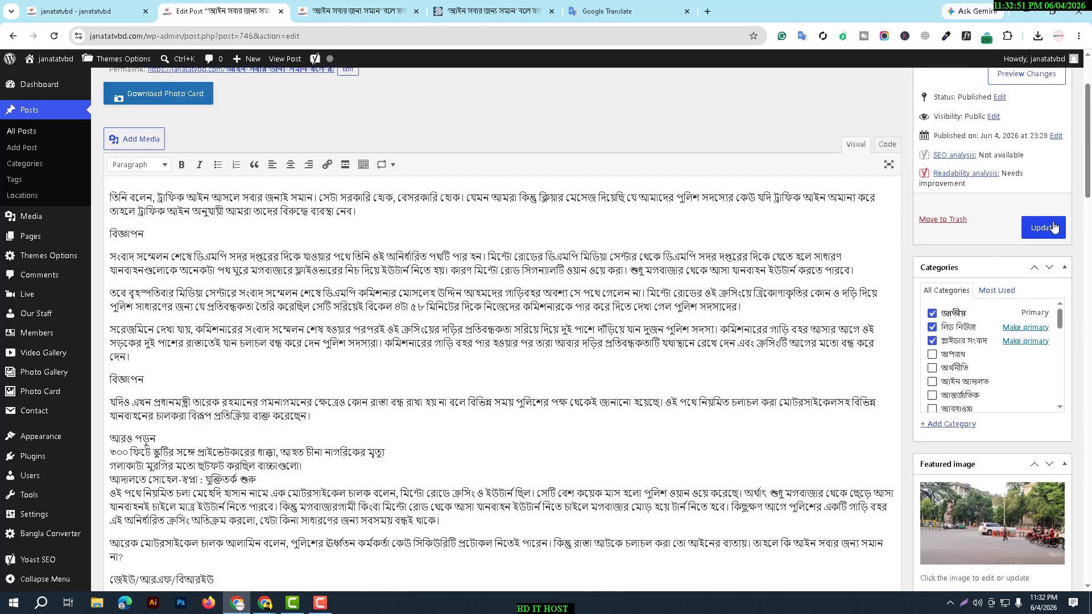
click(1044, 227)
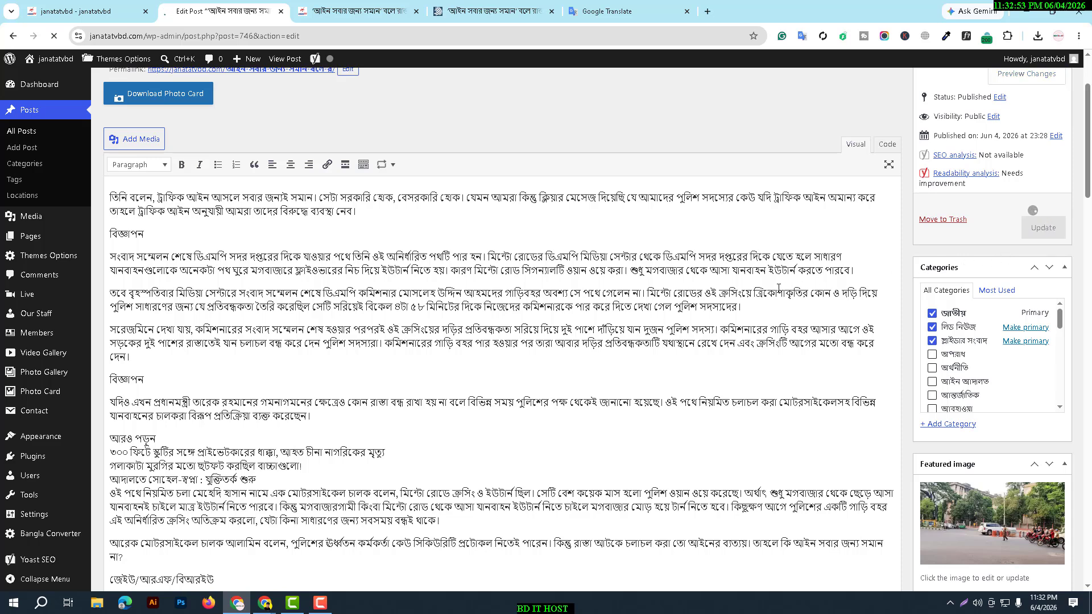
key(ctrl+Tab)
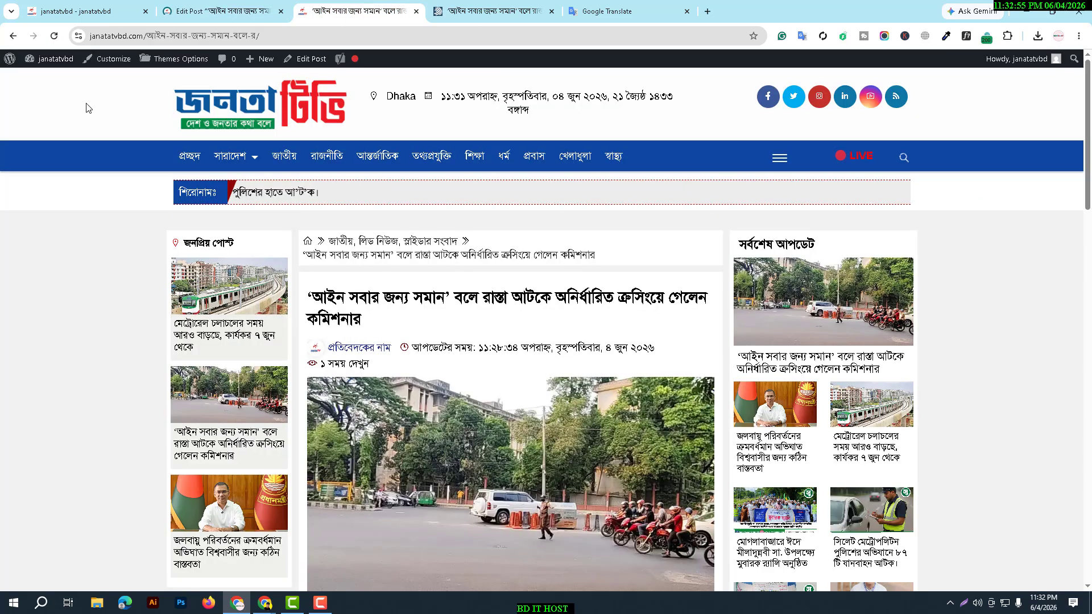
click(54, 35)
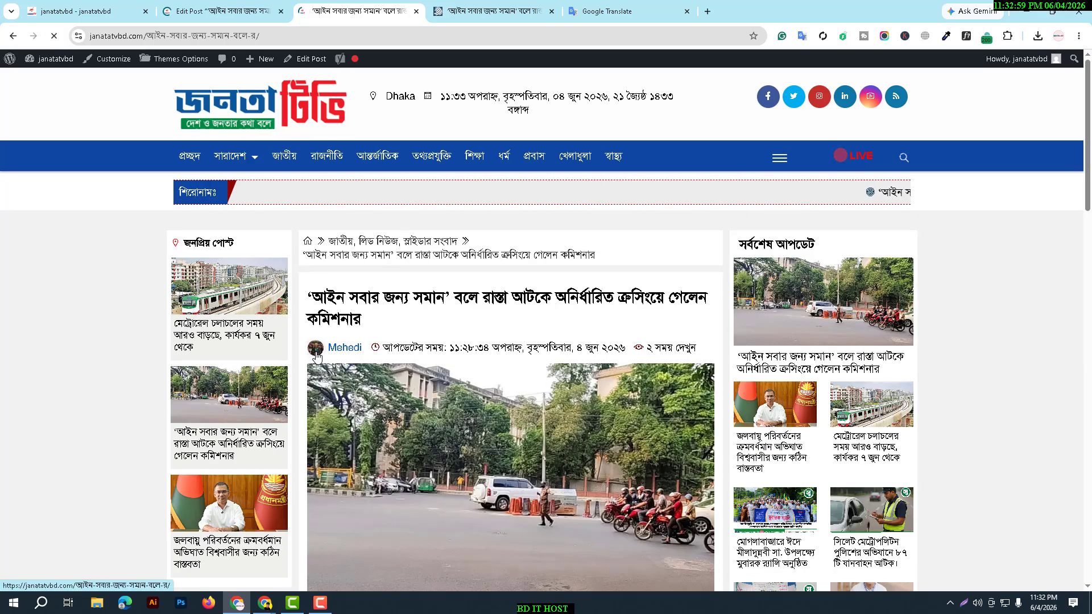
- Check the reporter byline on the public article and find the in-text photo's place in the Dhaka Post source article
drag(372, 348, 312, 350)
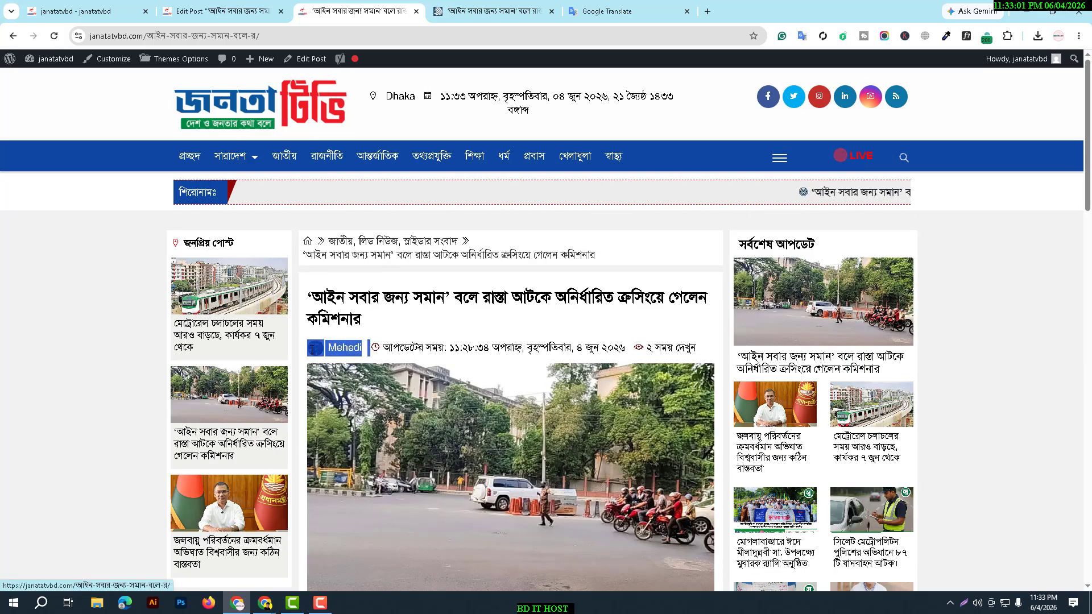
scroll(312, 359, down, 7)
click(435, 9)
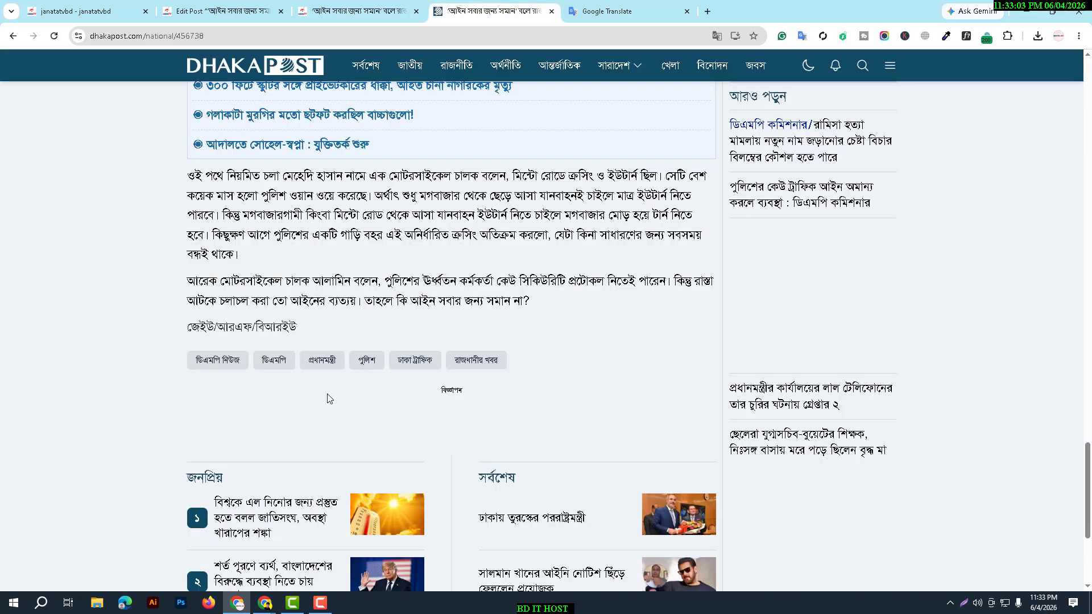
scroll(387, 341, up, 12)
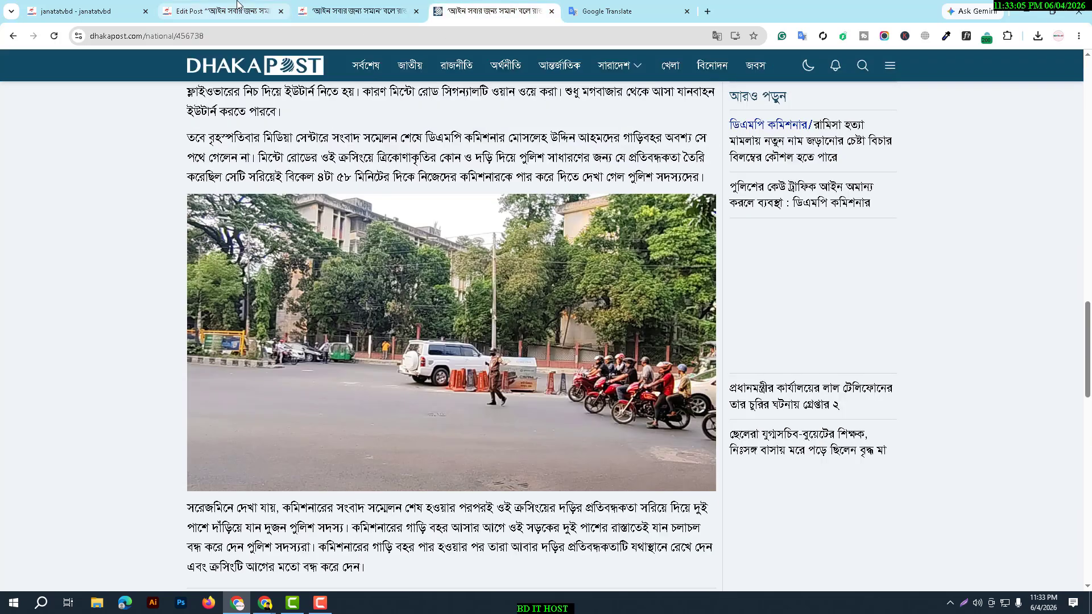
- Delete the word "বিজ্ঞাপন" above the paragraph starting "যদিও এখন" in the post body, leaving the cursor on that line
click(237, 4)
scroll(218, 316, down, 3)
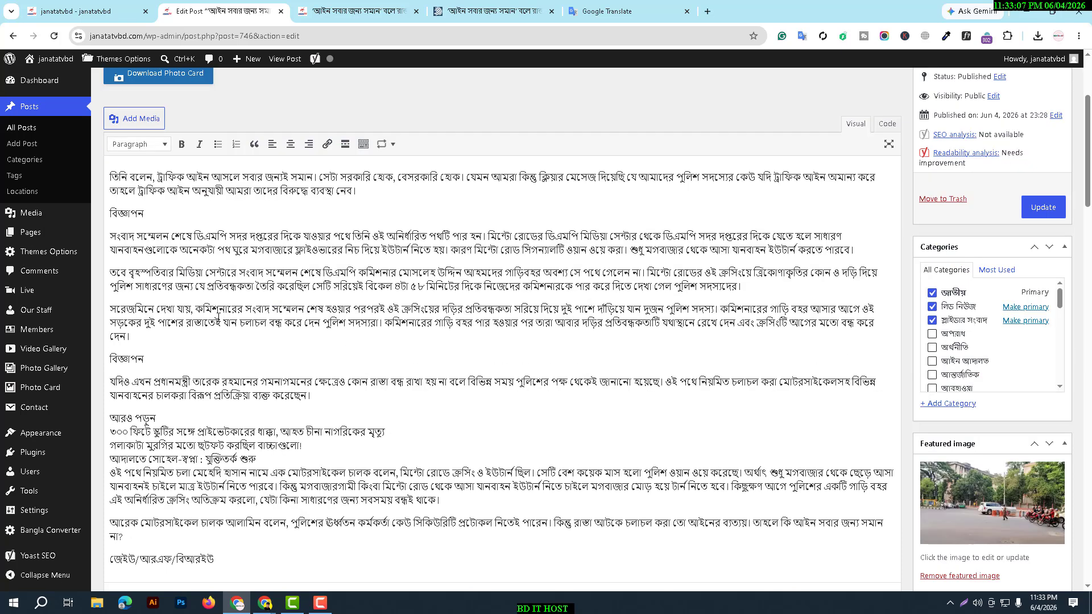
drag(152, 363, 106, 357)
key(Delete)
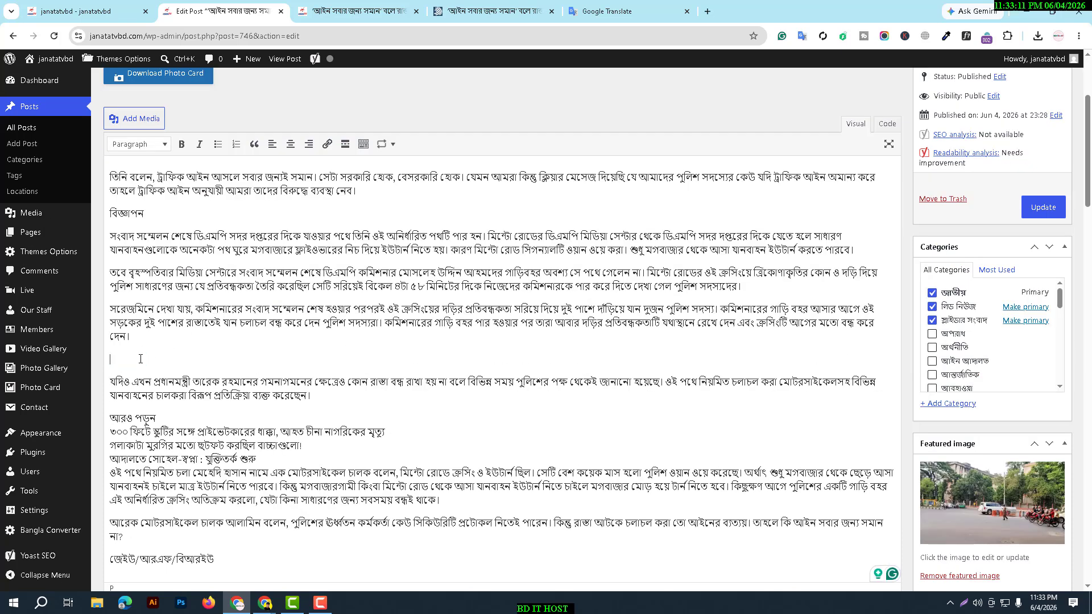
- Upload dhaka-post-dmp-commissioner-2-20260604192530.jpg from Downloads and insert it into the post at the emptied line
click(143, 121)
click(156, 106)
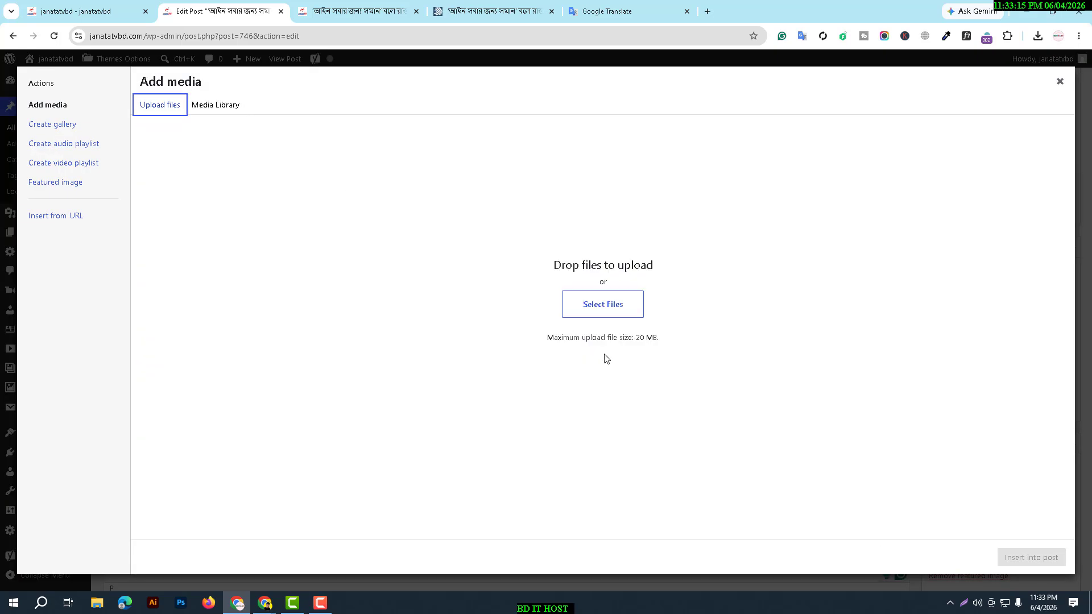
click(594, 305)
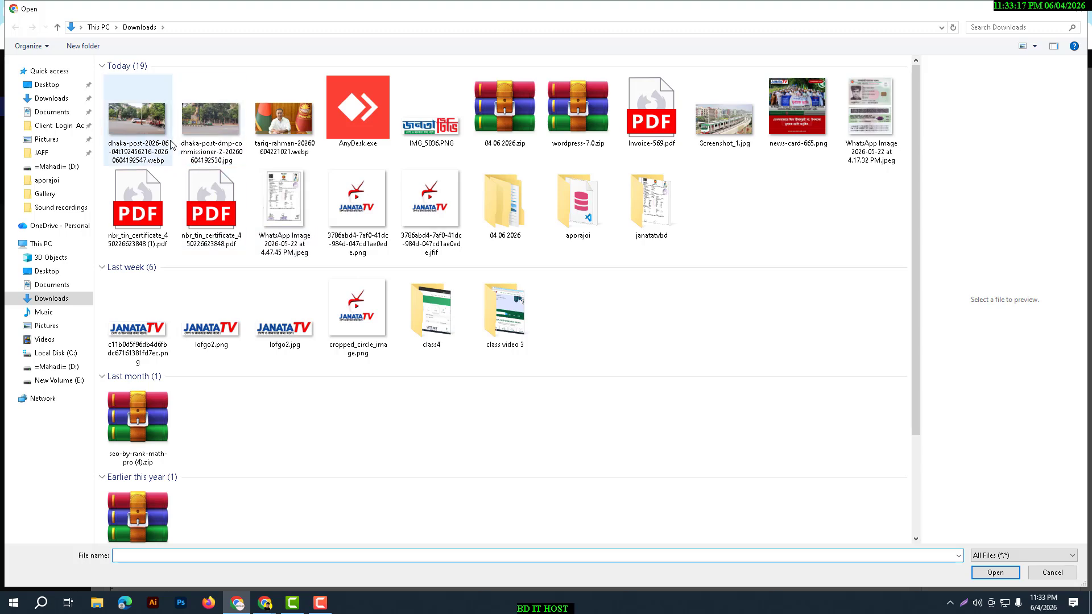
click(197, 136)
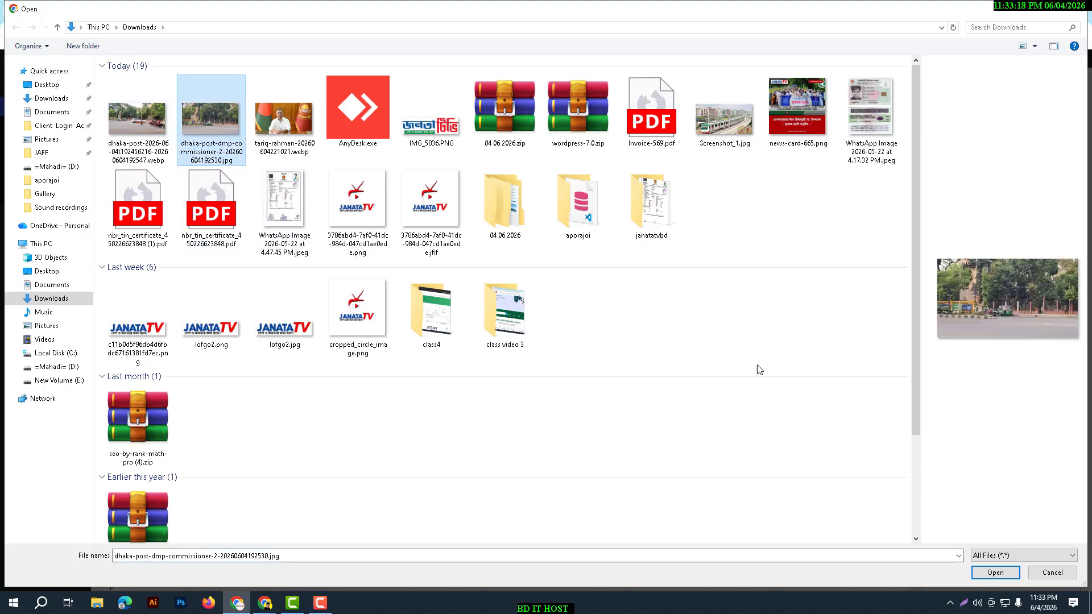
click(981, 572)
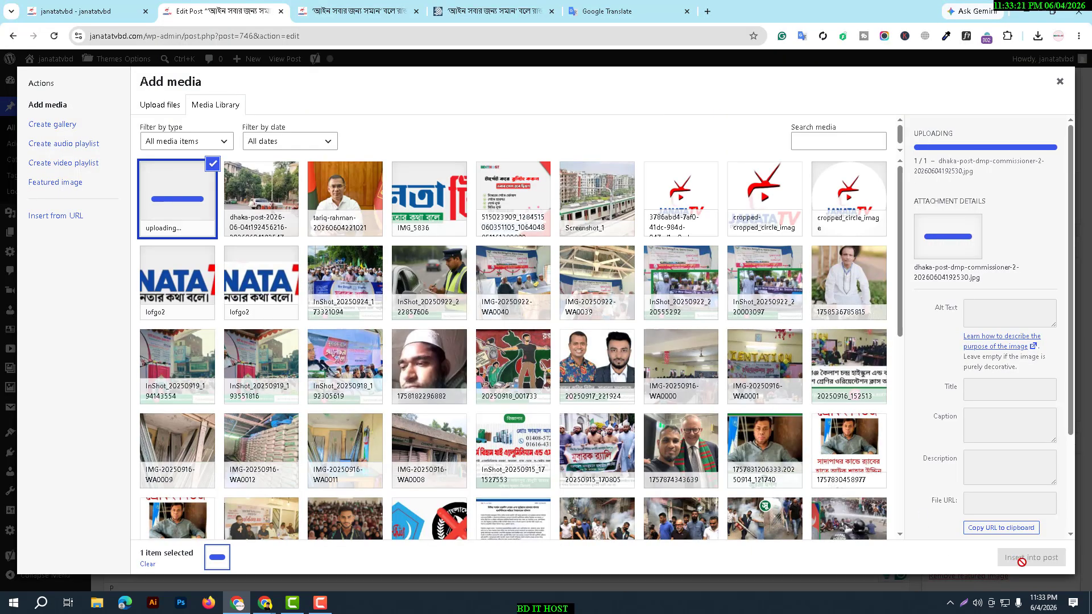
click(1022, 562)
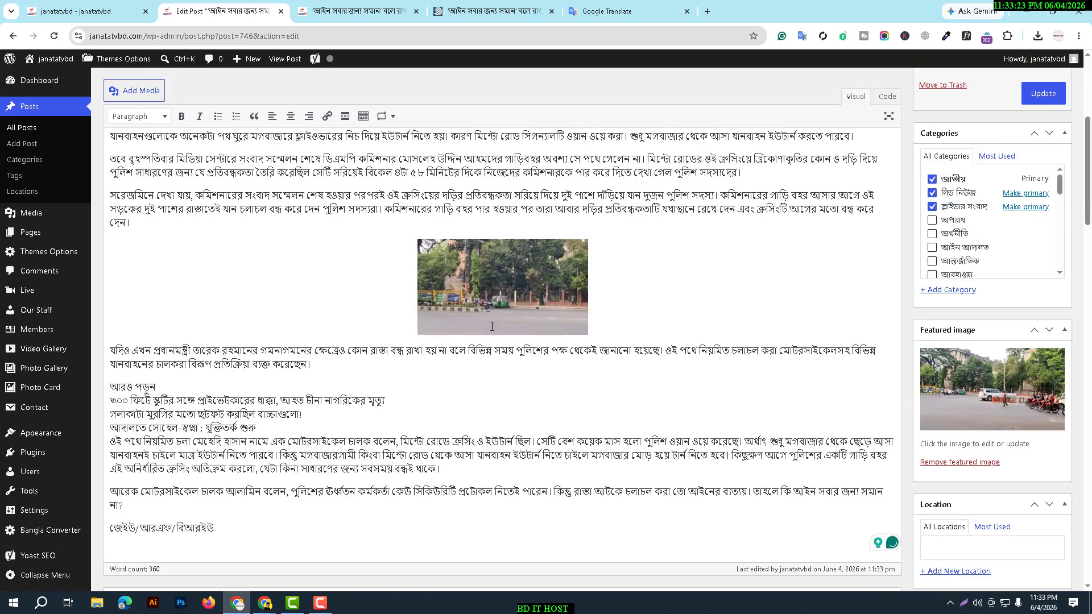
- Try left, no and right alignment on the inserted image and return it to centre alignment
click(492, 325)
click(456, 222)
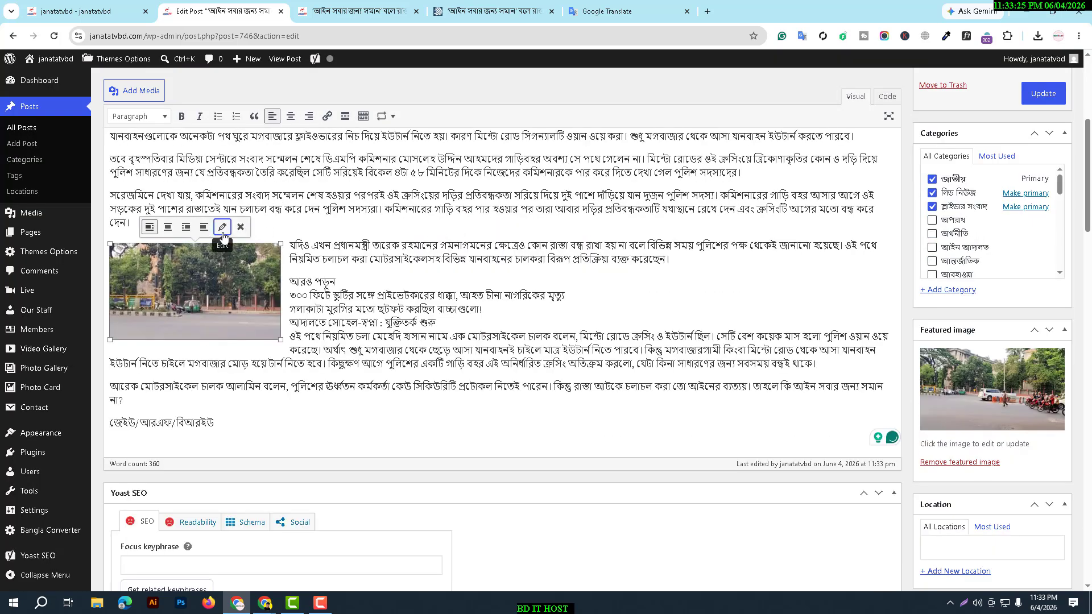
click(204, 223)
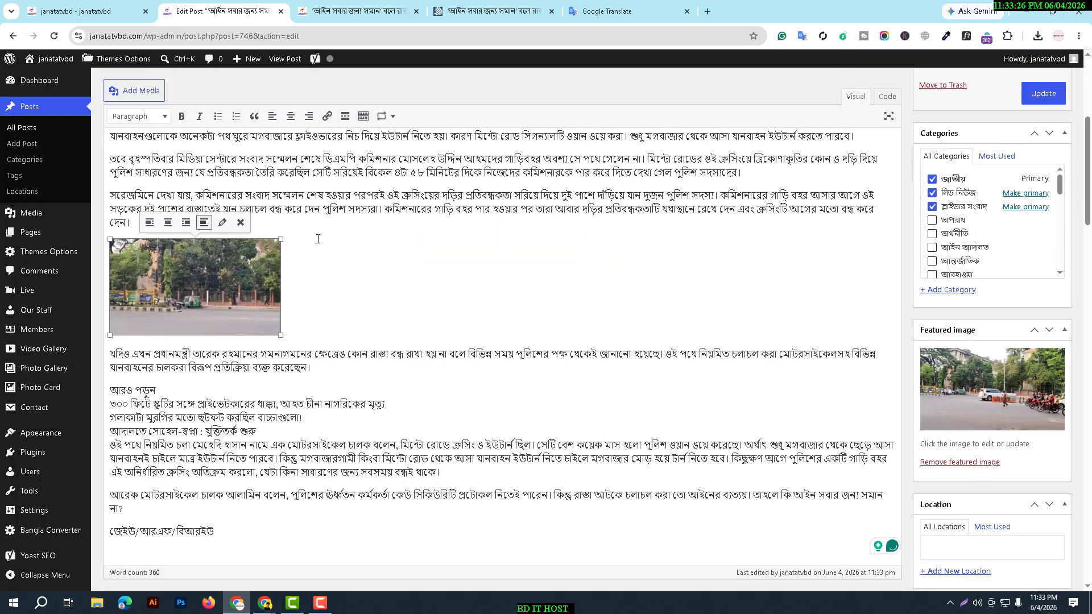
click(186, 223)
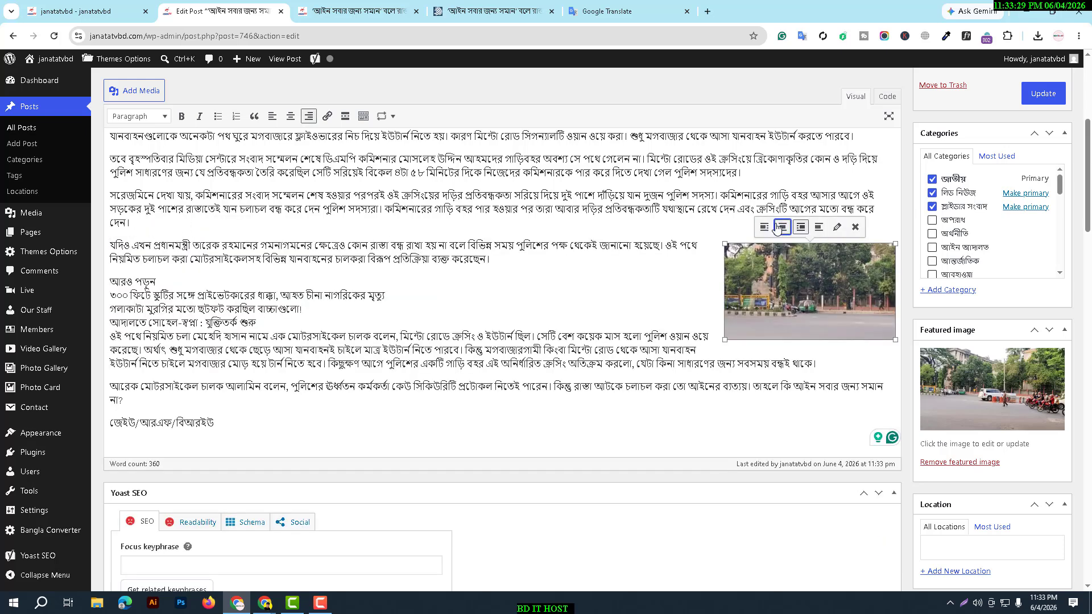
click(783, 227)
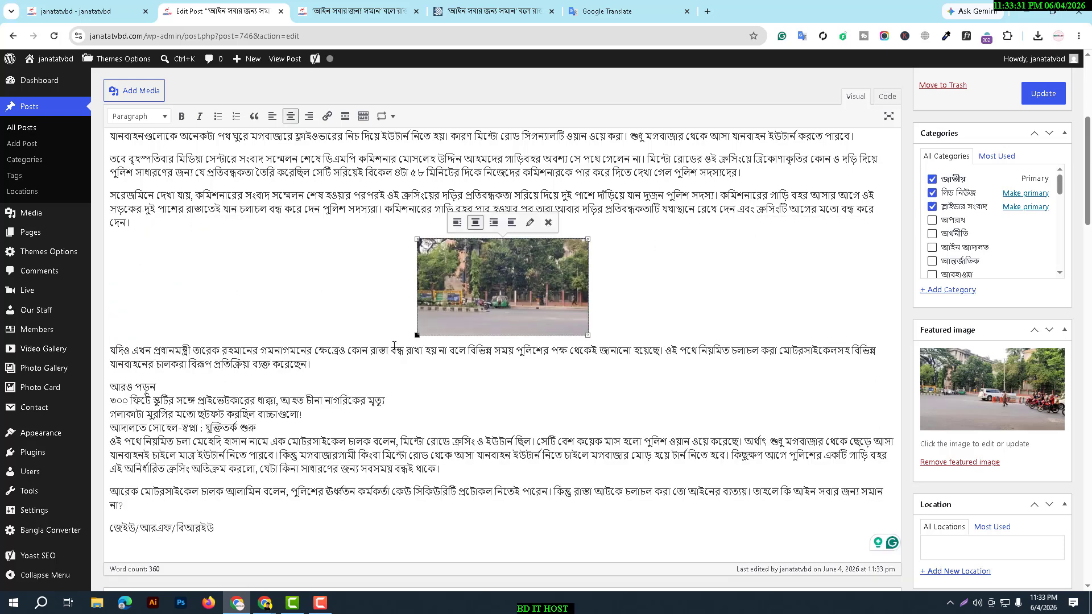
- Set the inserted image's size to Full Size – 1280 × 720 in its image details and review it in the post
drag(416, 337, 274, 416)
click(529, 223)
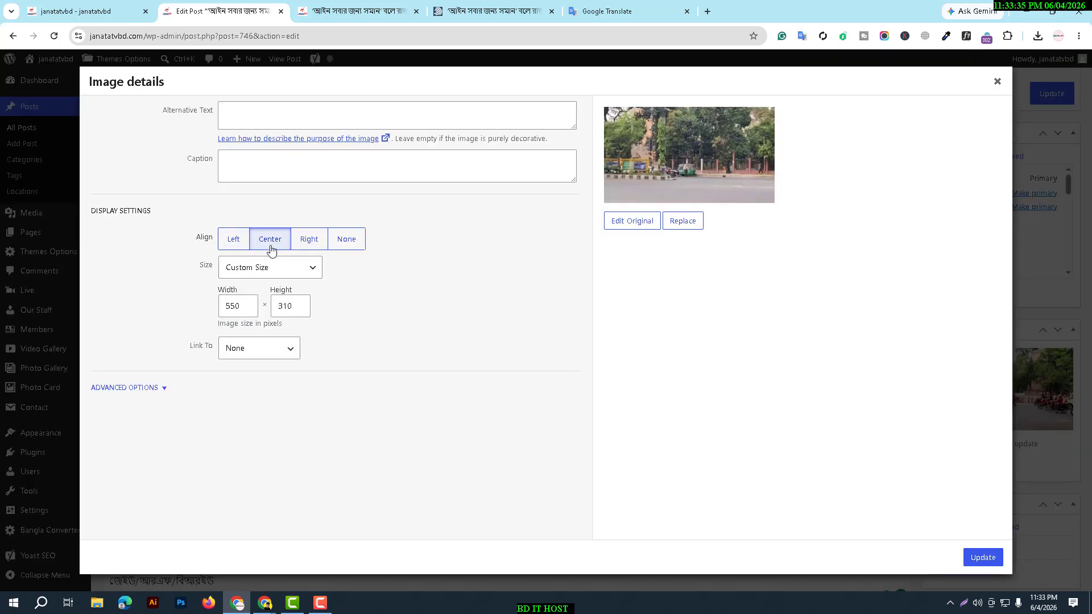
click(275, 348)
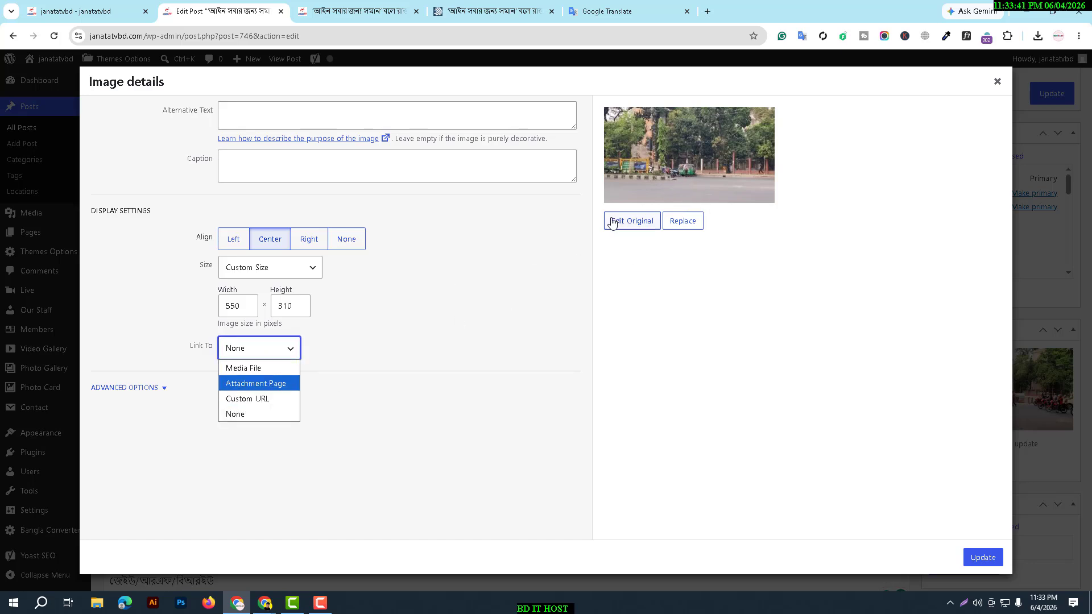
click(245, 268)
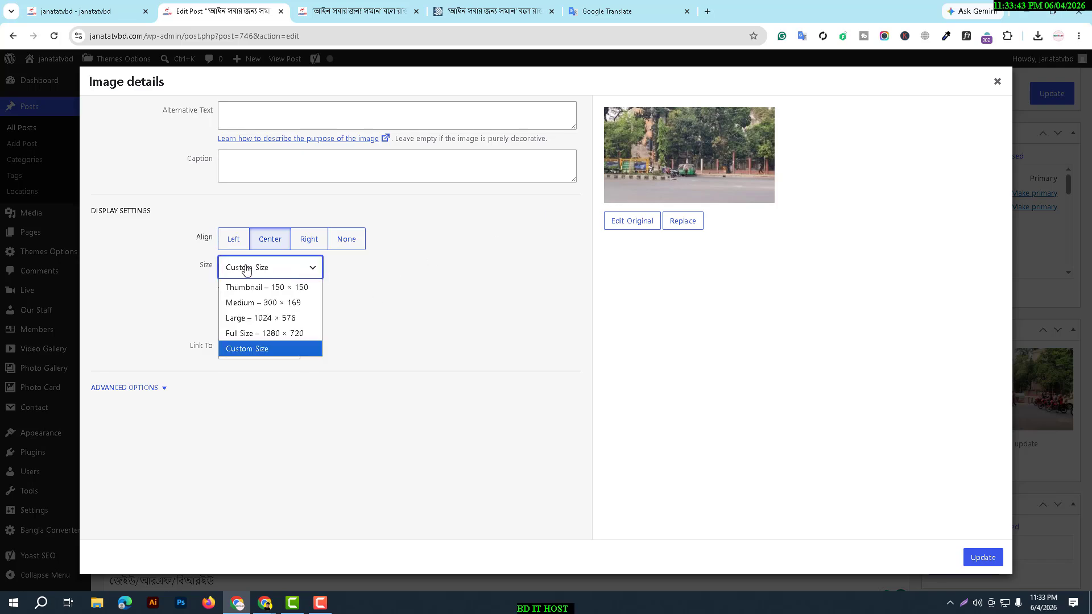
click(247, 336)
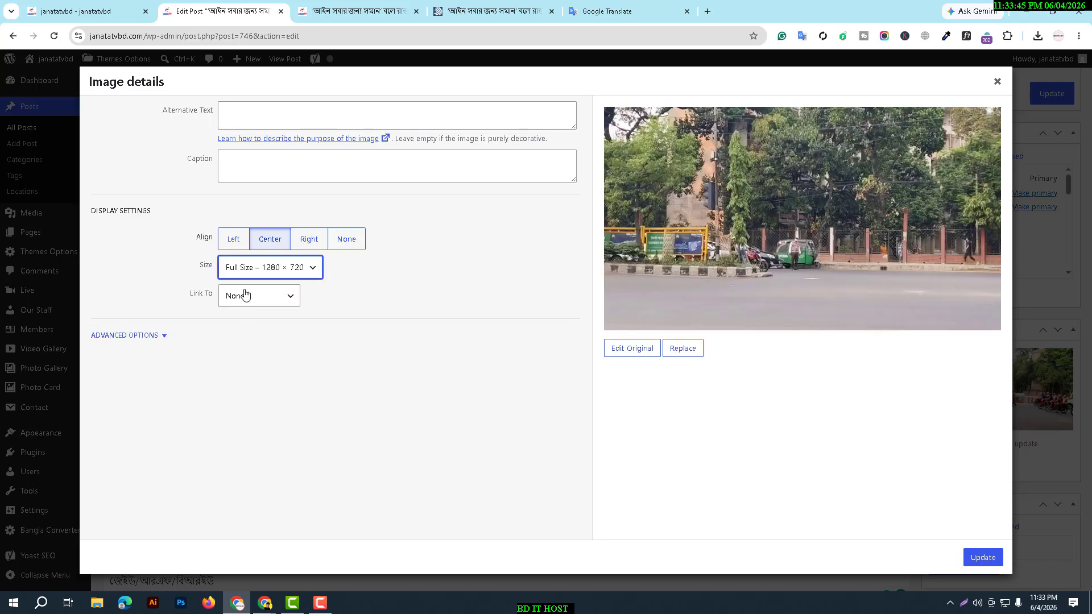
click(982, 558)
scroll(565, 360, down, 4)
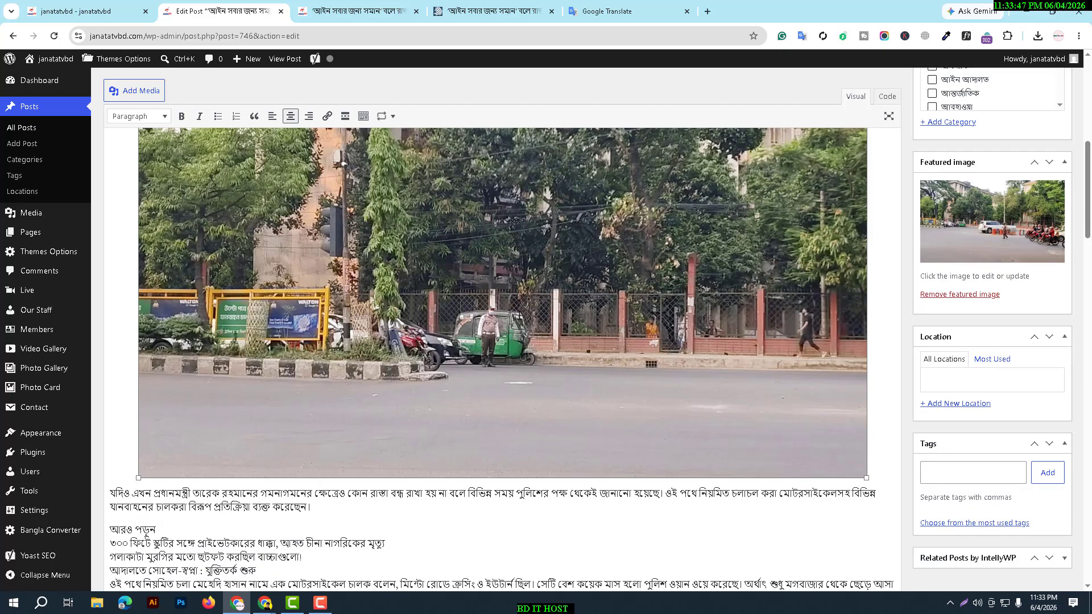
scroll(564, 360, up, 6)
scroll(540, 359, down, 3)
scroll(521, 355, up, 1)
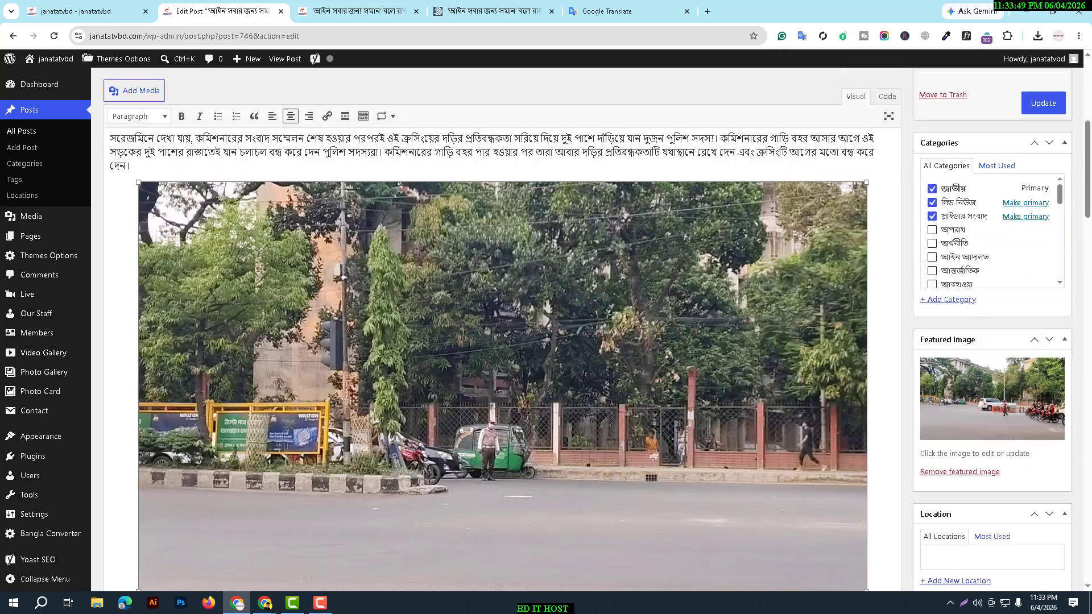
- Reopen the inserted image's details and make it link to a custom URL
click(530, 166)
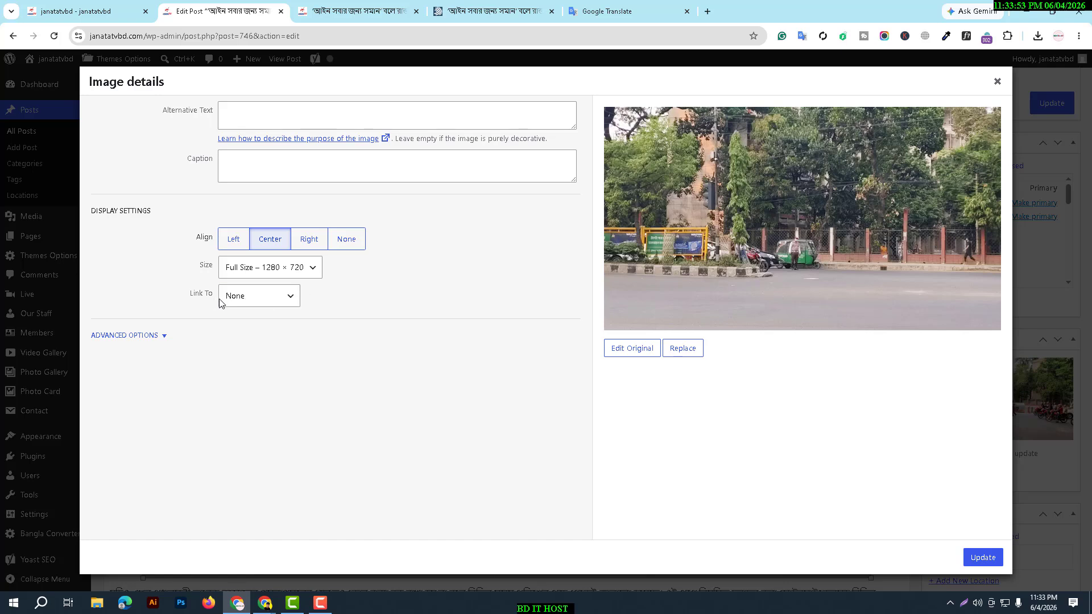
click(236, 302)
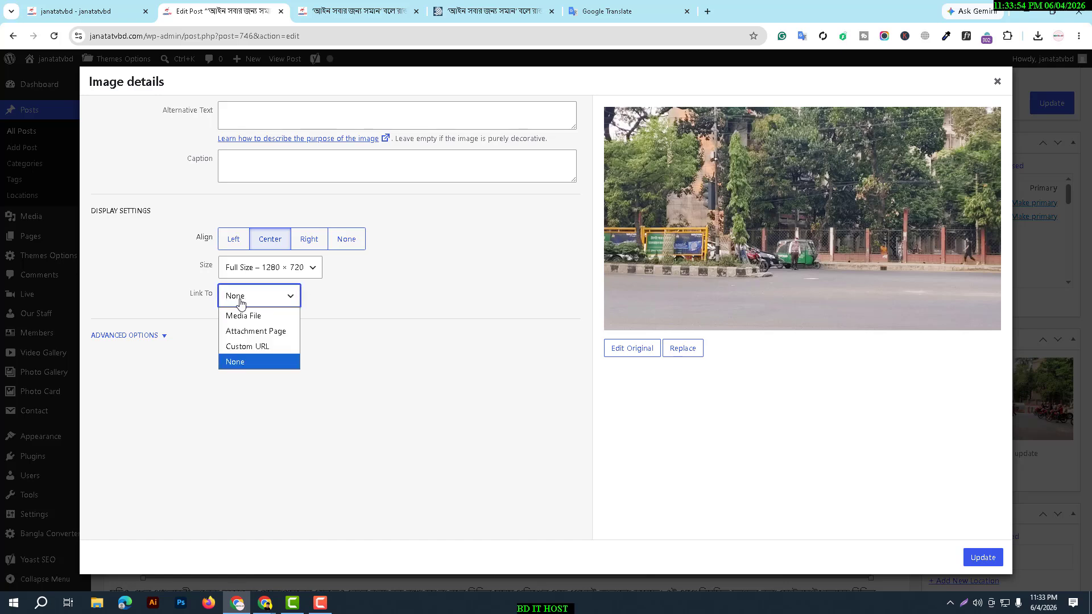
click(253, 346)
click(256, 325)
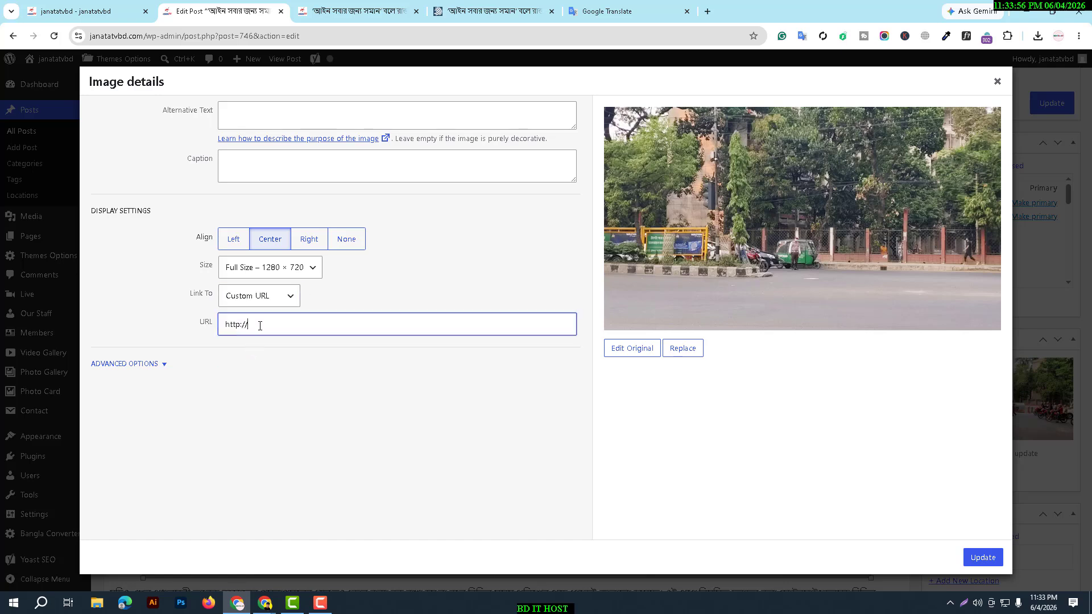
- Open bdithost.com in a new browser tab and copy its full address
click(707, 11)
text(bd)
key(Return)
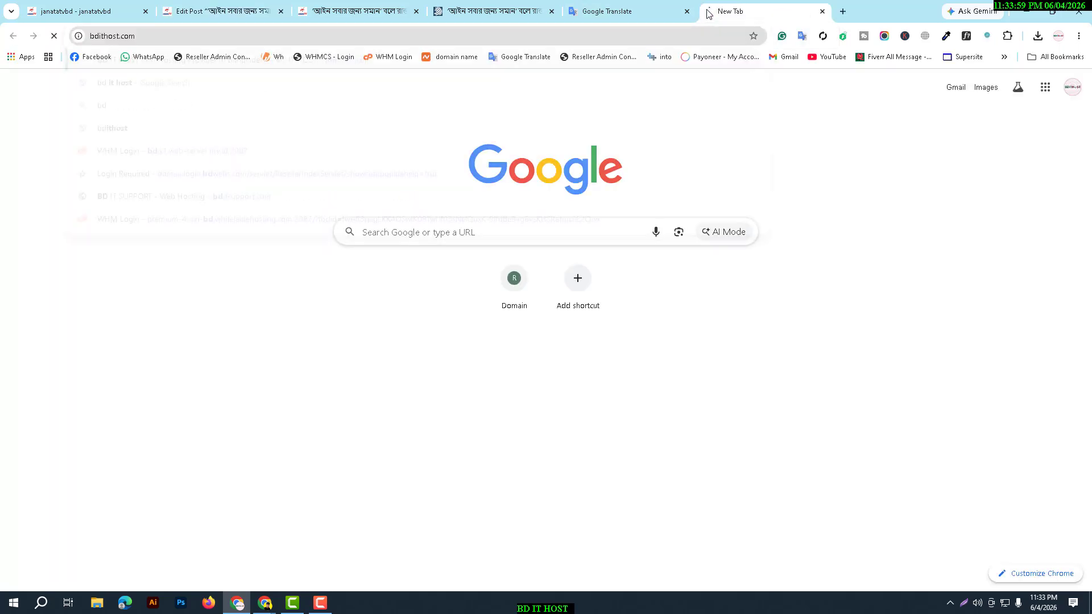
double_click(129, 36)
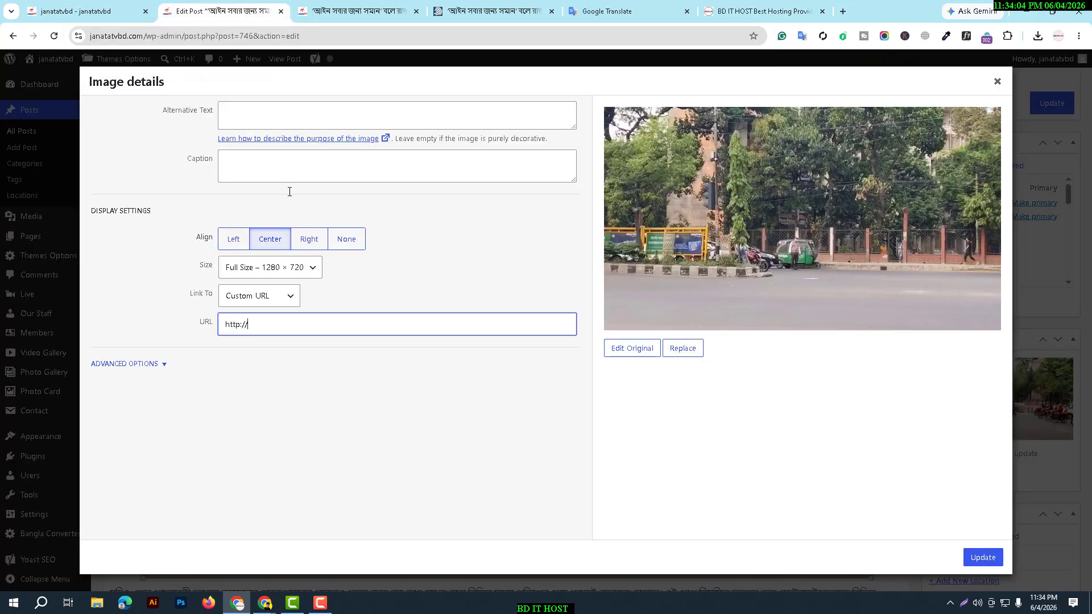
click(222, 11)
key(ctrl+a)
text(https://bdithost.com/)
click(161, 366)
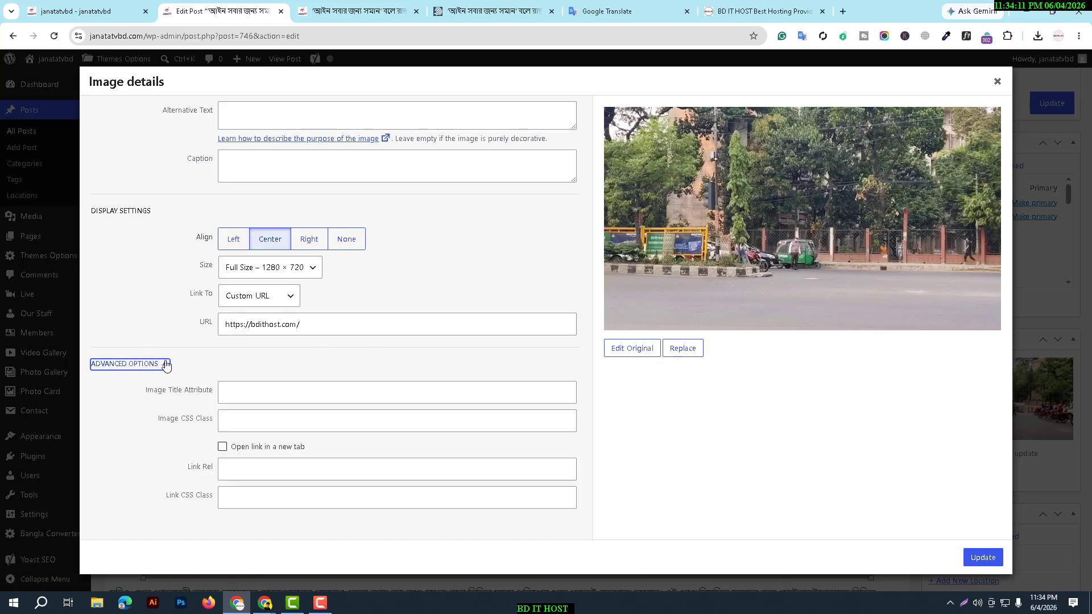
click(166, 365)
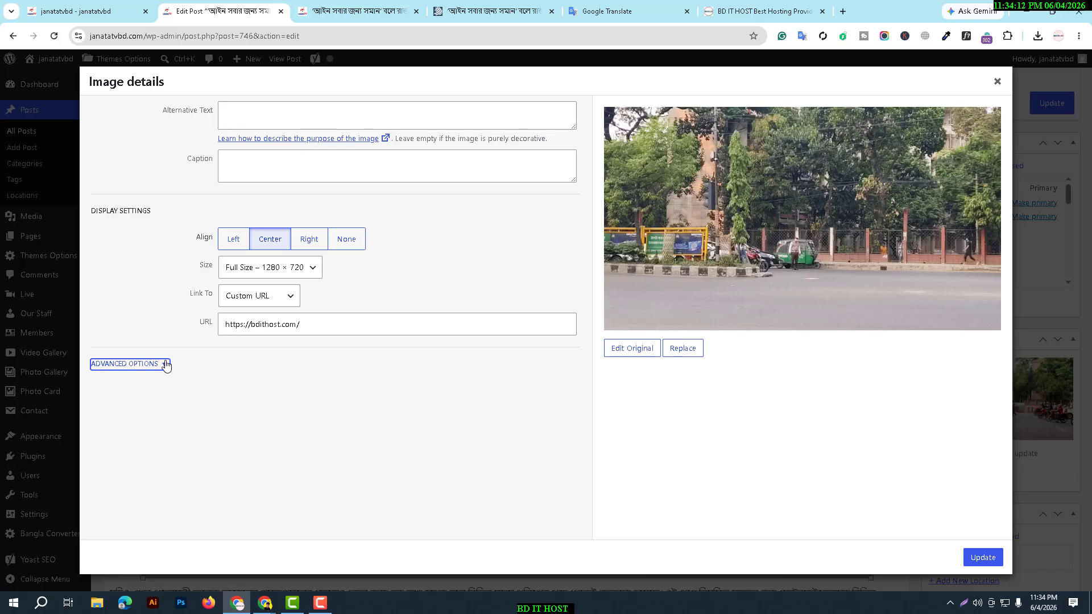
click(516, 319)
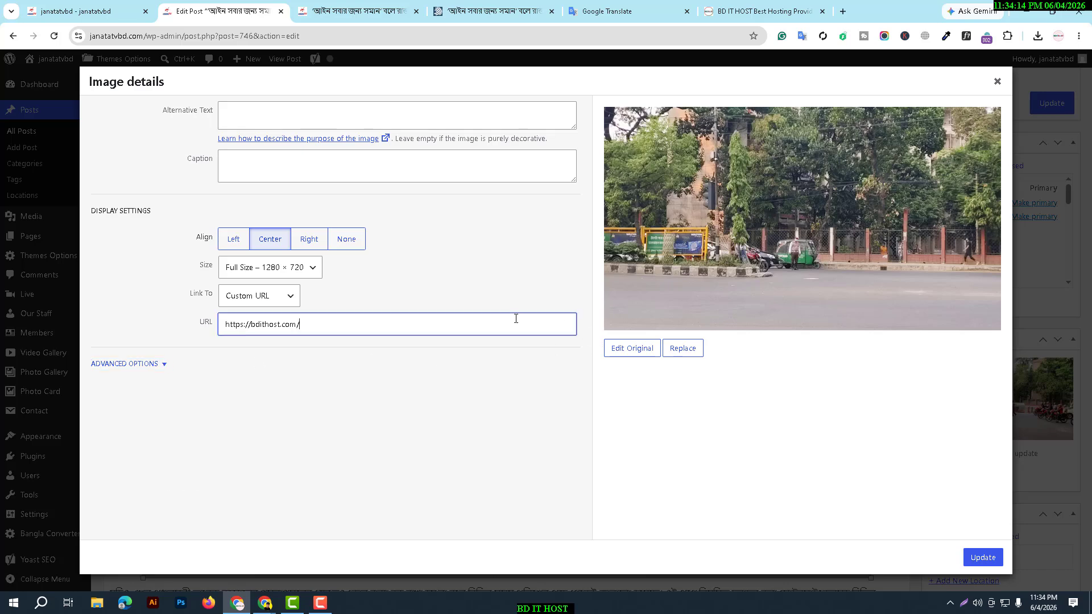
click(983, 557)
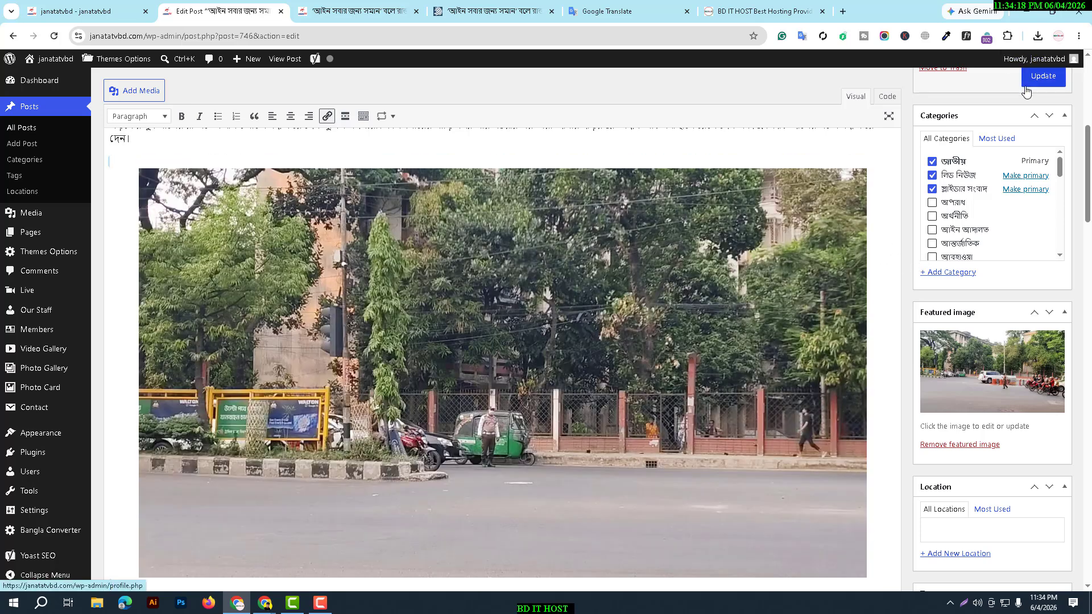
- Update the post with the linked image and reload its public article page
click(1030, 78)
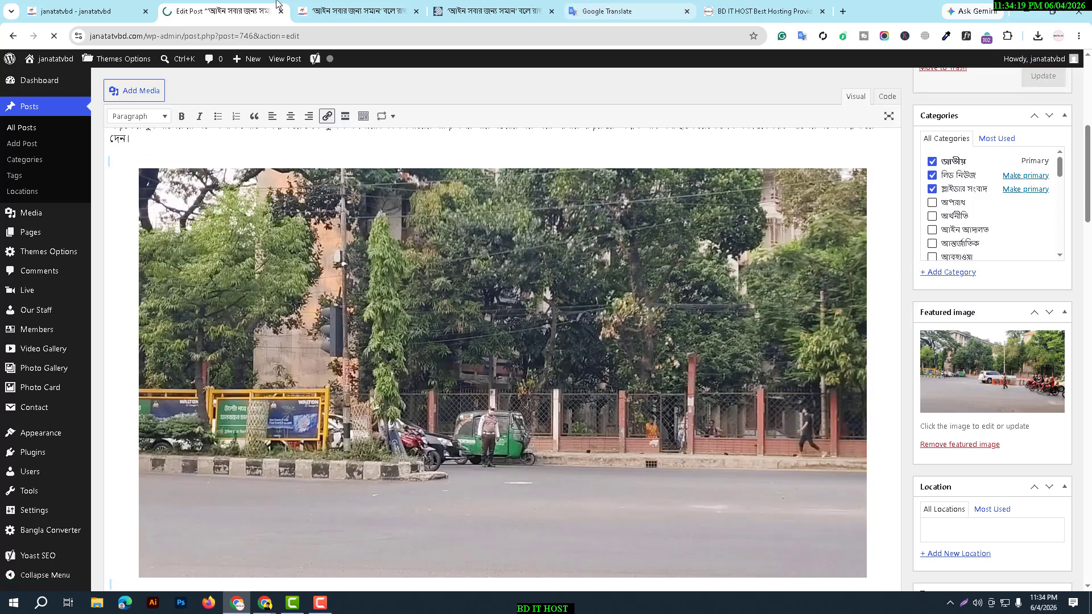
click(319, 6)
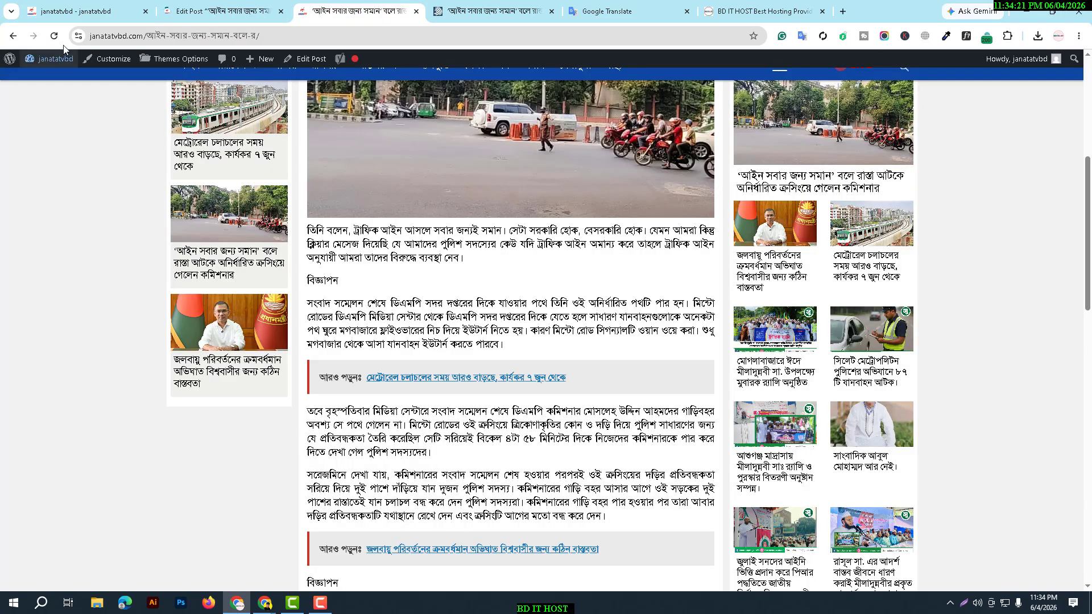
click(54, 35)
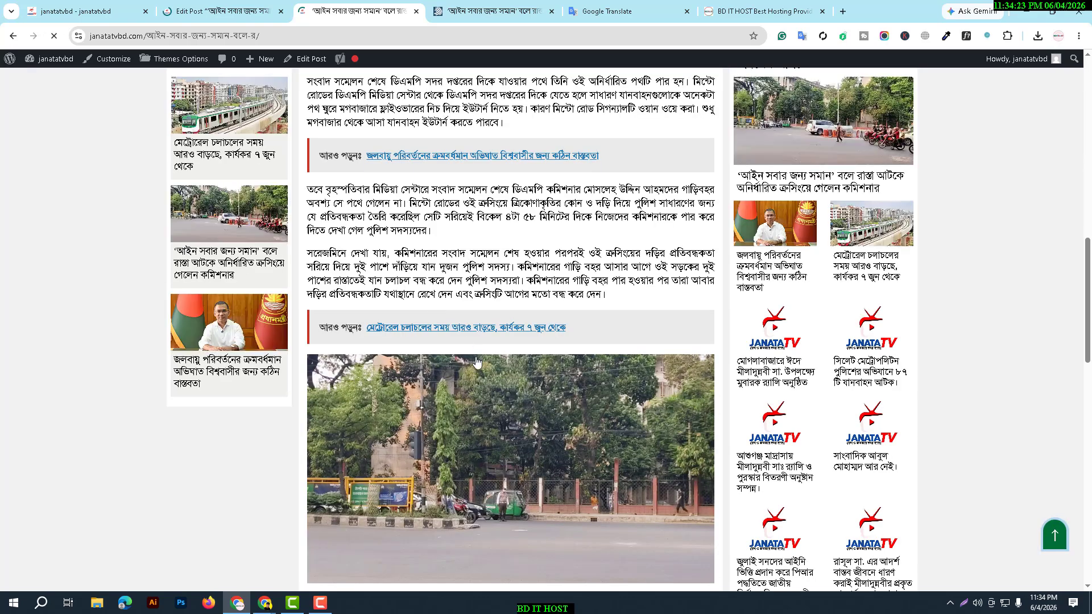
- Test the inserted image's link on the public article and return to the article
scroll(477, 341, down, 5)
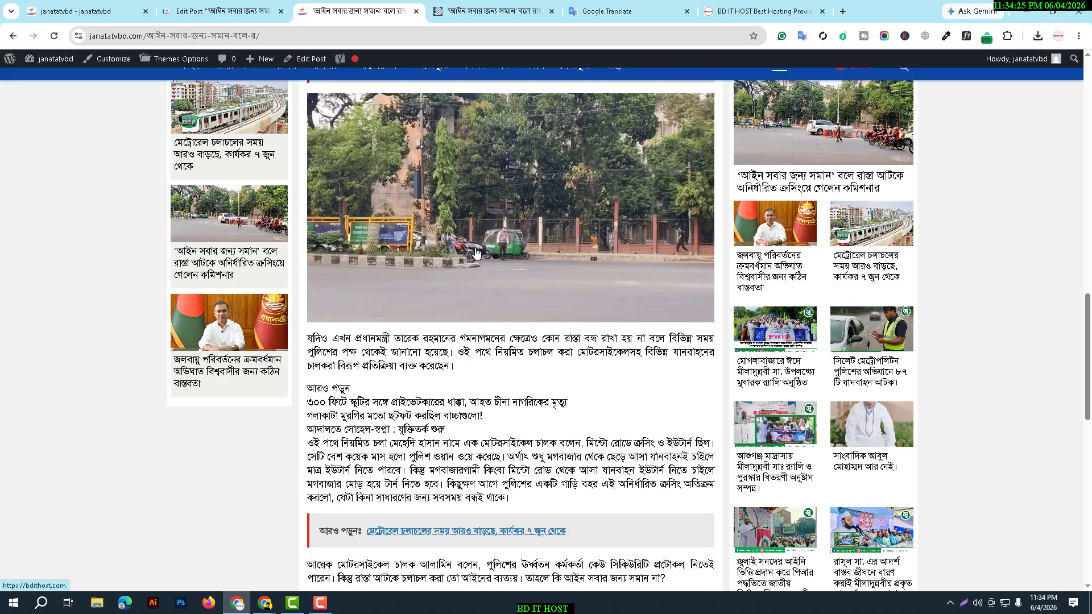
click(384, 149)
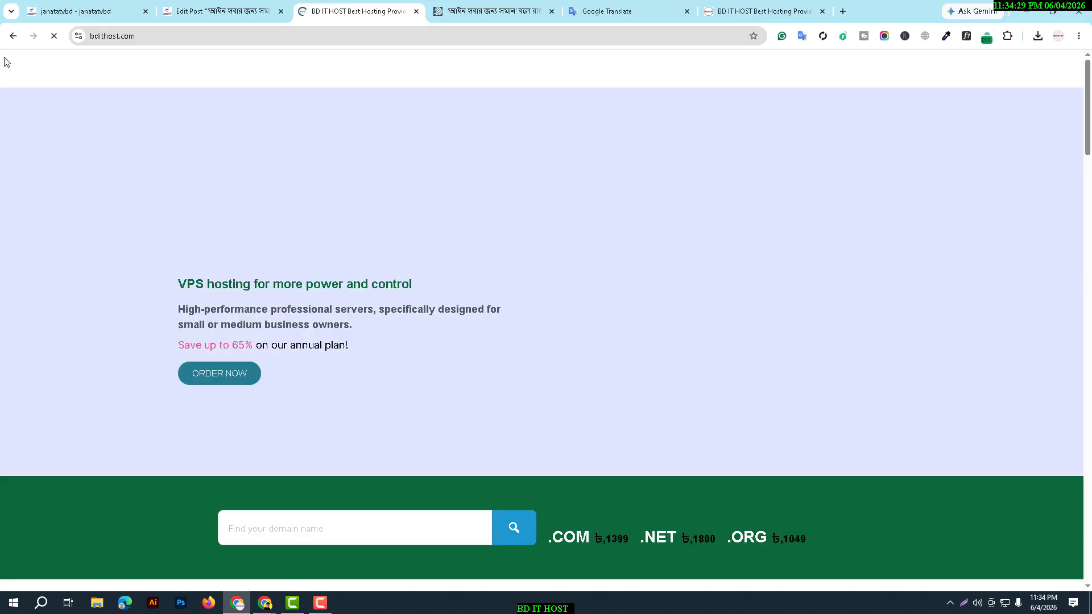
click(12, 38)
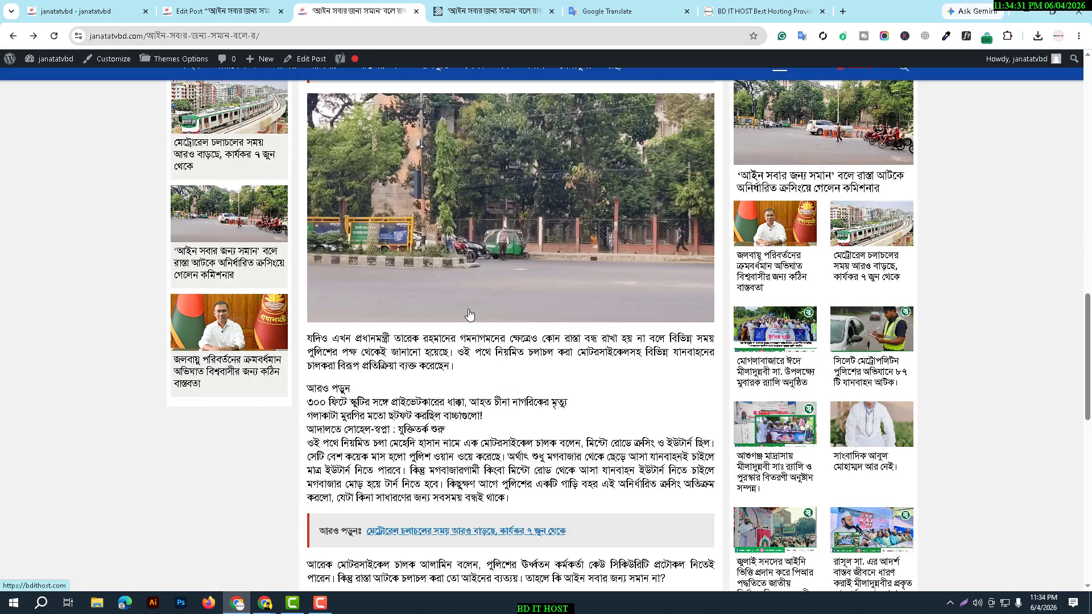
- Return to the post editor and make the article's opening paragraph bold and italic
scroll(469, 312, up, 3)
click(191, 11)
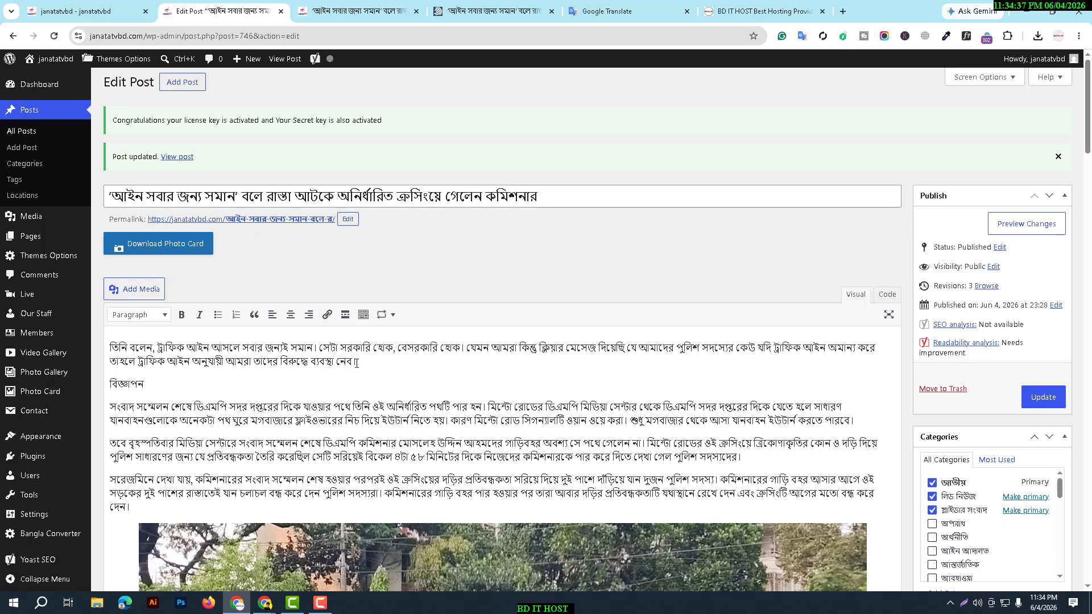
drag(357, 362, 78, 337)
click(182, 316)
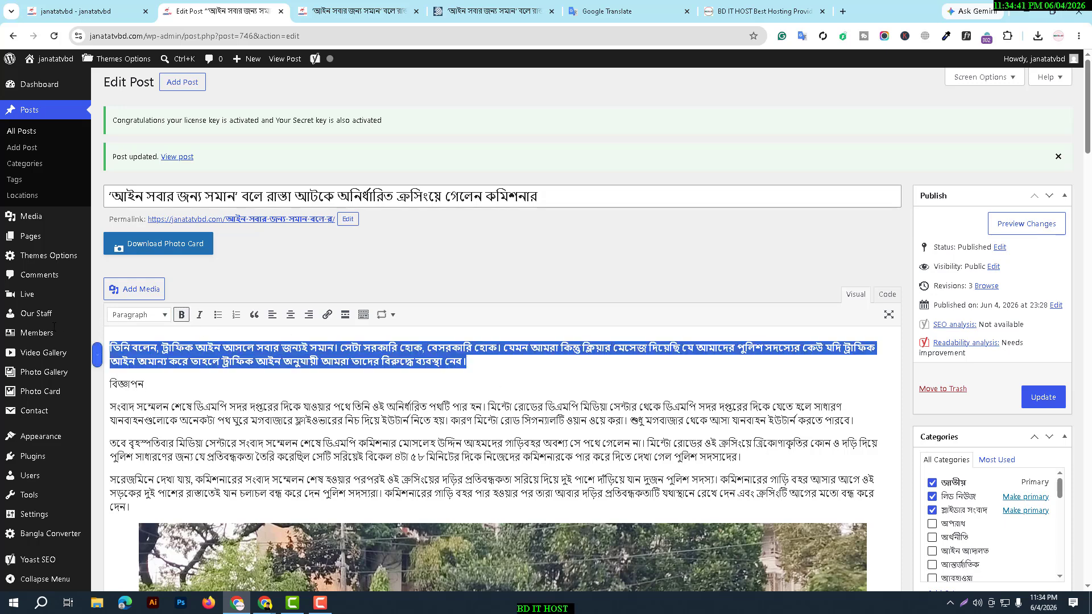
click(199, 316)
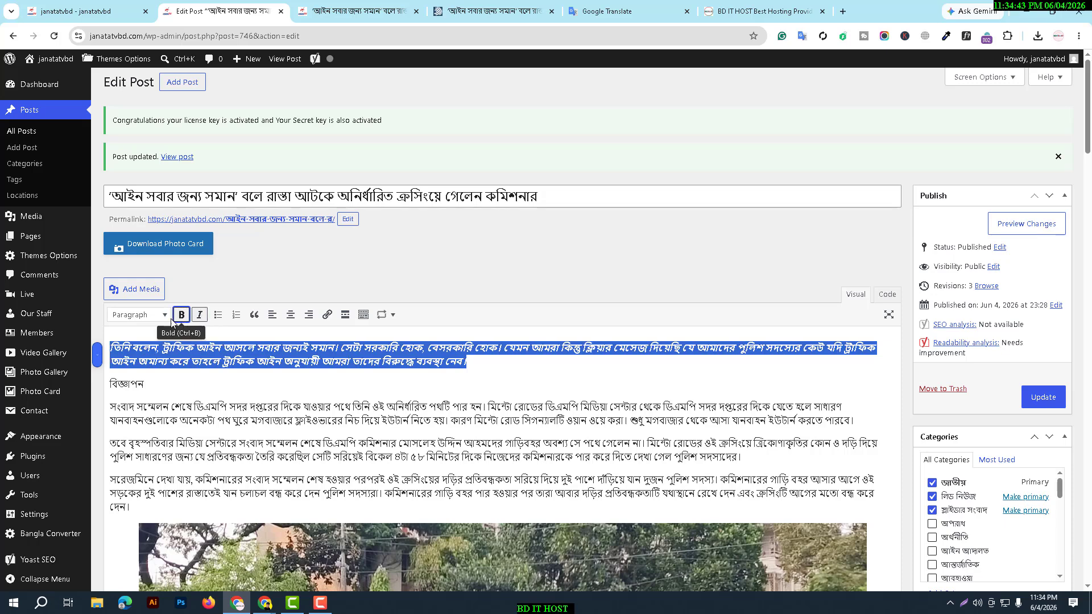
- Try Heading 6 and Heading 3 on the opening paragraph, and format it as Heading 2
click(140, 314)
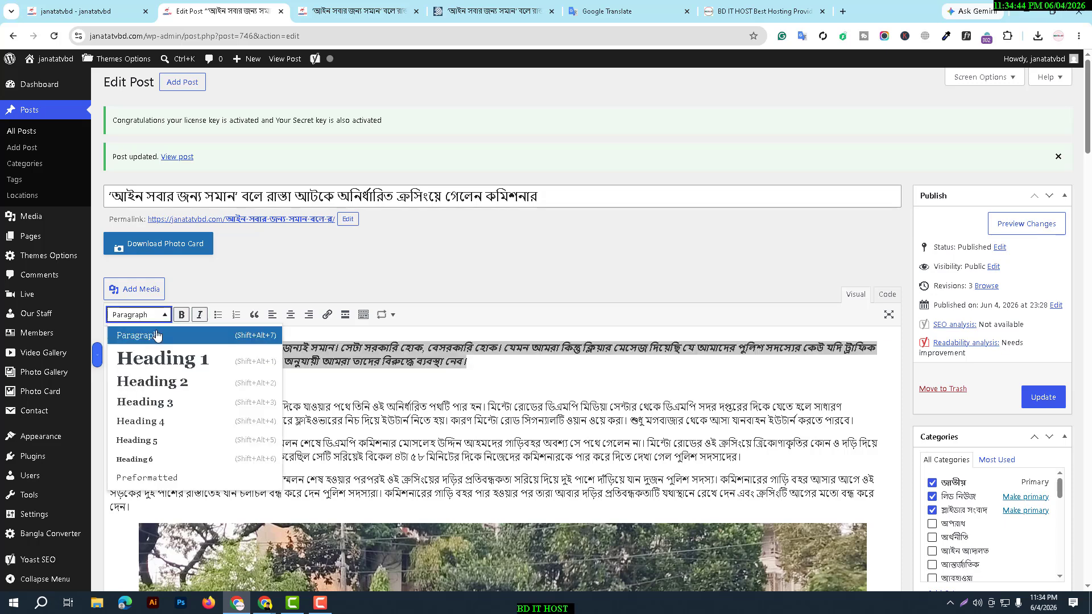
click(147, 459)
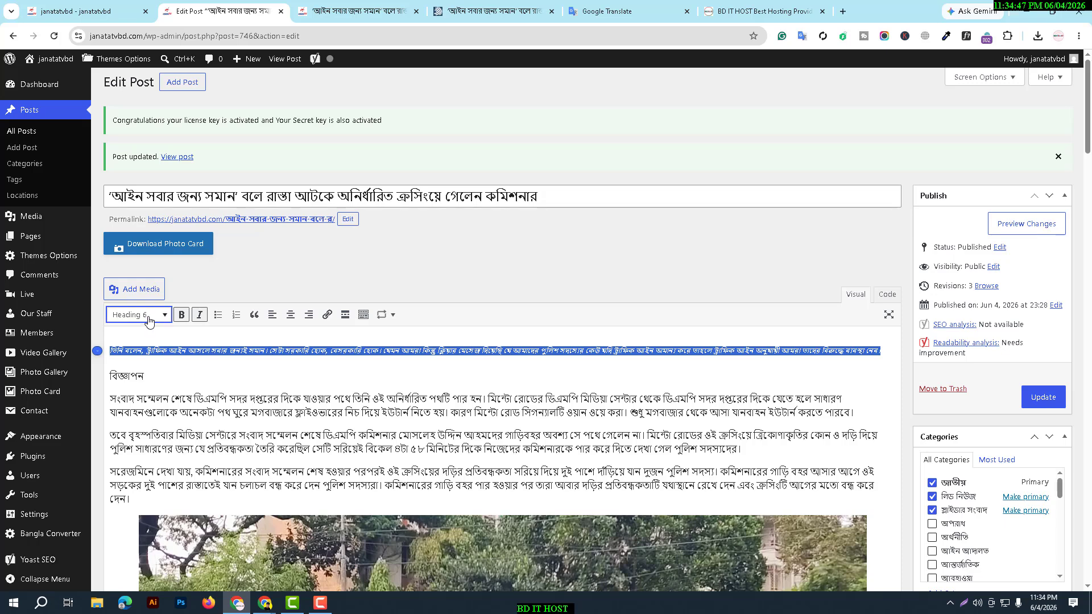
click(149, 318)
click(151, 400)
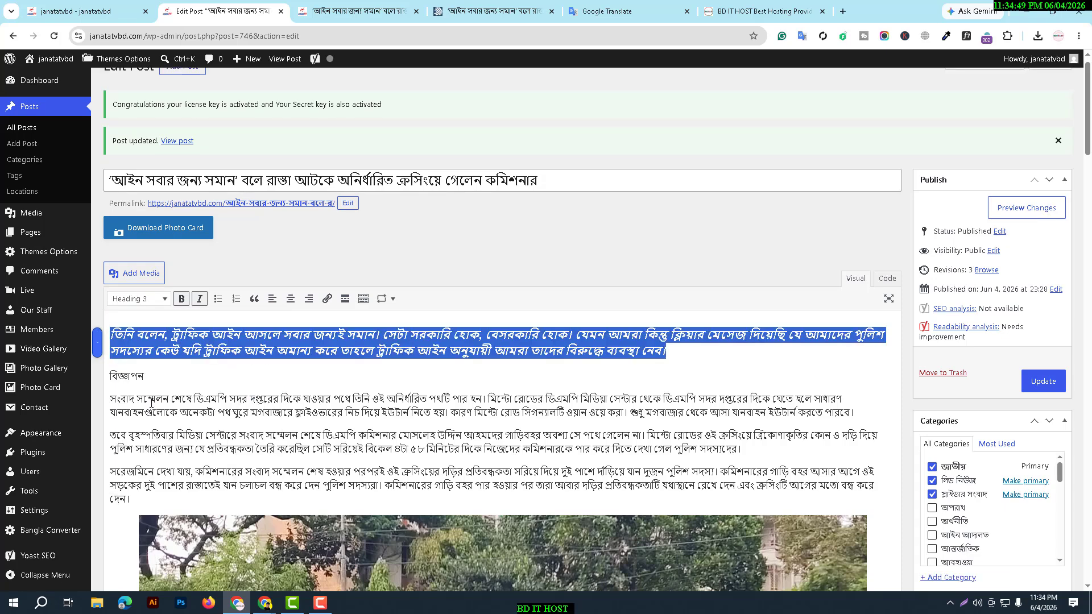
click(185, 337)
click(156, 300)
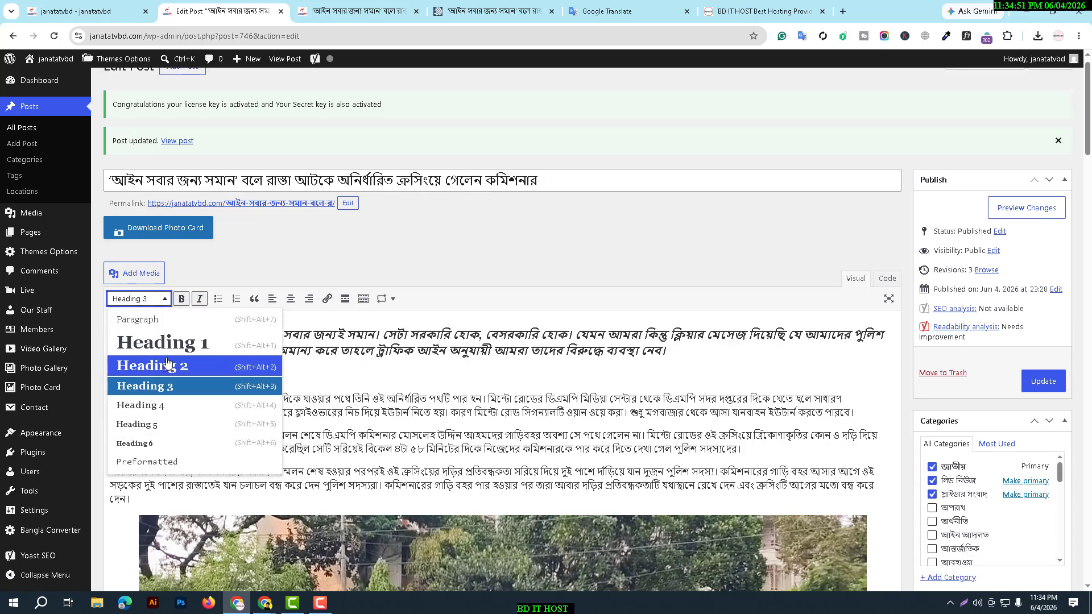
click(142, 363)
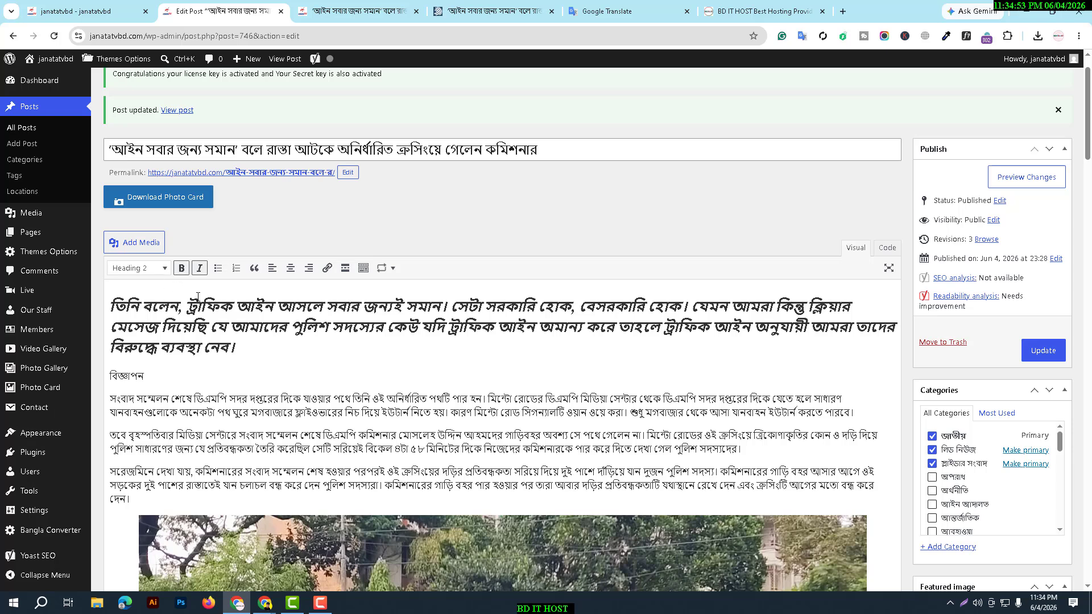
- Try right alignment on the opening heading, set it to left-aligned and look over the related-post options
click(291, 267)
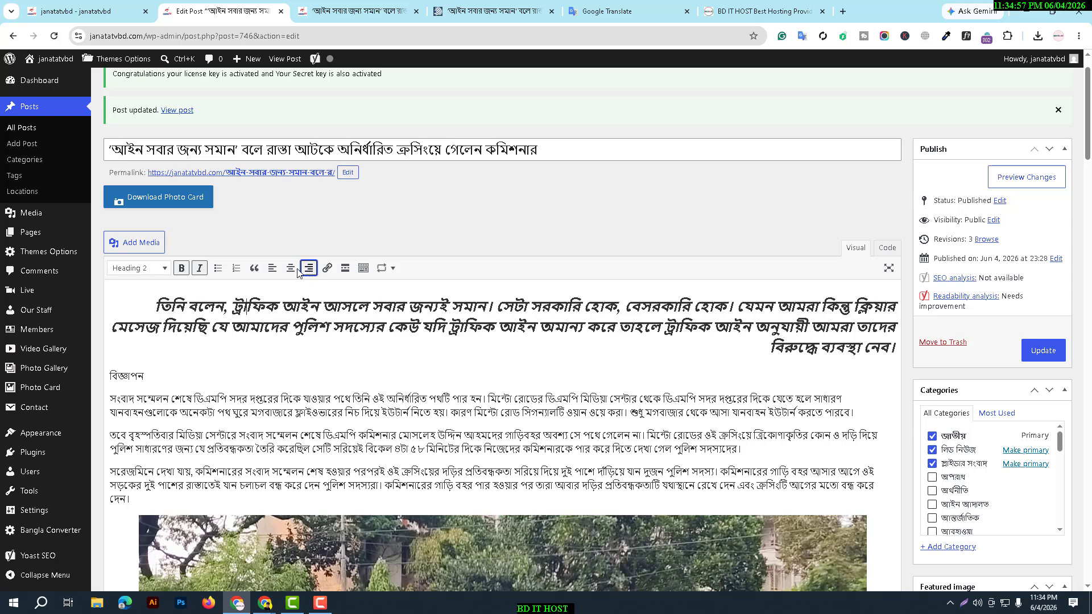
click(272, 273)
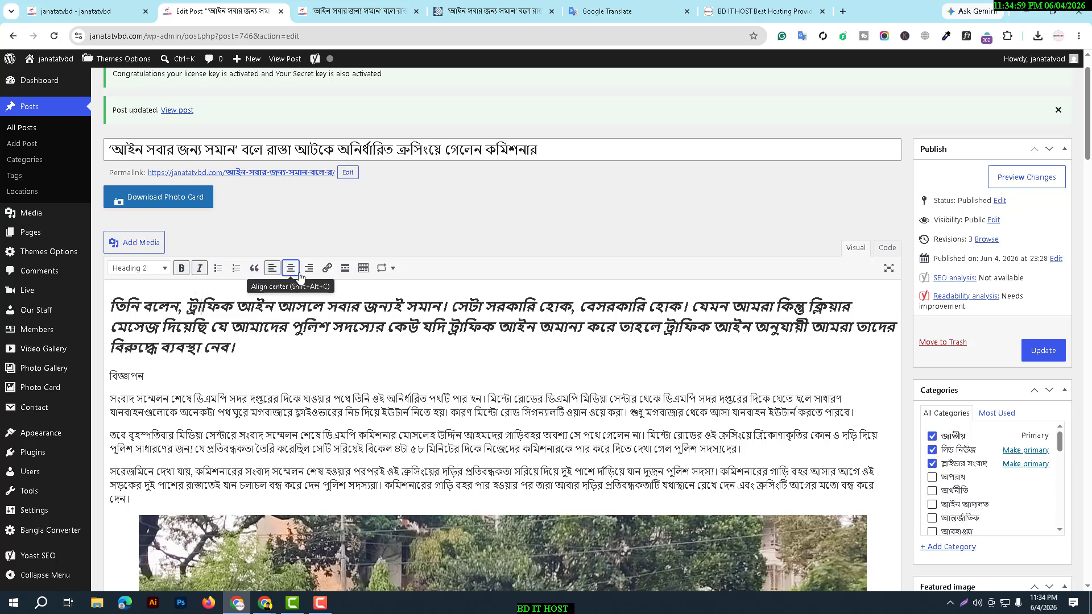
click(392, 269)
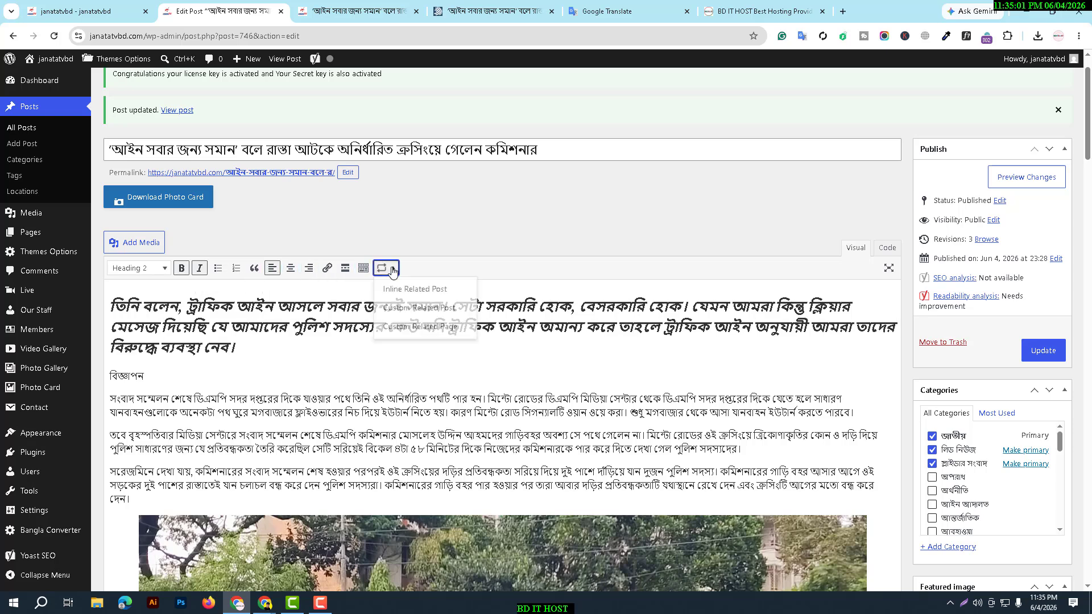
click(392, 269)
- Show the additional formatting tools and colour the whole opening heading red
click(363, 268)
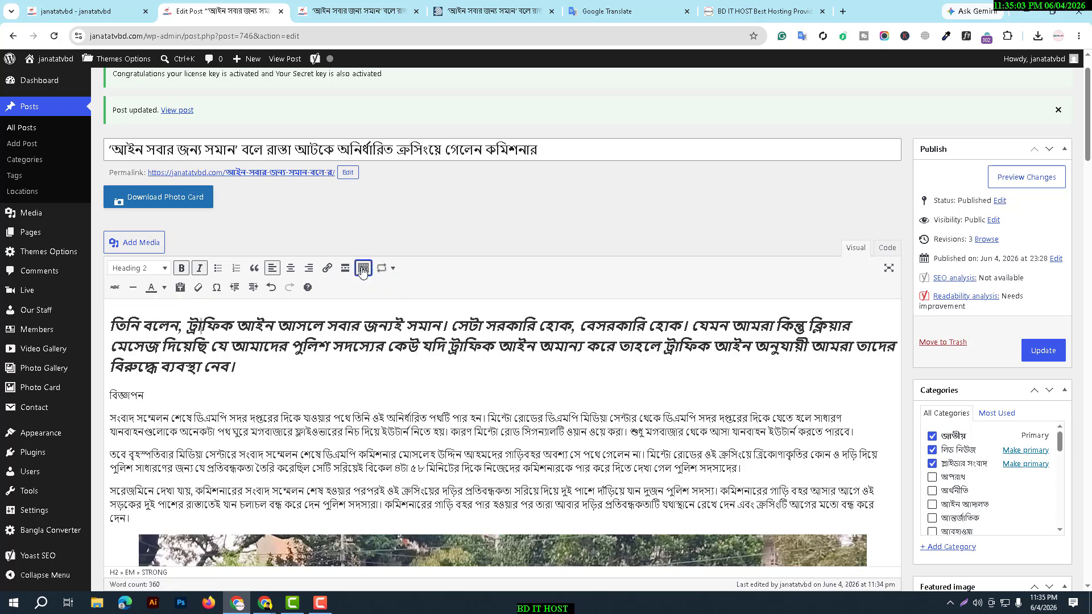
click(164, 287)
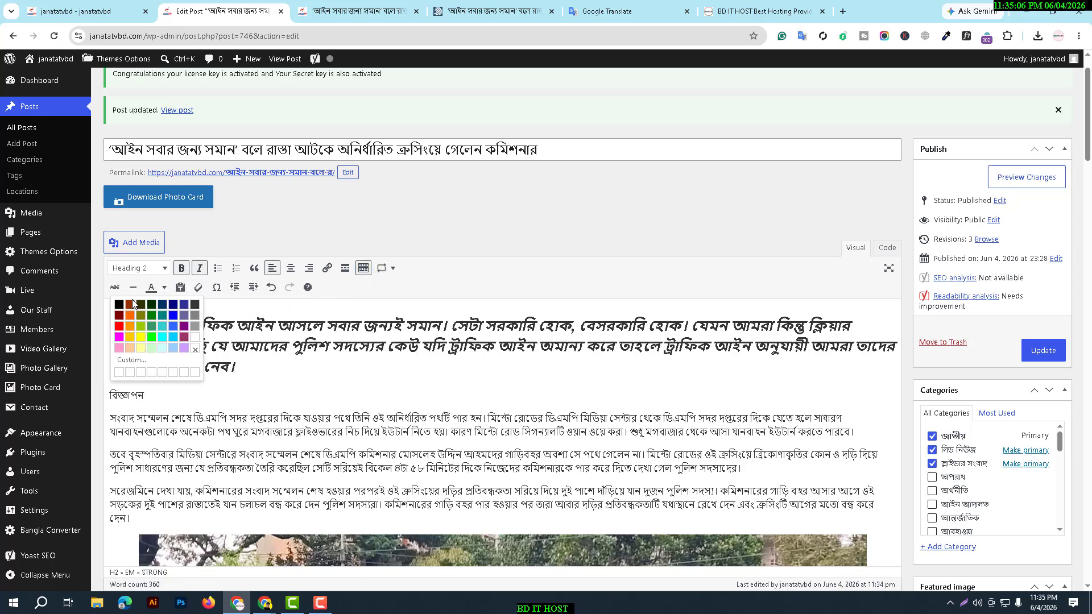
click(120, 327)
triple_click(237, 362)
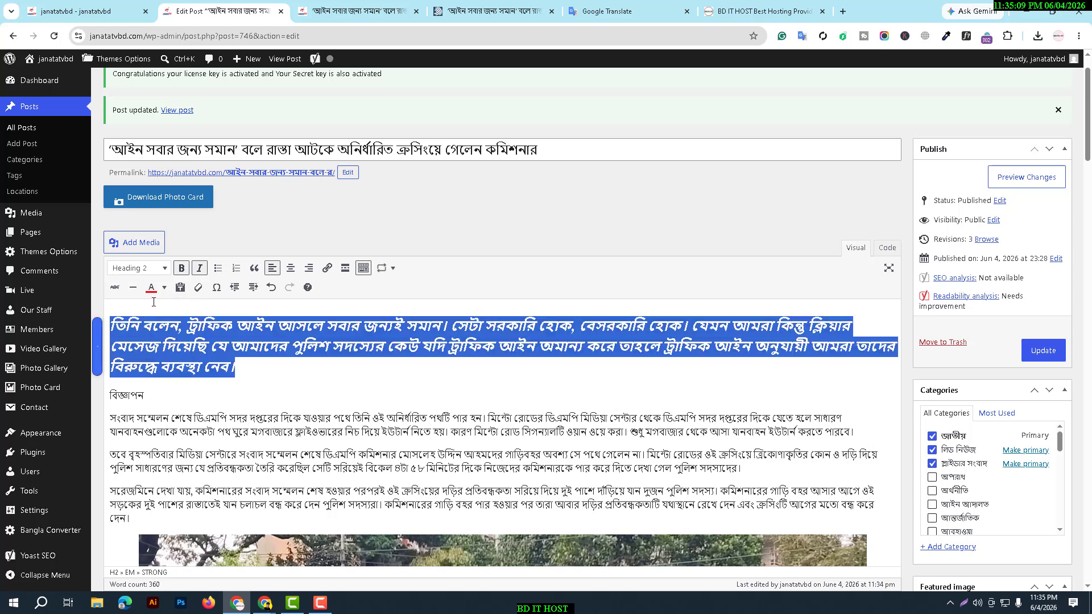
click(163, 287)
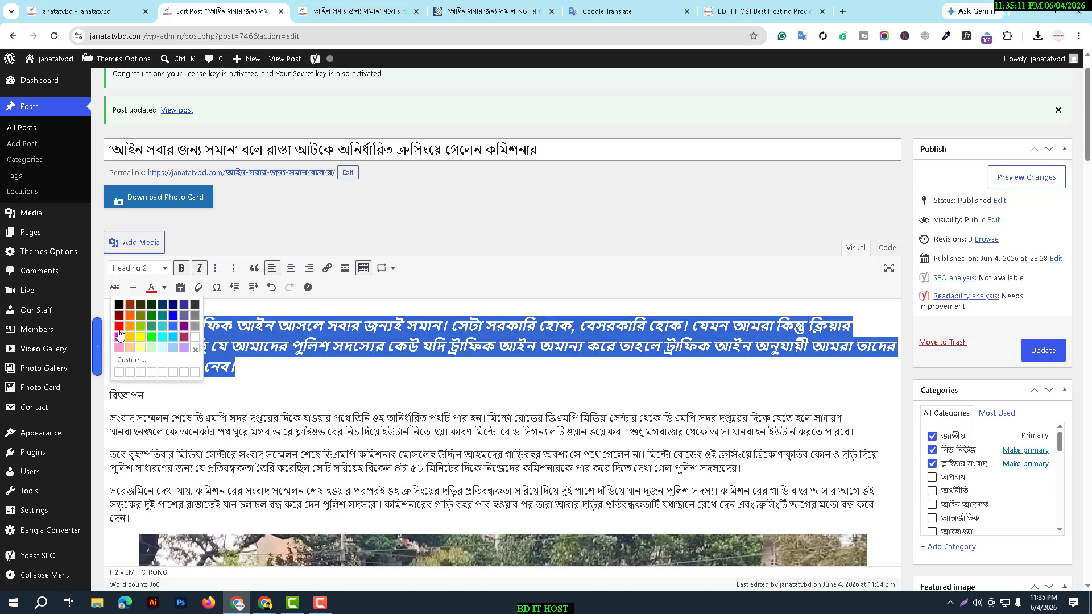
click(120, 329)
click(241, 363)
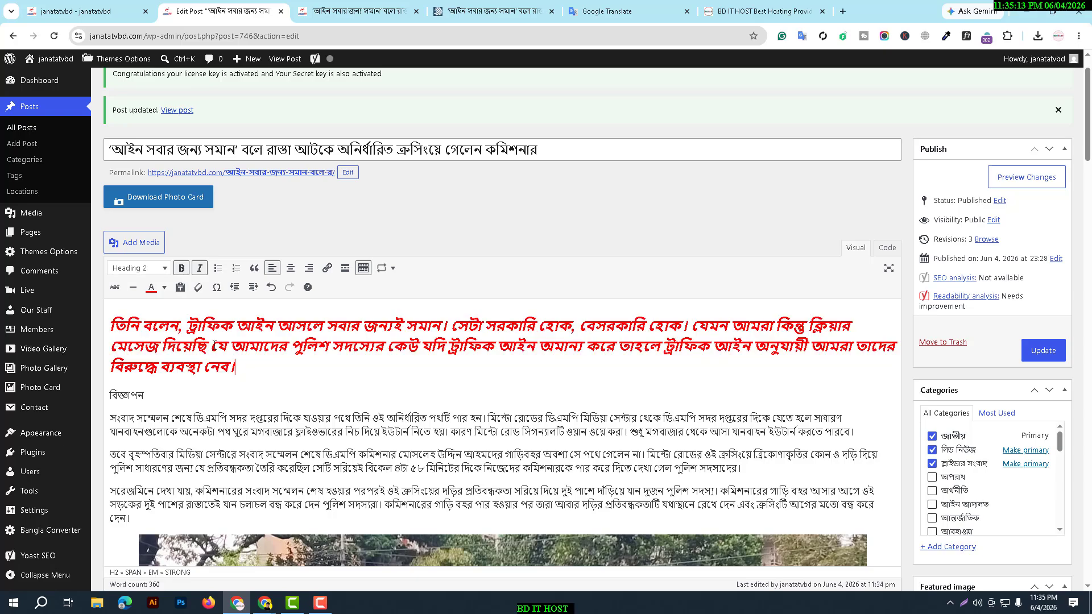
- Copy the tag ডিএমপি নিউজ from the end of the Dhaka Post source article and add it to the post's tags
scroll(627, 345, down, 7)
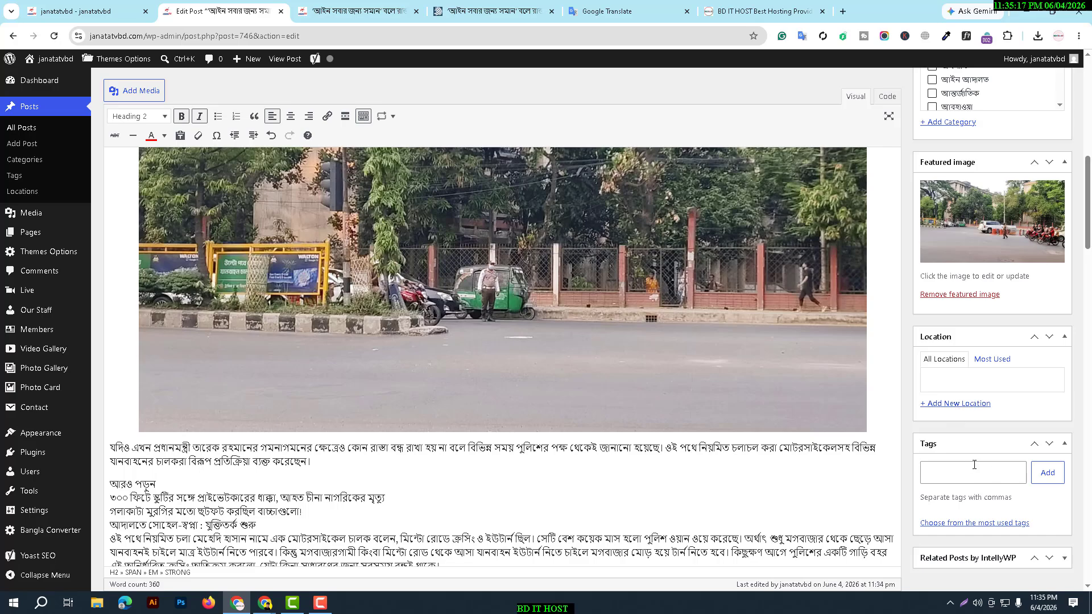
click(484, 11)
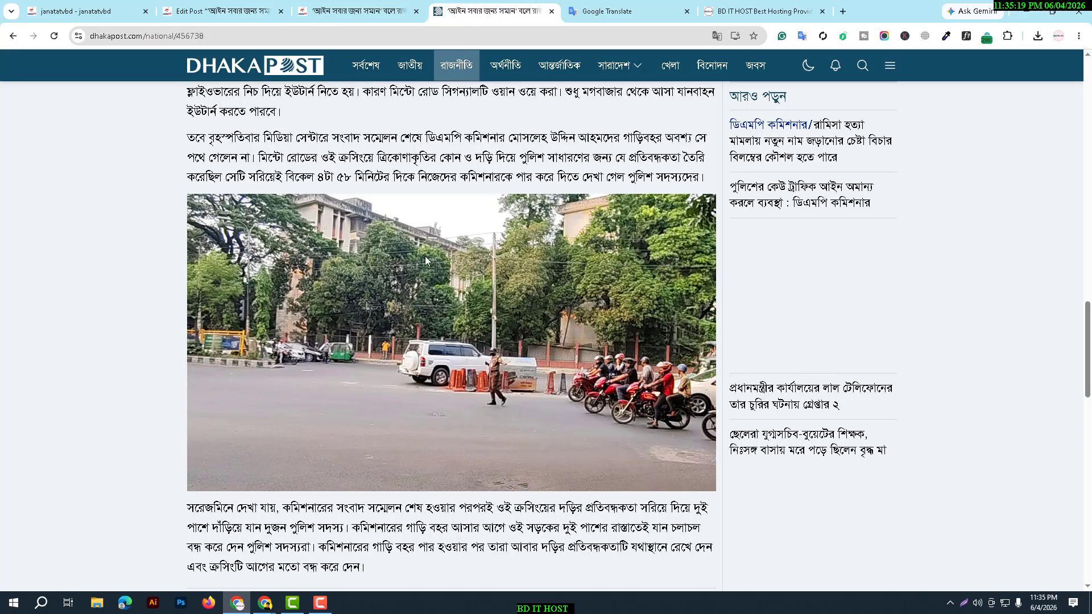
scroll(425, 256, down, 10)
scroll(290, 421, down, 2)
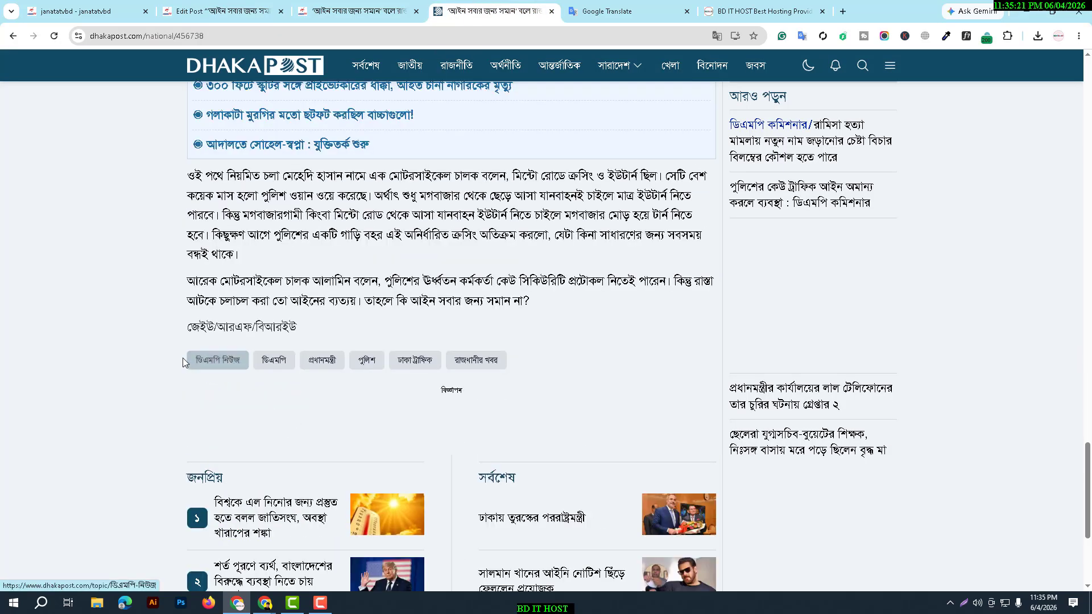
right_click(244, 372)
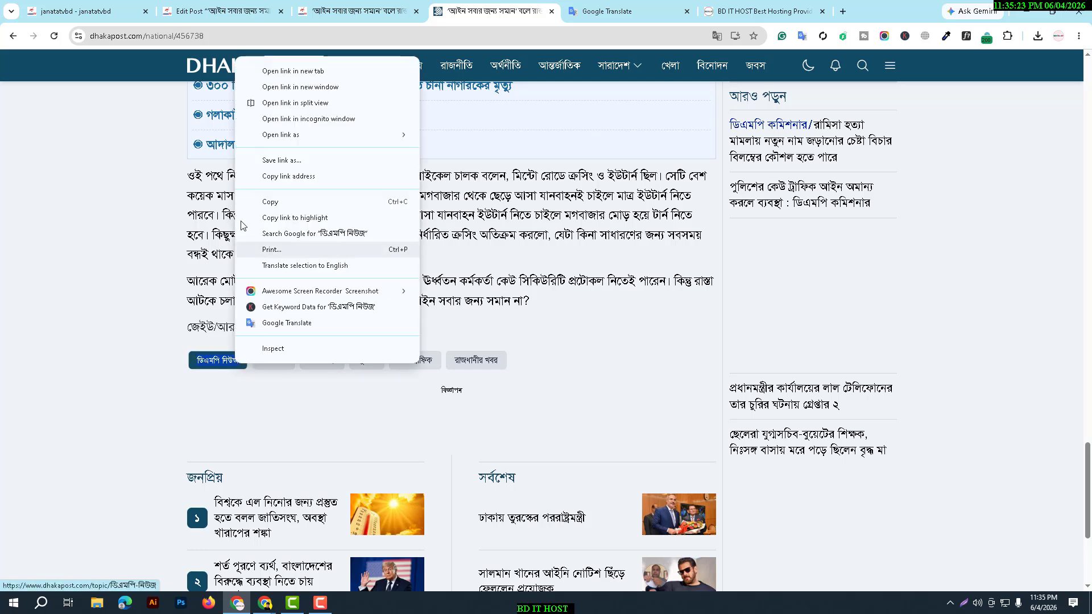
click(259, 204)
click(220, 12)
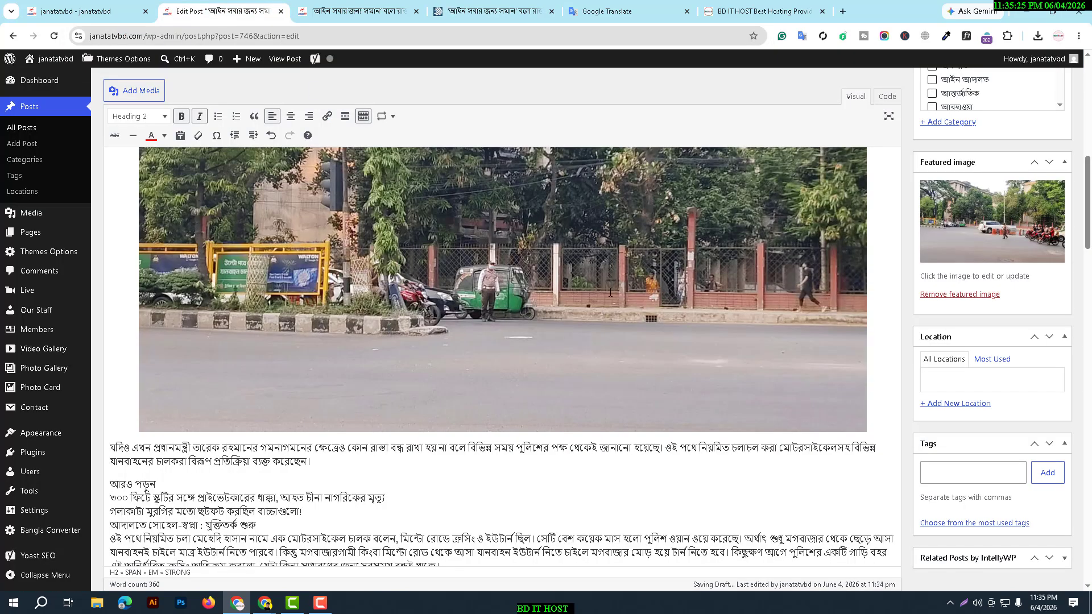
click(943, 474)
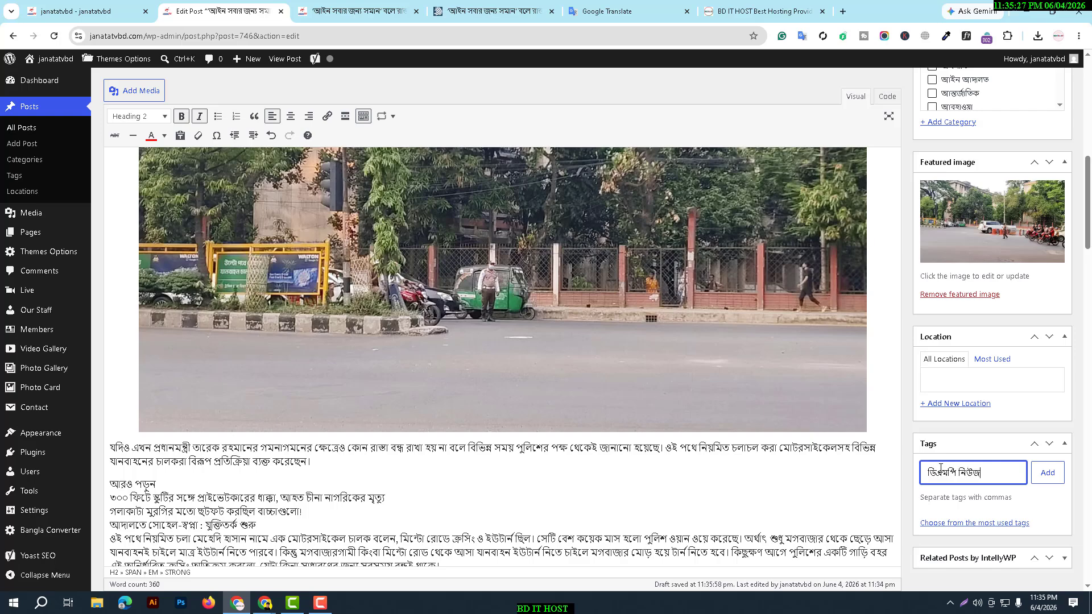
key(Return)
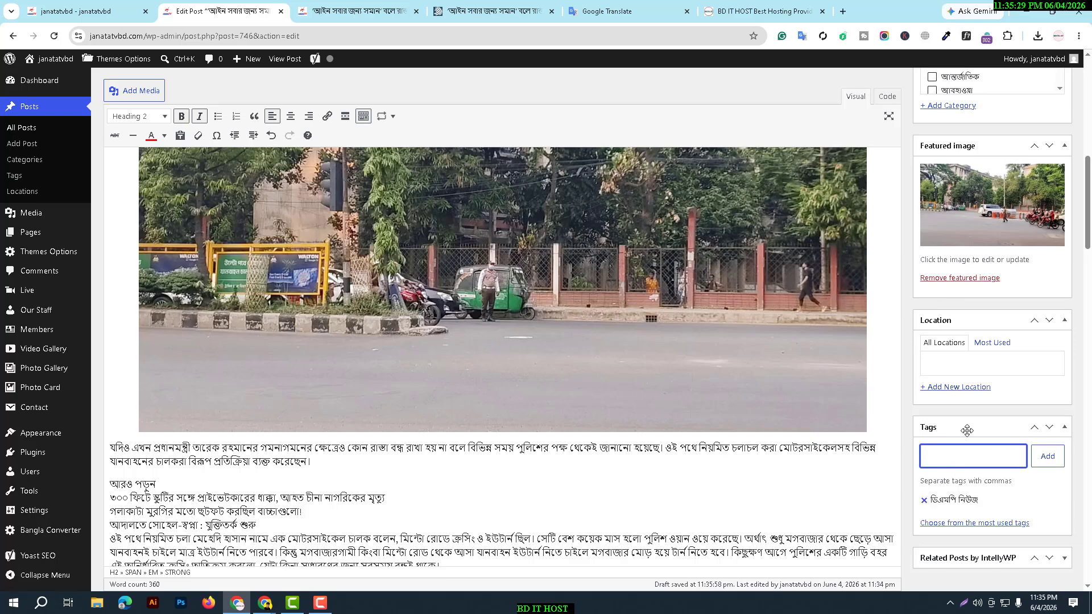
- Update the post with the red heading and new tag, and reload its public article page
scroll(617, 471, down, 10)
scroll(617, 472, up, 20)
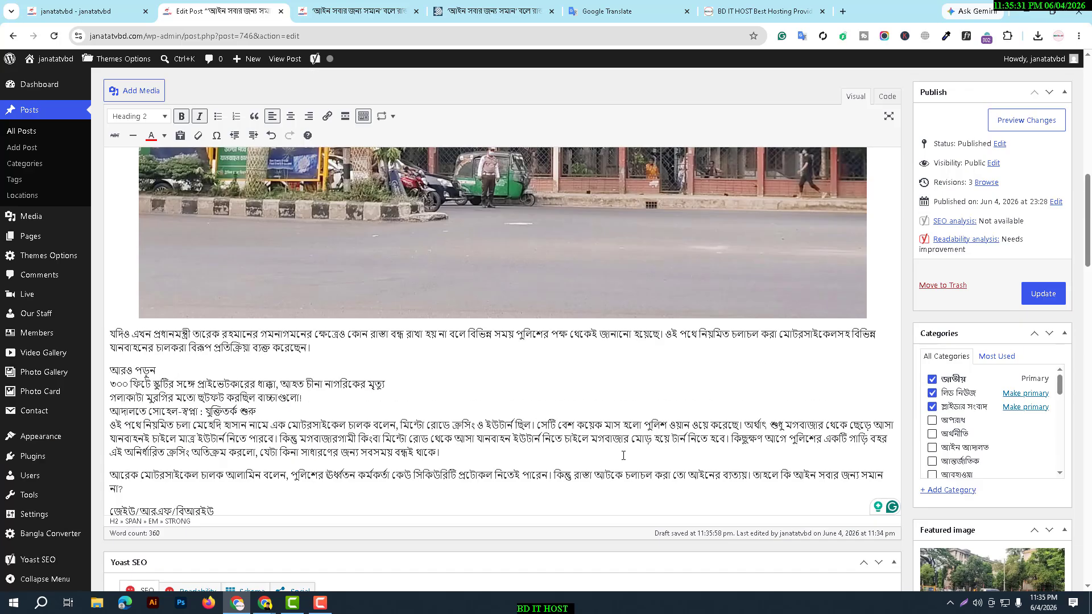
click(1046, 296)
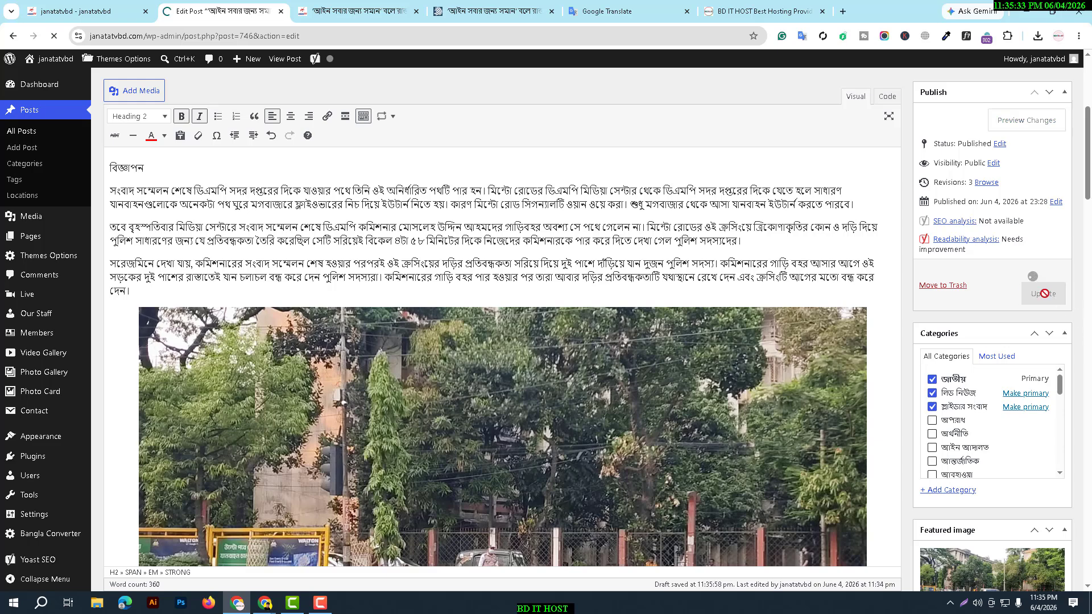
click(396, 7)
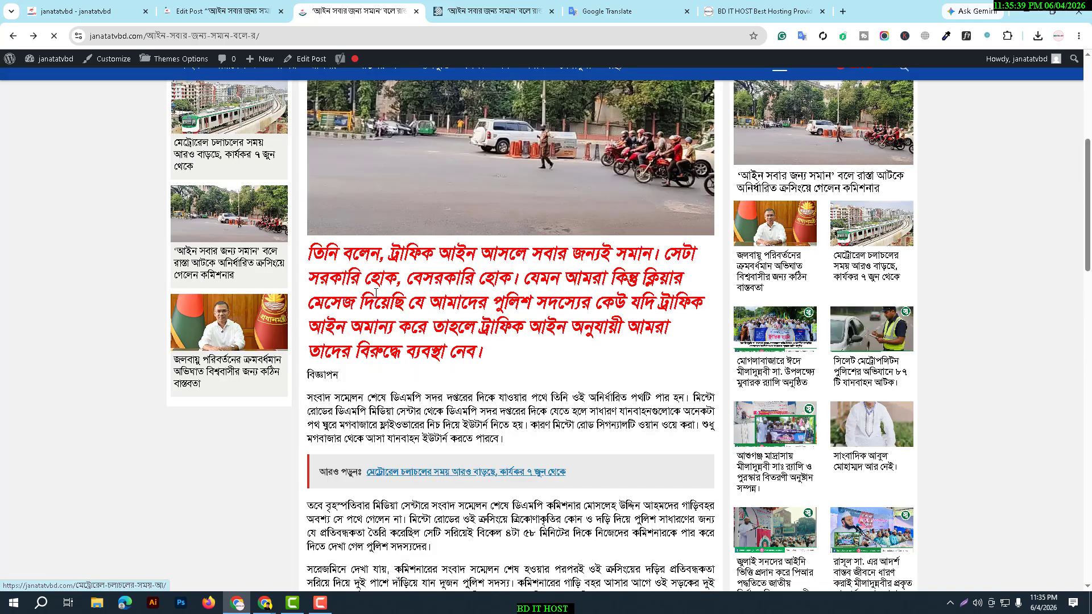
- Check the heading and tag on the public article and compare the tag with the ones on the Dhaka Post page
scroll(373, 381, up, 3)
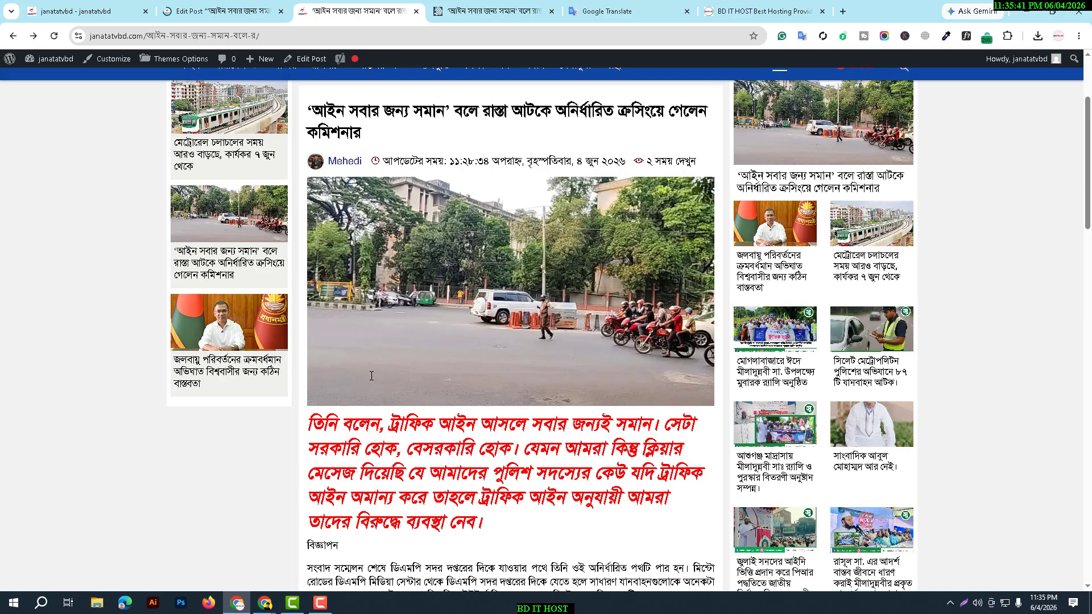
scroll(373, 381, down, 6)
scroll(376, 378, down, 10)
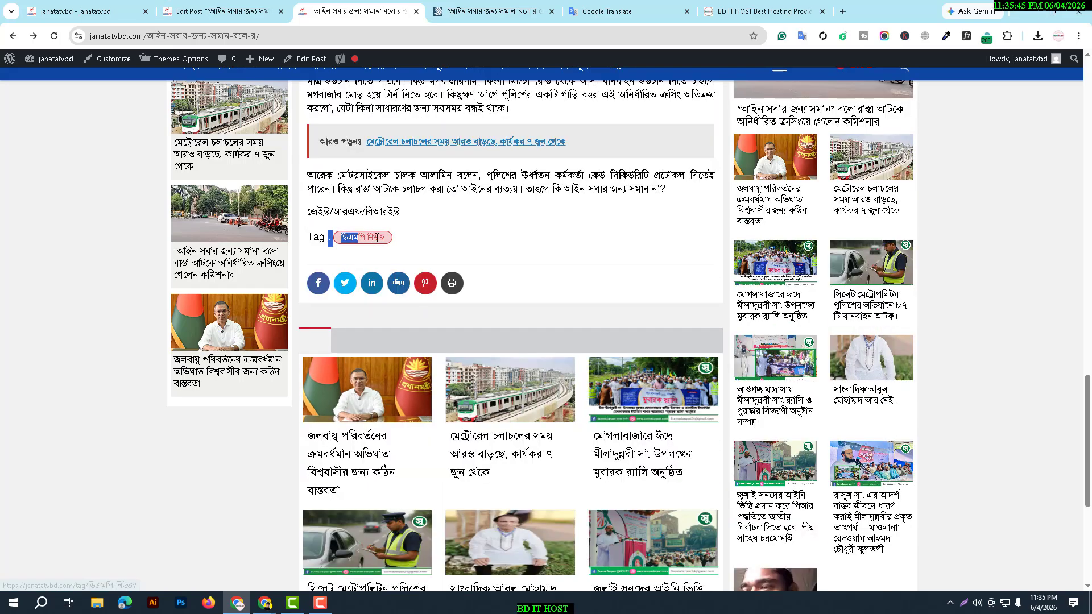
drag(330, 237, 391, 238)
key(ctrl+Tab)
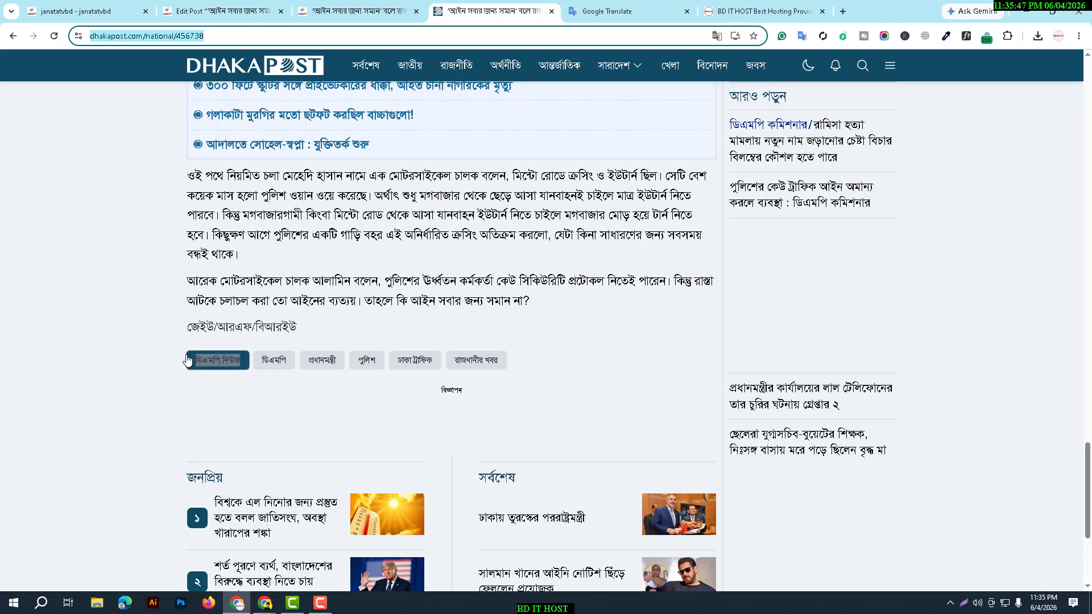
click(358, 11)
click(413, 243)
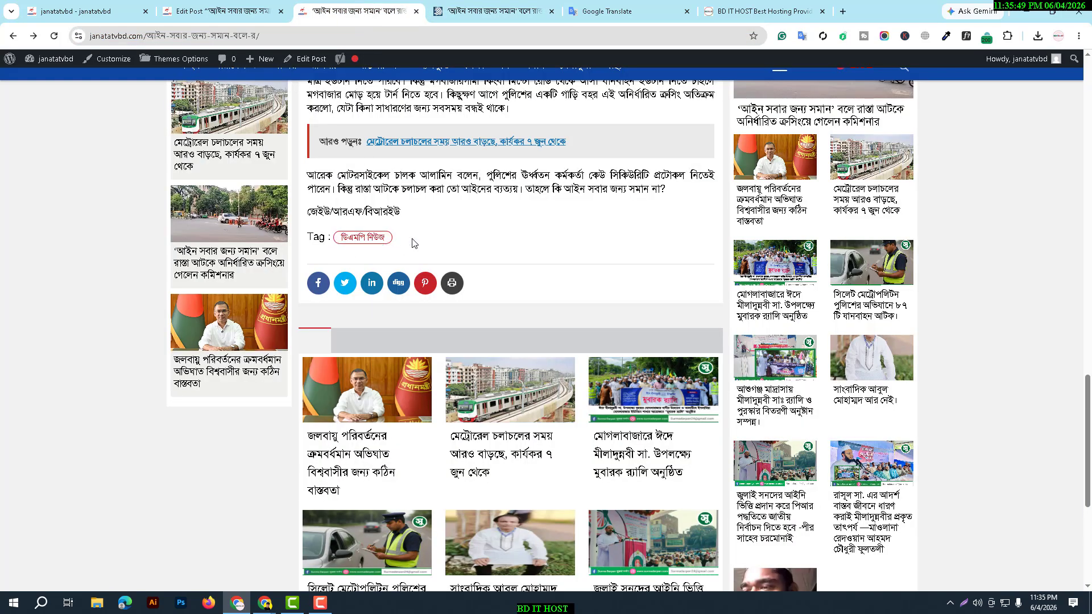
- Look over the public site's footer details, and open the Themes Options page from the site's admin dashboard
scroll(413, 243, down, 5)
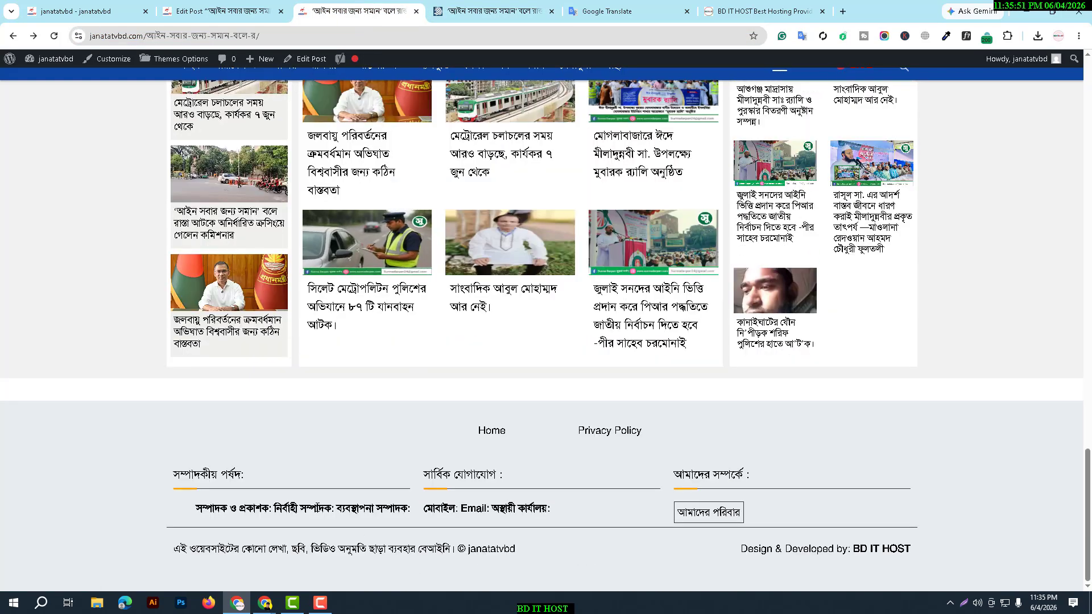
drag(317, 508, 439, 414)
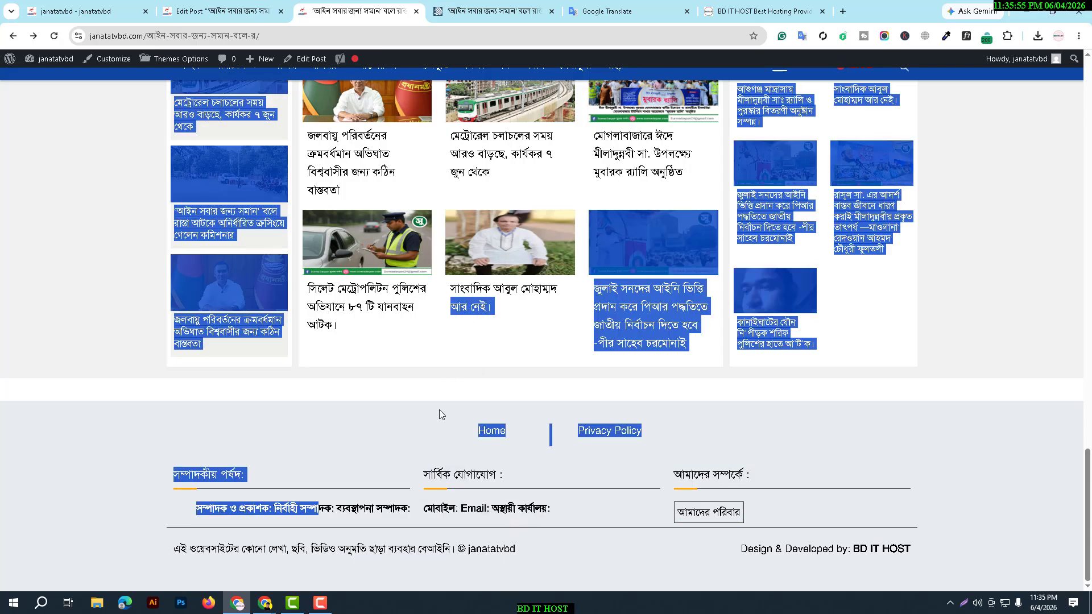
scroll(439, 410, up, 20)
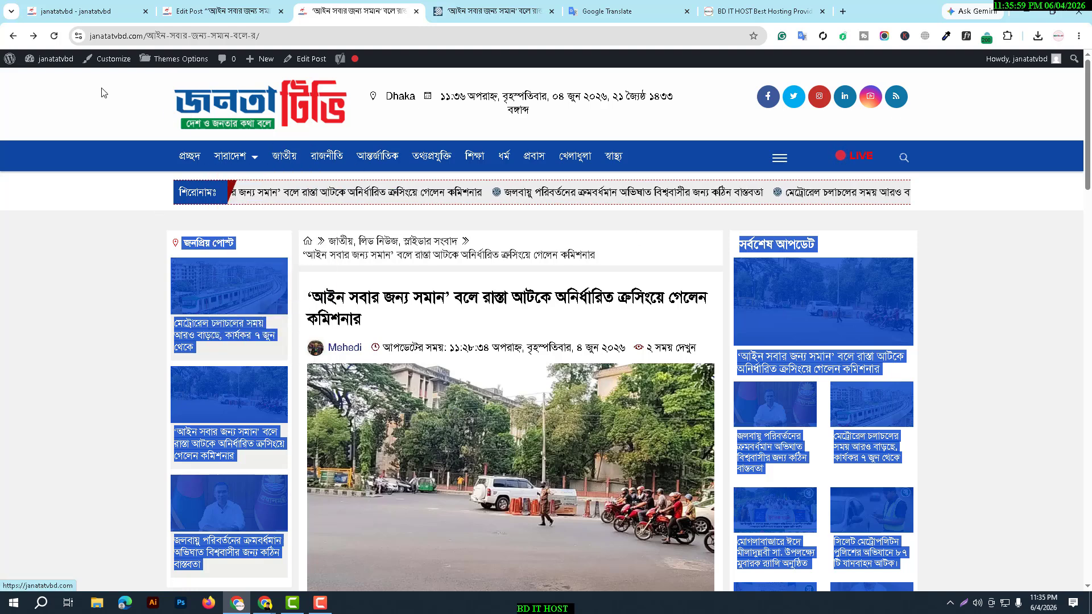
click(38, 84)
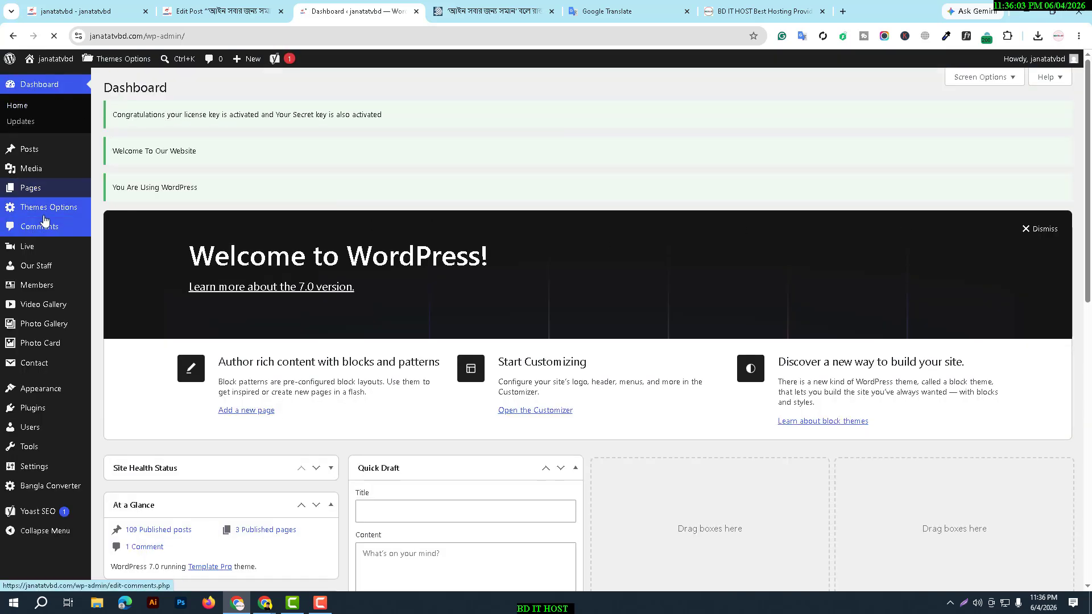
click(46, 213)
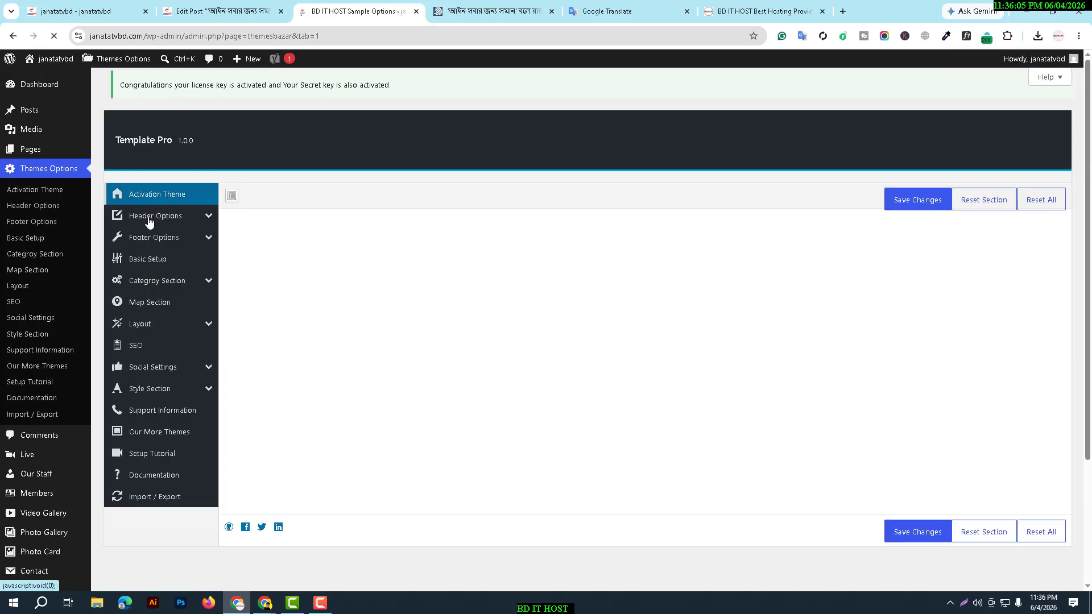
- Under Header Options, upload IMG_5836.PNG from Downloads as the site's main logo in Logo & Favicon, and save the theme settings
click(148, 225)
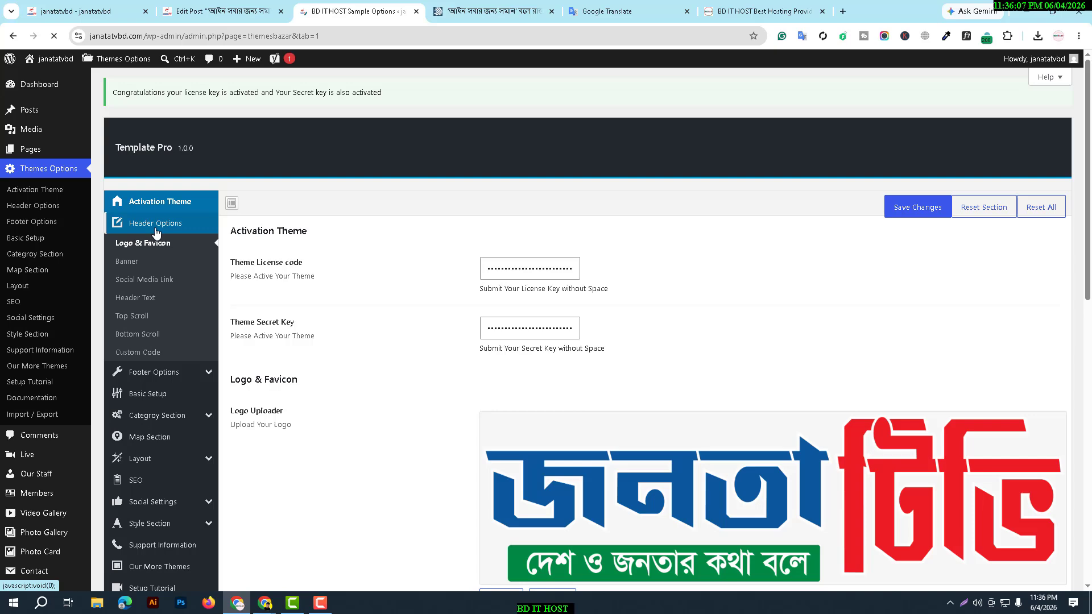
click(126, 262)
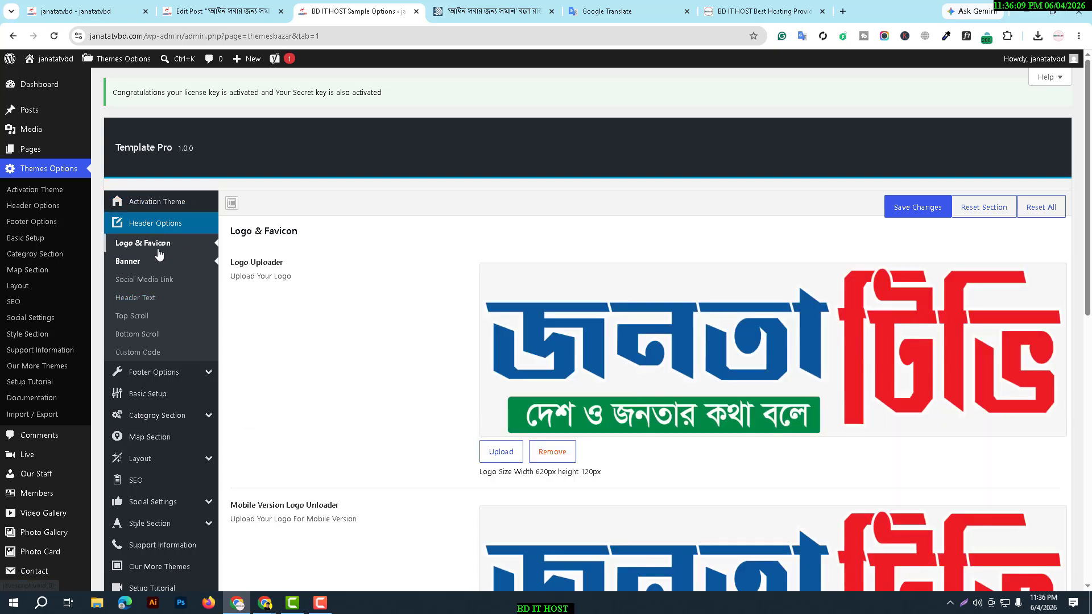
scroll(446, 369, down, 6)
scroll(446, 369, up, 4)
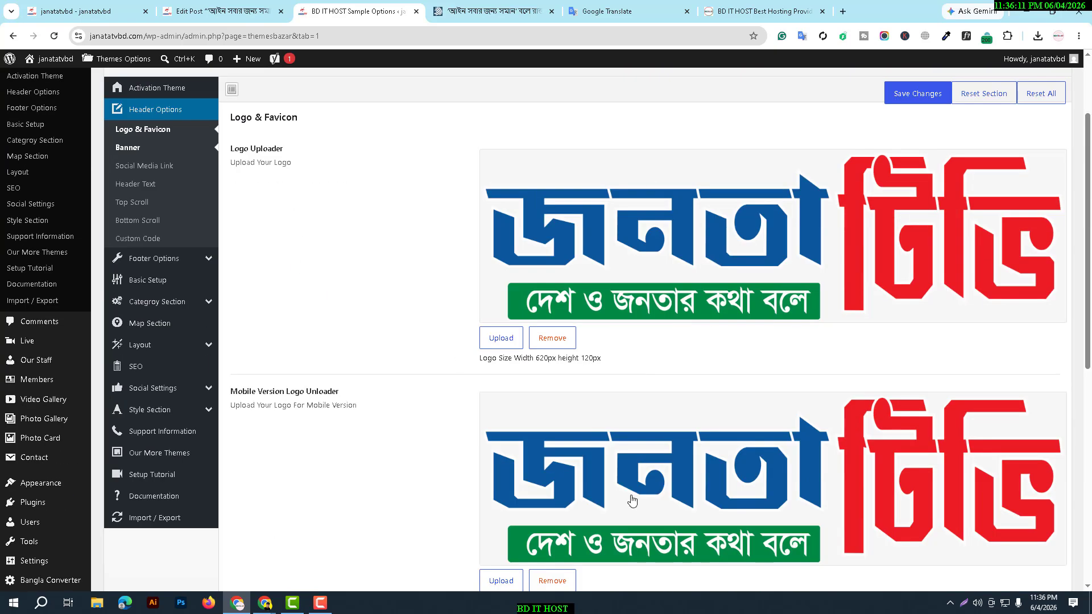
click(500, 341)
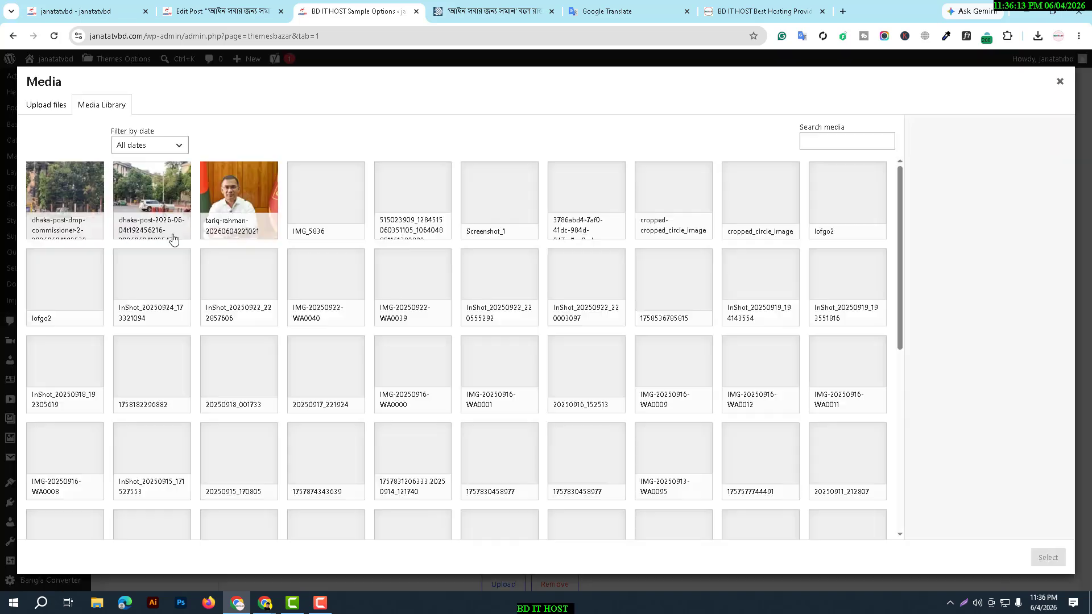
click(44, 105)
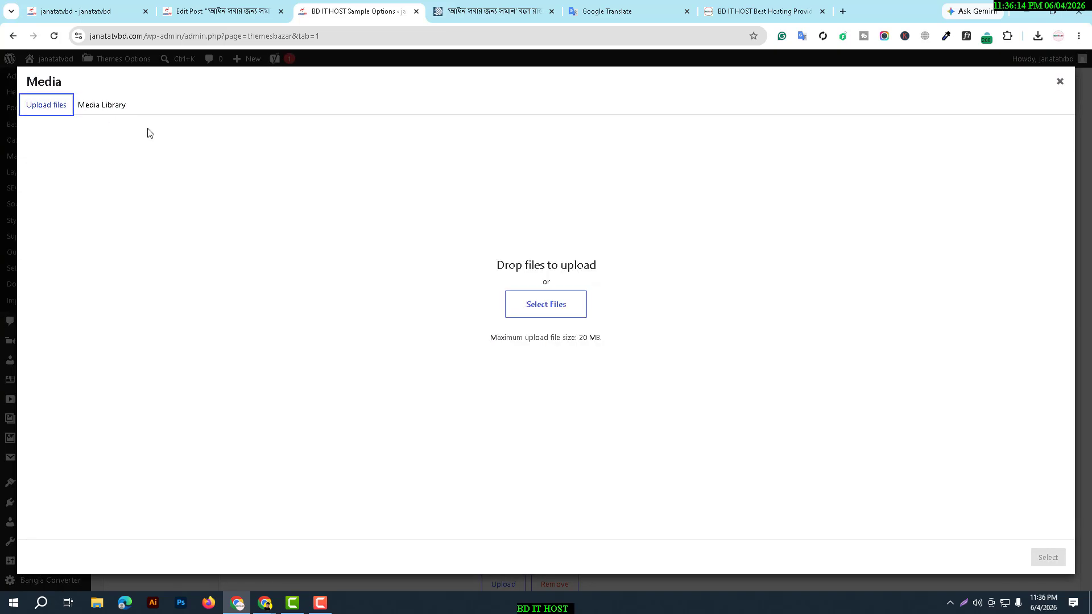
click(552, 312)
click(431, 114)
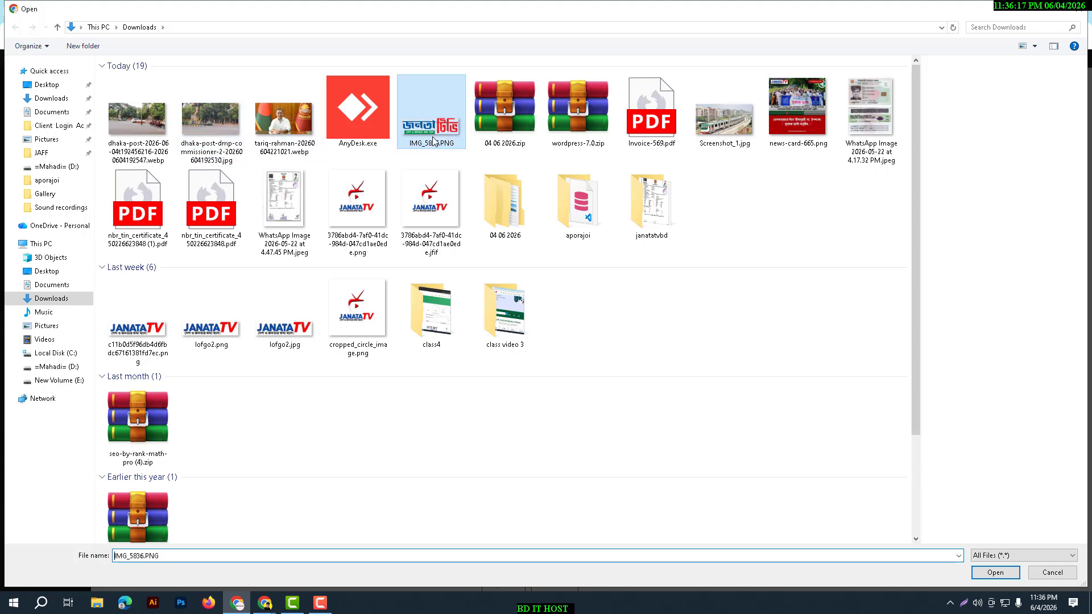
click(995, 573)
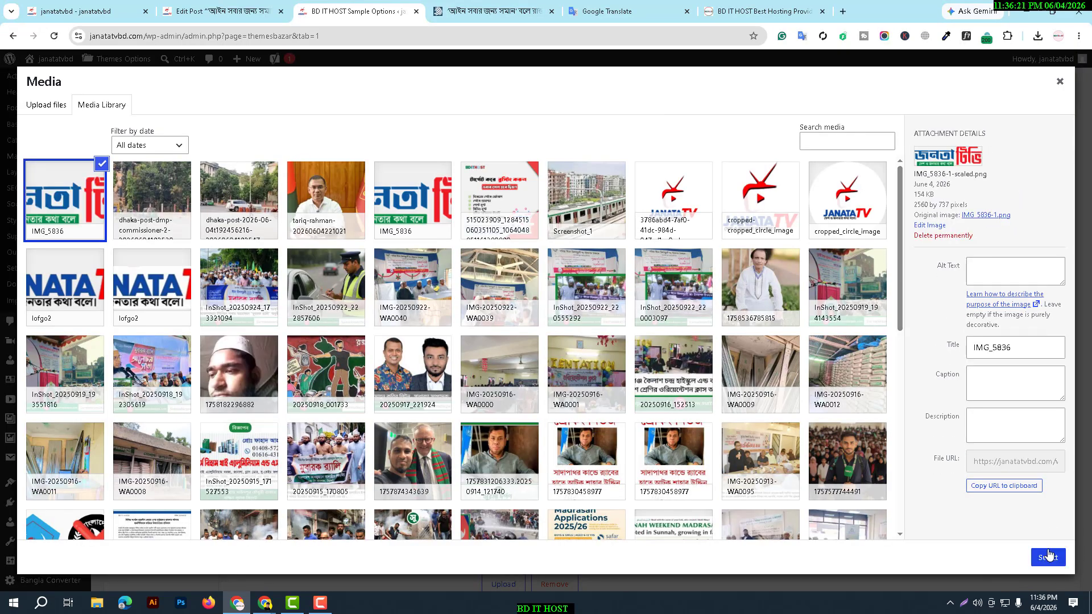
click(1048, 558)
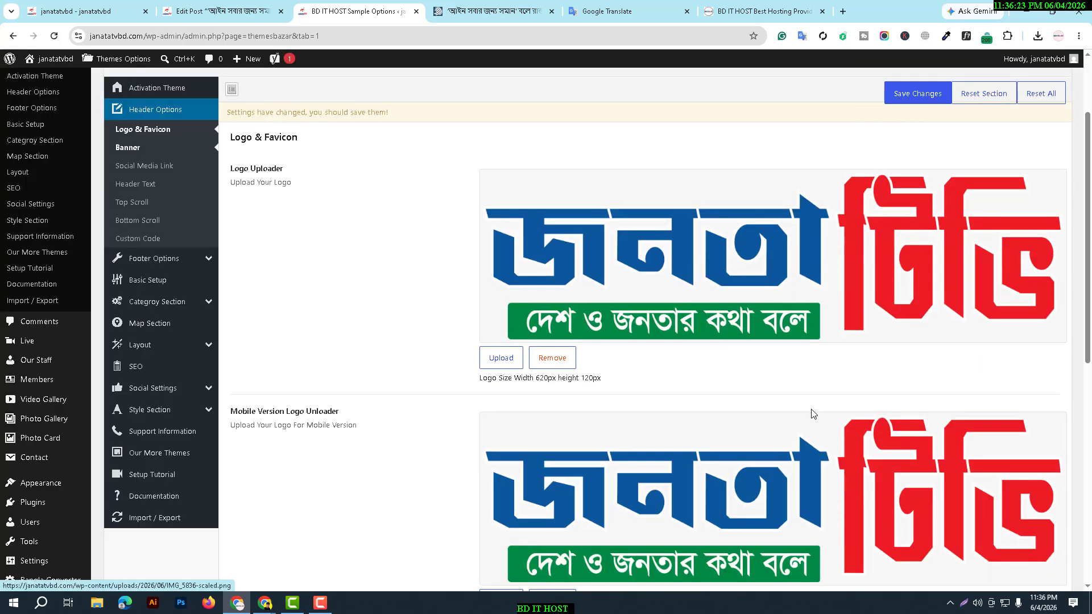
click(908, 93)
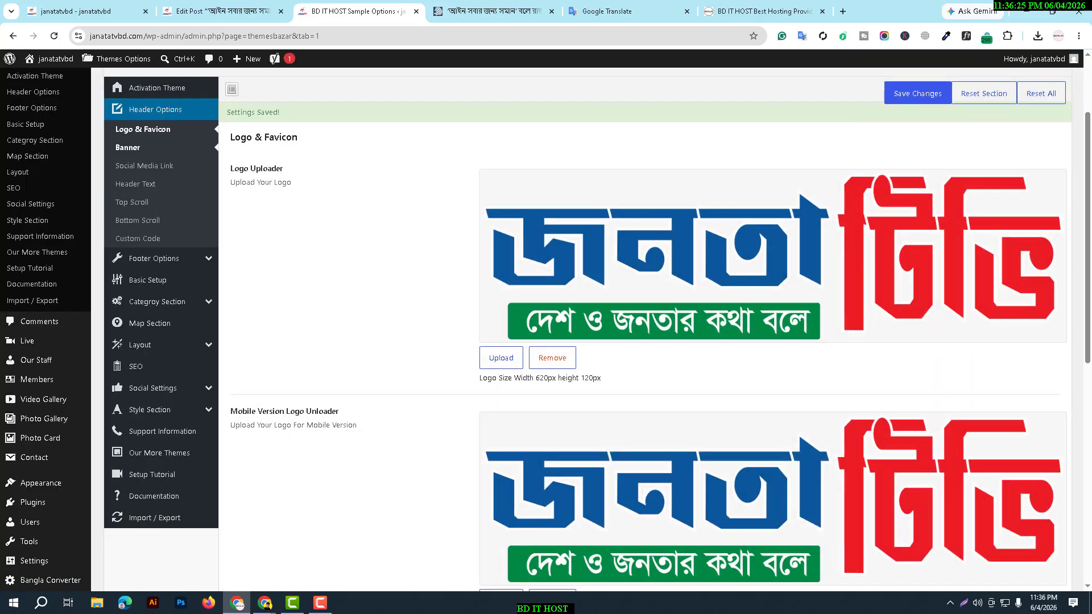
- Visit the public homepage of janatatvbd and check the header logo and the news blocks below it
mouse_move(49, 58)
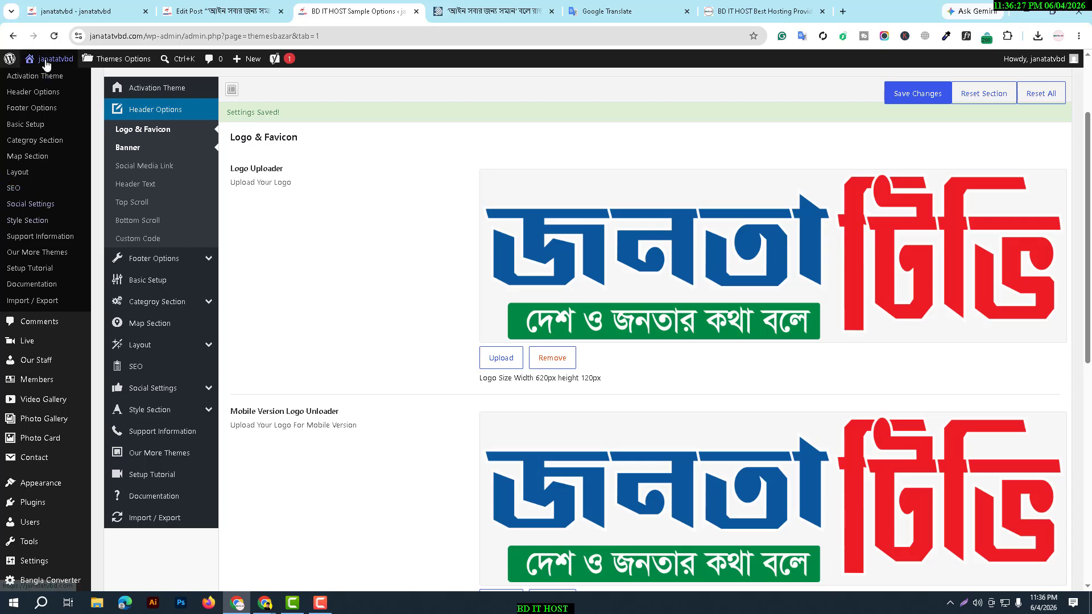
click(44, 80)
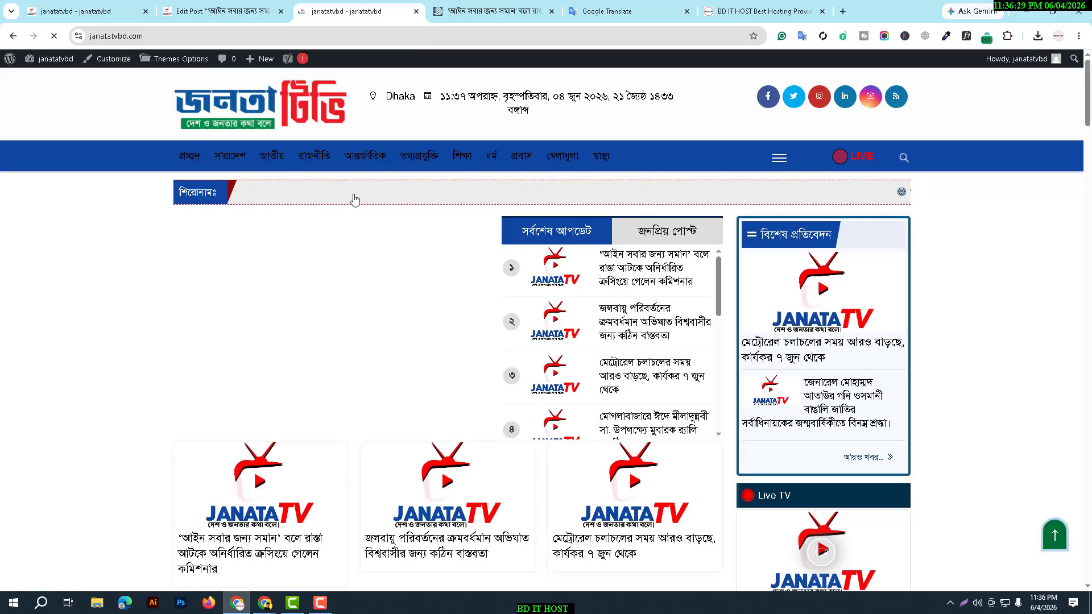
scroll(424, 328, down, 3)
scroll(424, 328, down, 1)
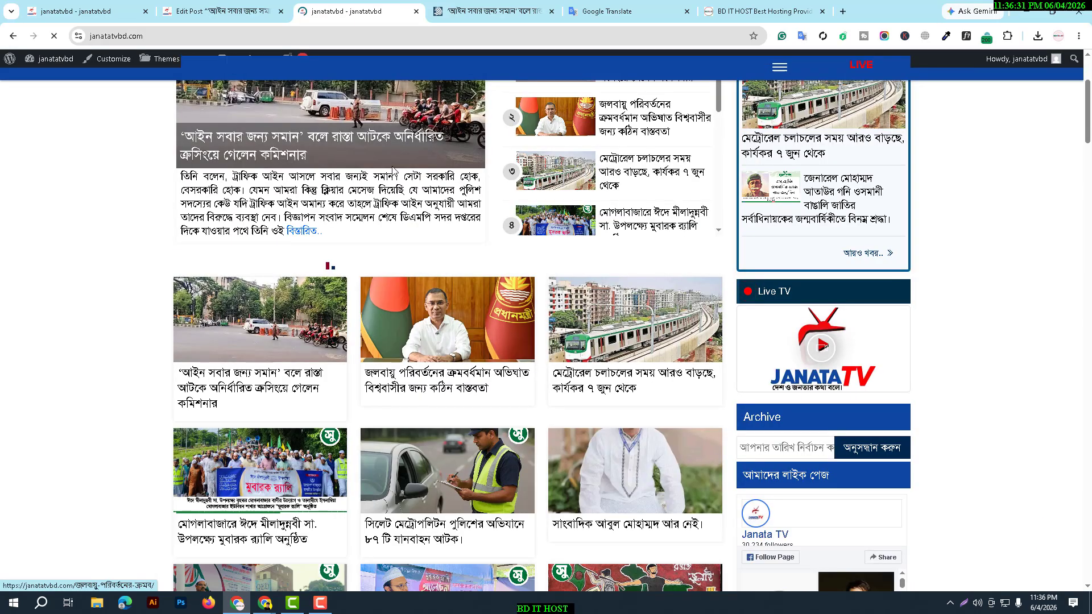